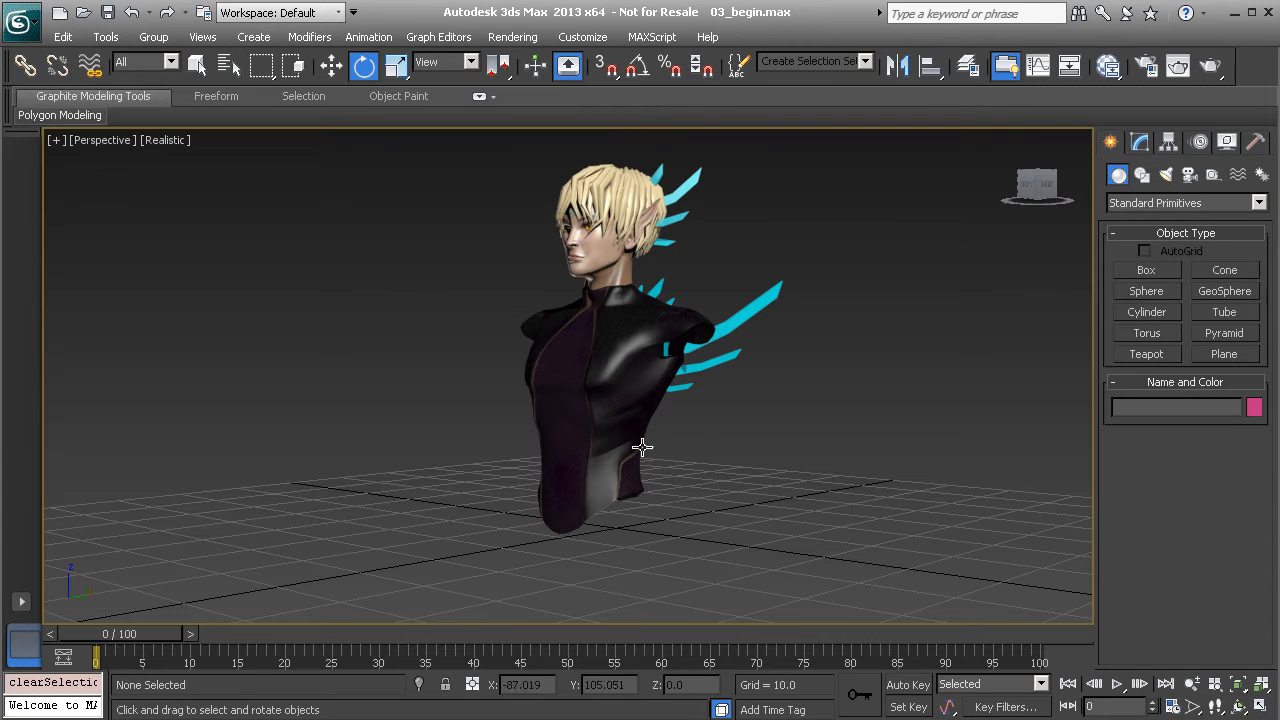
- Try rotating the lower spine segment on its own, then undo the rotation
{"action": "middle_click_drag", "start_coordinate": [573, 437], "coordinate": [663, 403], "text": "alt"}
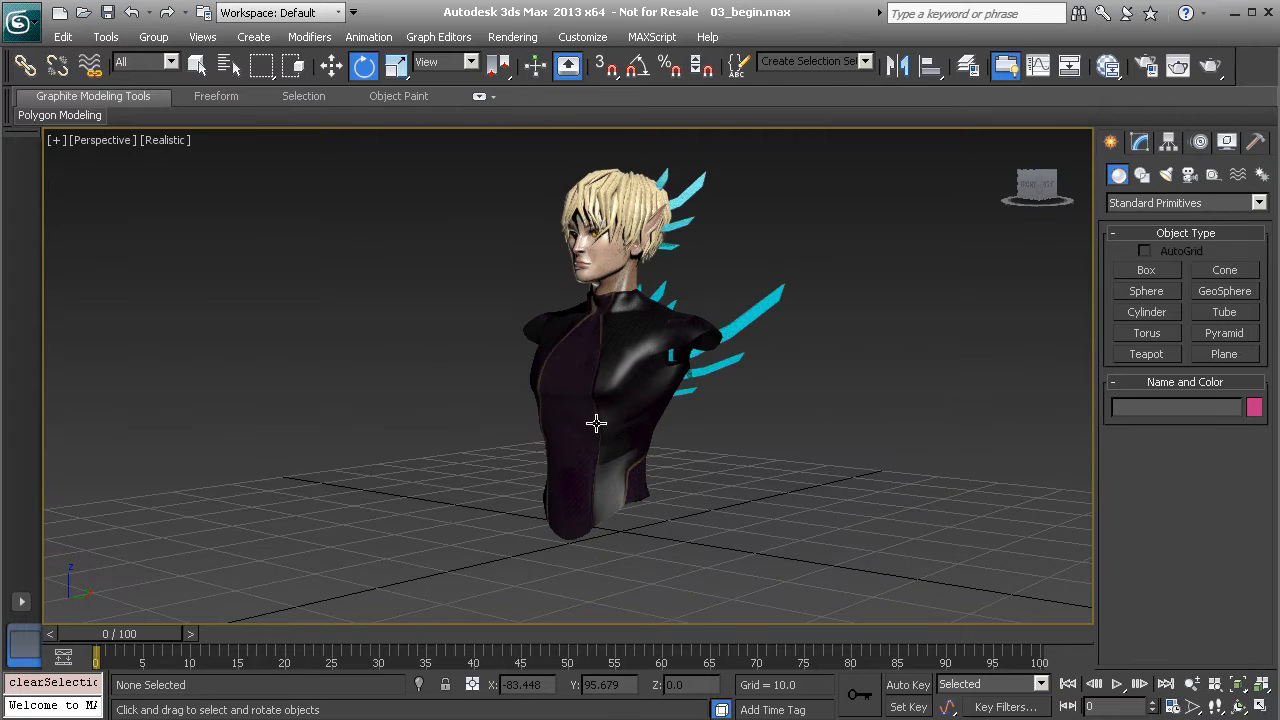
{"action": "middle_click_drag", "start_coordinate": [595, 424], "coordinate": [549, 417], "text": "alt"}
{"action": "left_click", "coordinate": [486, 443]}
{"action": "middle_click_drag", "start_coordinate": [486, 443], "coordinate": [590, 455], "text": "alt"}
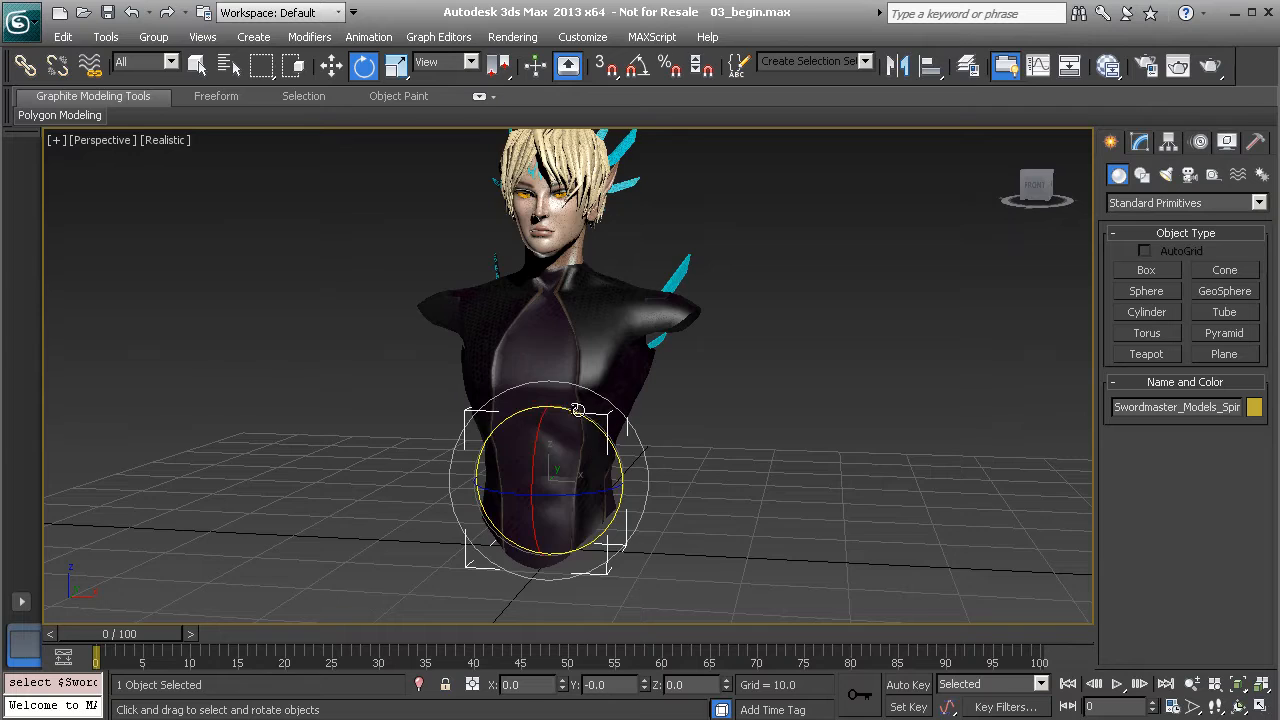
{"action": "middle_click_drag", "start_coordinate": [573, 408], "coordinate": [547, 457], "text": "alt"}
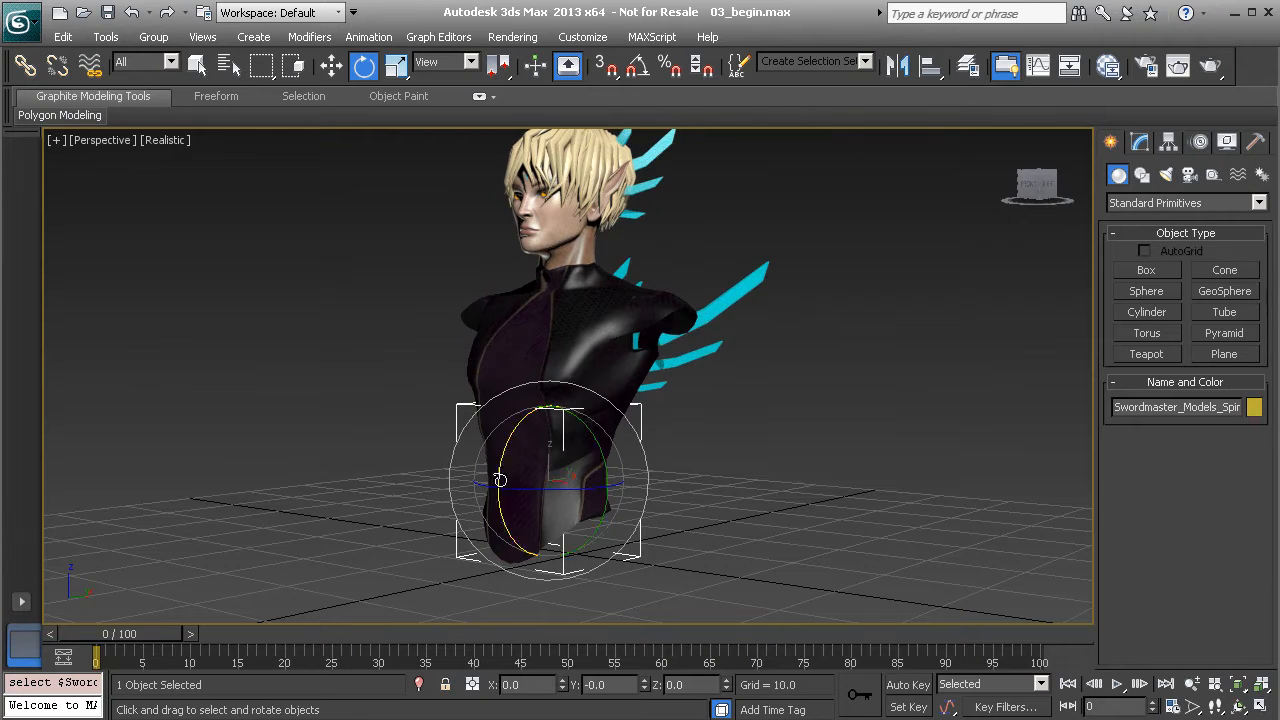
{"action": "middle_click_drag", "start_coordinate": [525, 320], "coordinate": [590, 366], "text": "alt"}
{"action": "middle_click_drag", "start_coordinate": [497, 428], "coordinate": [370, 462], "text": "alt"}
{"action": "mouse_move", "coordinate": [537, 474]}
{"action": "left_mouse_down"}
{"action": "mouse_move", "coordinate": [569, 504]}
{"action": "mouse_move", "coordinate": [571, 481]}
{"action": "mouse_move", "coordinate": [557, 485]}
{"action": "left_mouse_up"}
{"action": "key", "text": "ctrl+z"}
- Try rotating the middle spine segment on its own, then undo the rotation
{"action": "left_click", "coordinate": [526, 459]}
{"action": "mouse_move", "coordinate": [531, 407]}
{"action": "left_mouse_down"}
{"action": "mouse_move", "coordinate": [549, 399]}
{"action": "mouse_move", "coordinate": [529, 367]}
{"action": "mouse_move", "coordinate": [531, 392]}
{"action": "left_mouse_up"}
{"action": "key", "text": "ctrl+z"}
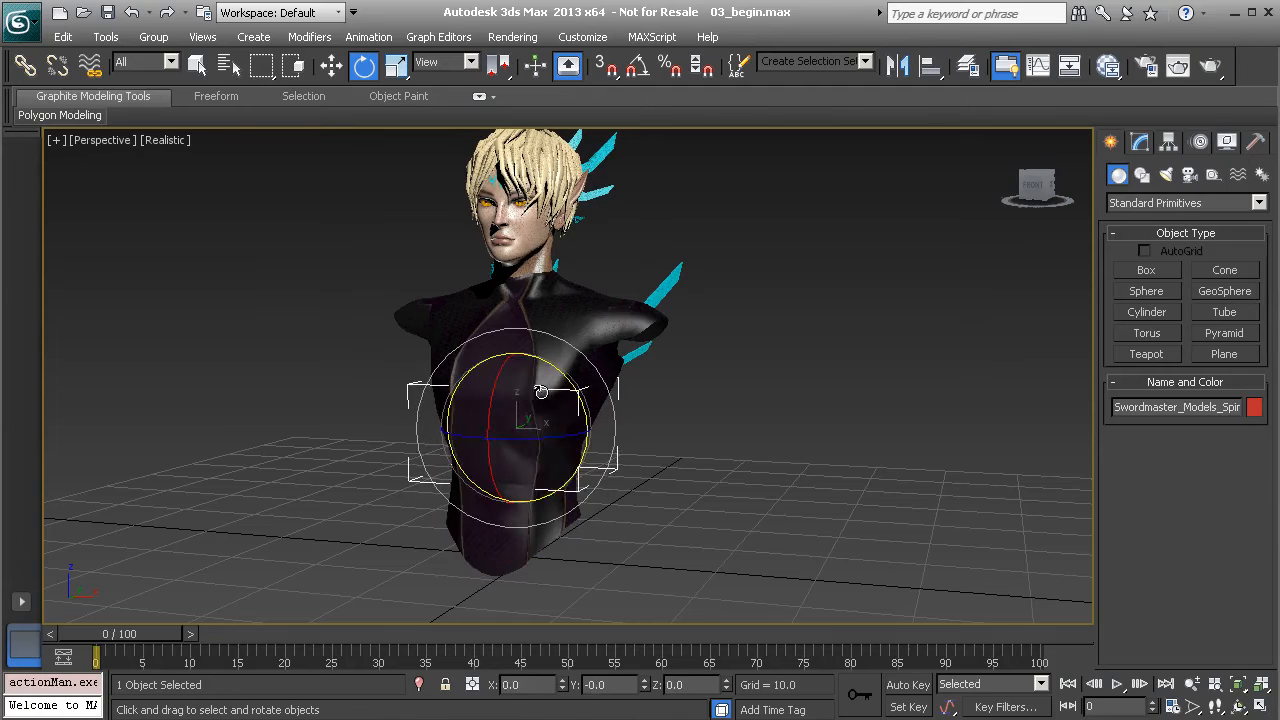
- Try rotating the chest on its own, then undo the rotation
{"action": "left_click", "coordinate": [530, 350]}
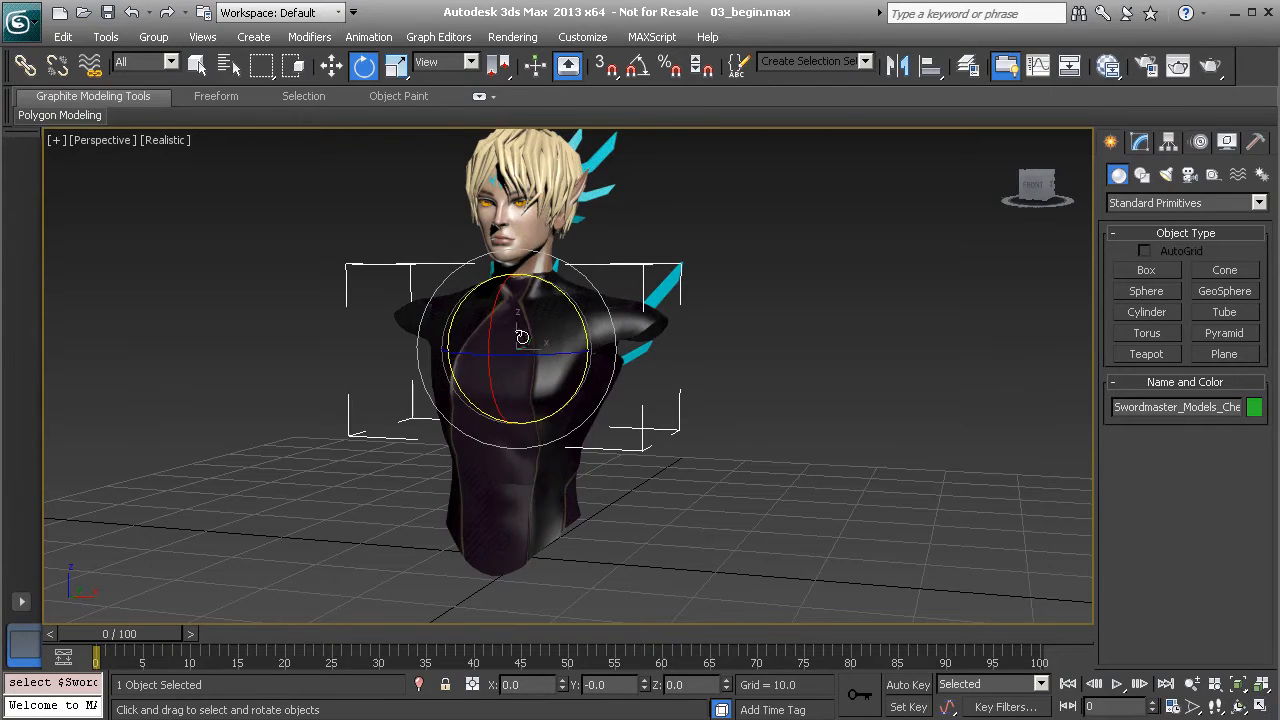
{"action": "left_click_drag", "start_coordinate": [524, 323], "coordinate": [557, 341]}
{"action": "key", "text": "ctrl+z"}
{"action": "key", "text": "ctrl+z"}
- Try rotating the neck and the head separately, undoing each rotation
{"action": "mouse_move", "coordinate": [597, 368]}
{"action": "middle_mouse_down"}
{"action": "mouse_move", "coordinate": [591, 414]}
{"action": "mouse_move", "coordinate": [566, 423]}
{"action": "mouse_move", "coordinate": [585, 373]}
{"action": "middle_mouse_up"}
{"action": "scroll", "coordinate": [585, 373], "scroll_direction": "up", "scroll_amount": 3}
{"action": "left_click", "coordinate": [534, 294]}
{"action": "mouse_move", "coordinate": [534, 294]}
{"action": "left_mouse_down"}
{"action": "mouse_move", "coordinate": [600, 305]}
{"action": "mouse_move", "coordinate": [556, 293]}
{"action": "left_mouse_up"}
{"action": "key", "text": "ctrl+z"}
{"action": "left_click", "coordinate": [516, 246]}
{"action": "left_click_drag", "start_coordinate": [473, 236], "coordinate": [495, 248]}
{"action": "key", "text": "ctrl+z"}
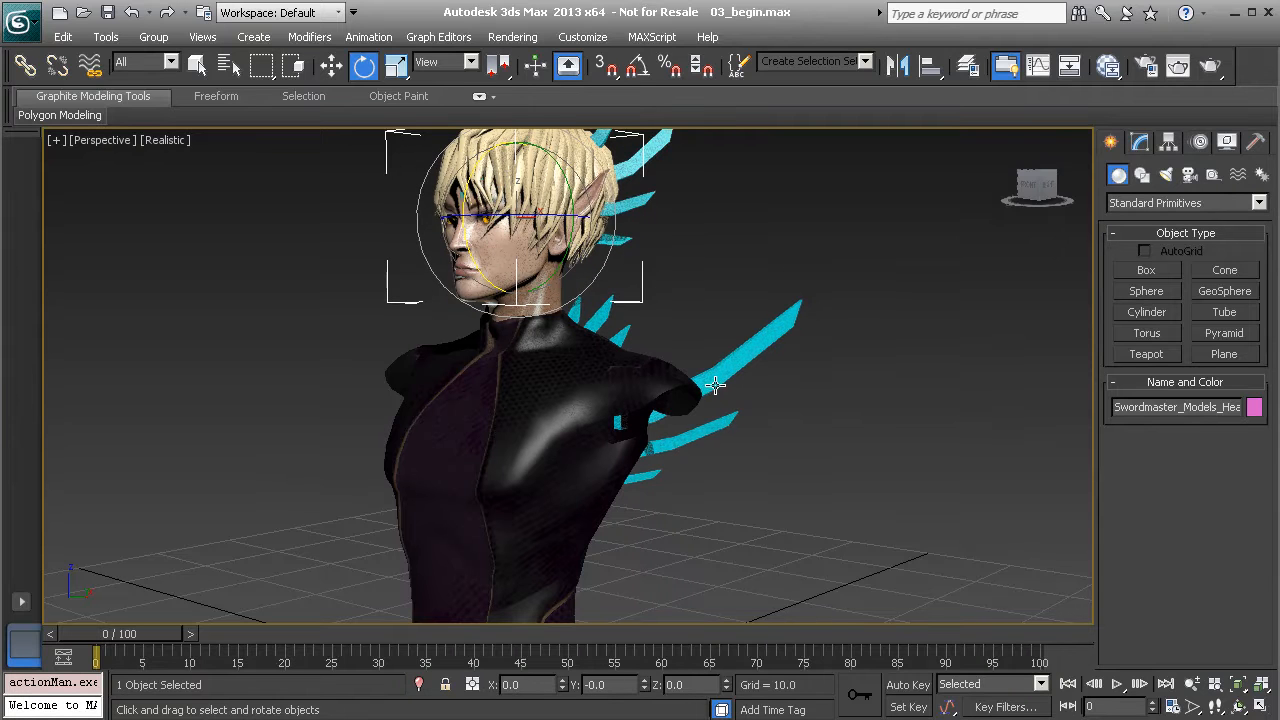
{"action": "middle_click_drag", "start_coordinate": [550, 318], "coordinate": [611, 313], "text": "alt"}
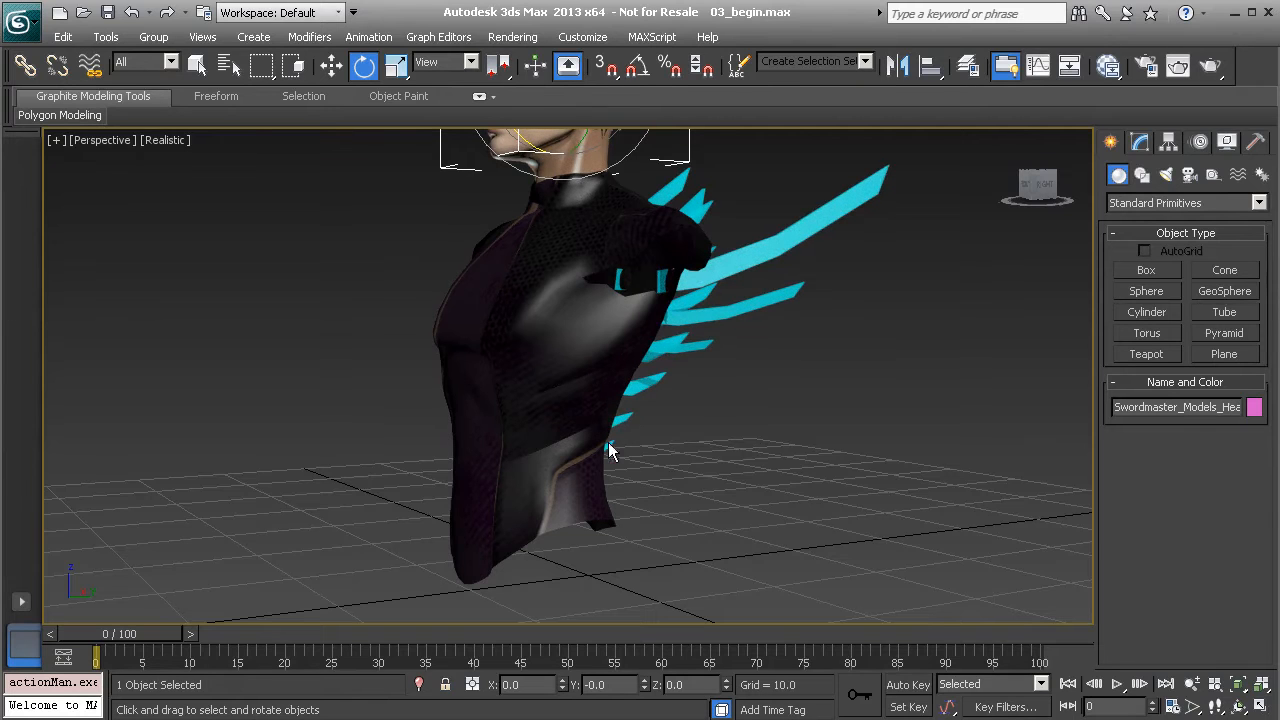
{"action": "middle_click_drag", "start_coordinate": [551, 413], "coordinate": [539, 458], "text": "alt"}
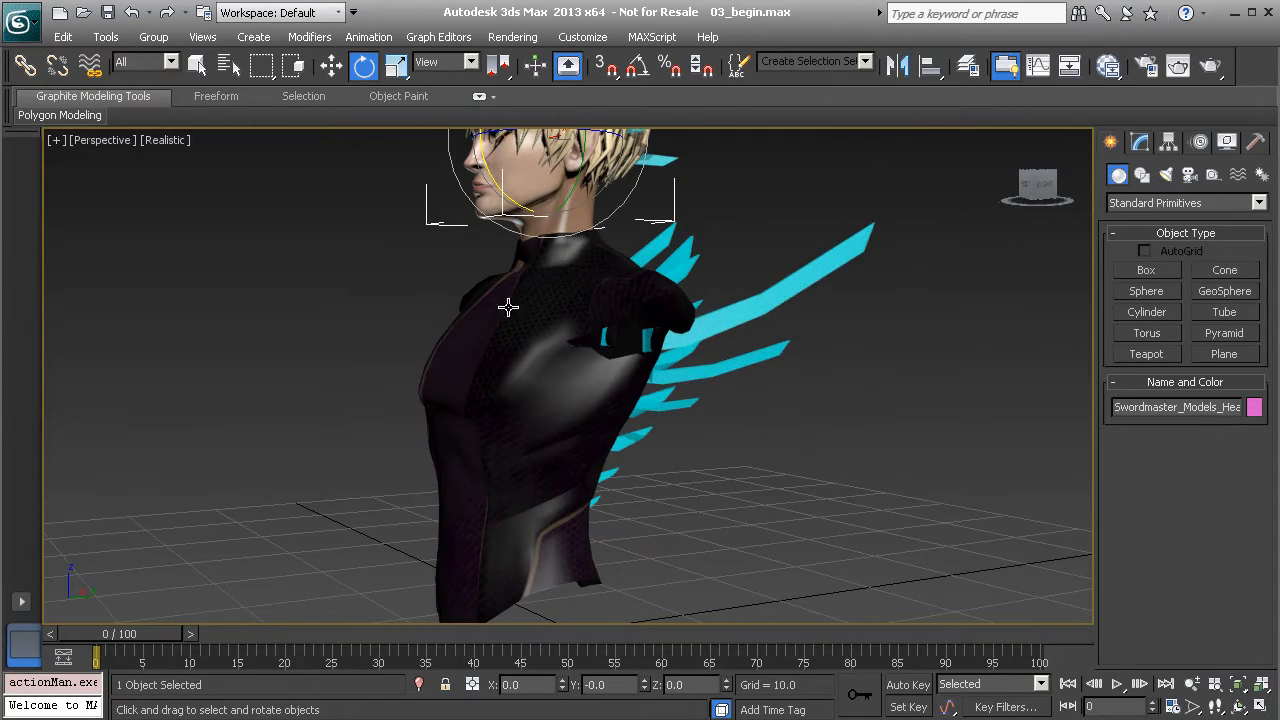
{"action": "middle_click_drag", "start_coordinate": [566, 379], "coordinate": [540, 264], "text": "alt"}
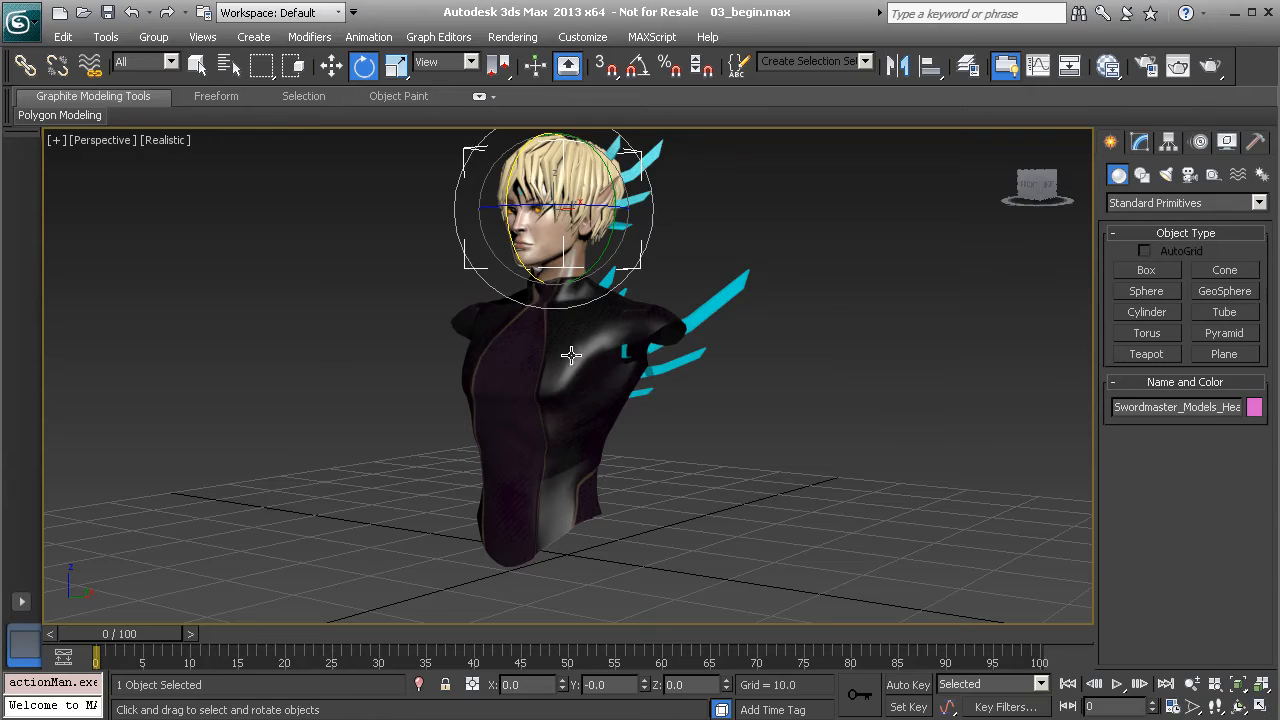
{"action": "middle_click_drag", "start_coordinate": [588, 381], "coordinate": [628, 402], "text": "alt"}
- Pick out the middle and lower spine segments, try rotating the lower one, undo it and clear the selection
{"action": "scroll", "coordinate": [643, 487], "scroll_direction": "up", "scroll_amount": 3}
{"action": "middle_click_drag", "start_coordinate": [646, 457], "coordinate": [570, 382]}
{"action": "left_click", "coordinate": [533, 389]}
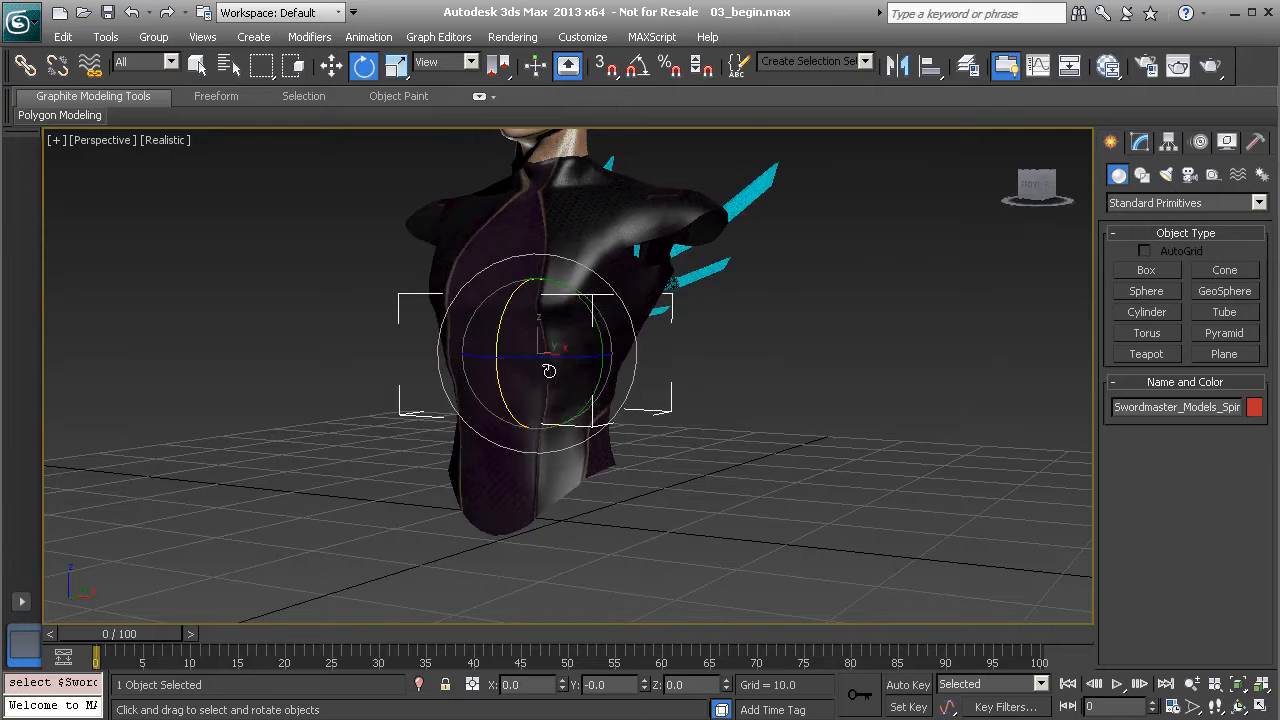
{"action": "left_click", "coordinate": [683, 414]}
{"action": "middle_click_drag", "start_coordinate": [549, 427], "coordinate": [567, 417], "text": "alt"}
{"action": "scroll", "coordinate": [551, 434], "scroll_direction": "up", "scroll_amount": 3}
{"action": "left_click", "coordinate": [567, 396]}
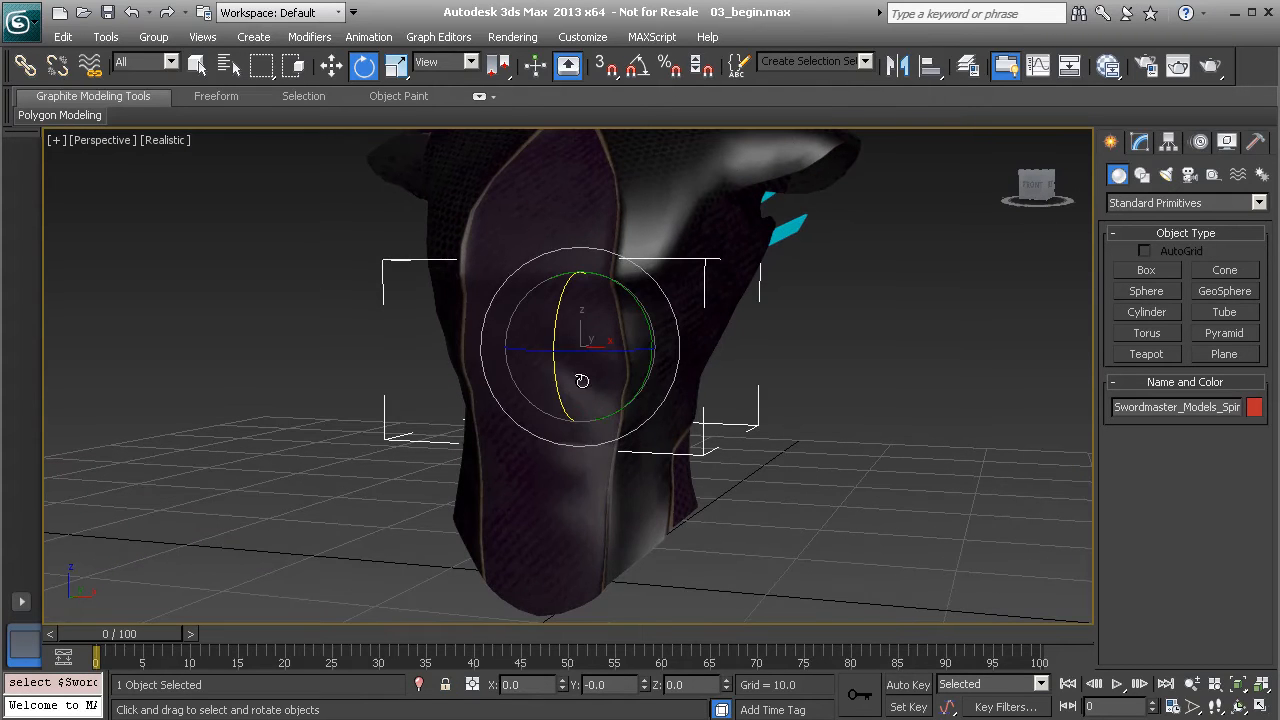
{"action": "left_click", "coordinate": [561, 513]}
{"action": "left_click_drag", "start_coordinate": [592, 499], "coordinate": [611, 477]}
{"action": "key", "text": "ctrl+z"}
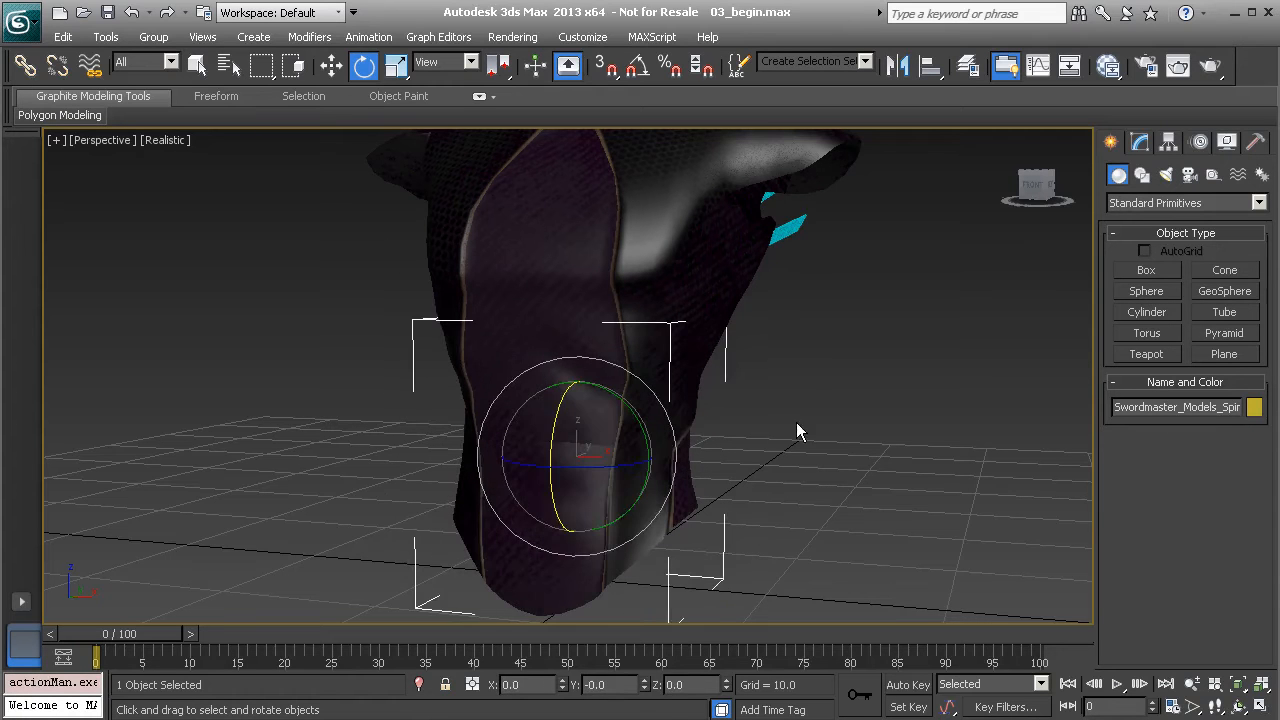
{"action": "left_click", "coordinate": [797, 431]}
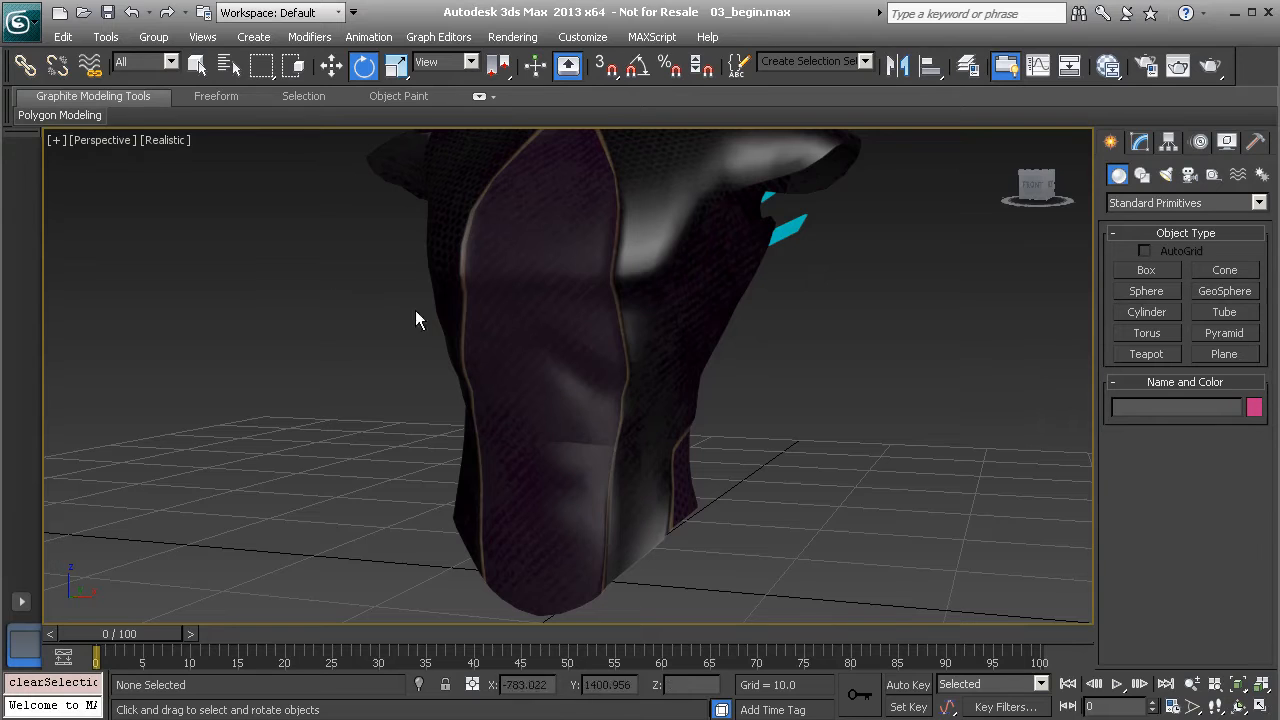
- Link the middle spine segment to the lower spine segment as its parent
{"action": "left_click", "coordinate": [25, 67]}
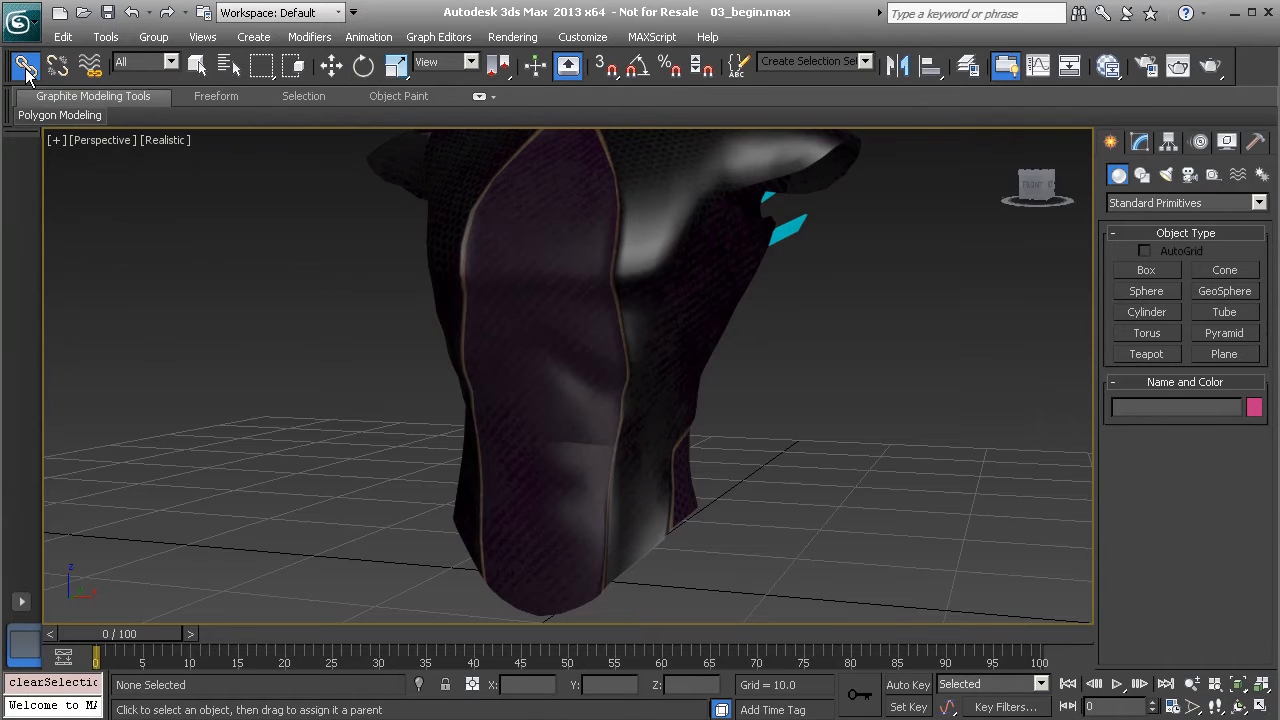
{"action": "left_click", "coordinate": [548, 382]}
{"action": "left_click_drag", "start_coordinate": [548, 382], "coordinate": [563, 522]}
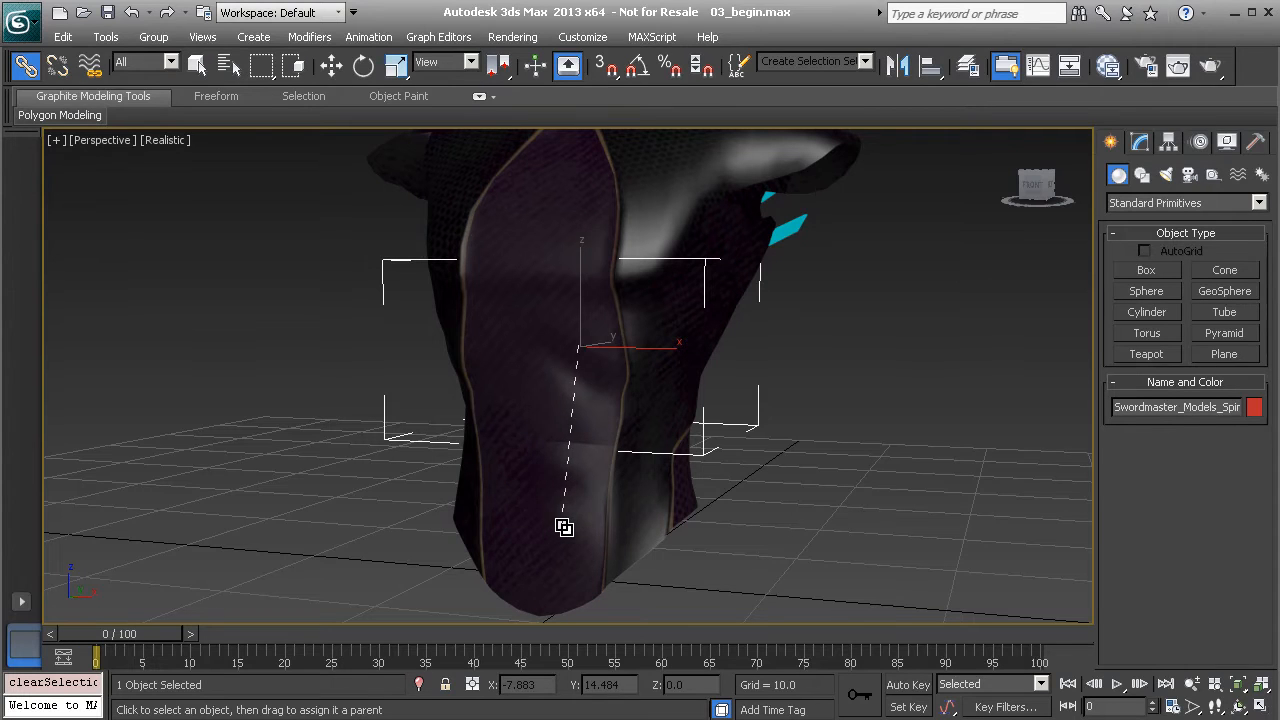
{"action": "left_click_drag", "start_coordinate": [564, 527], "coordinate": [563, 526]}
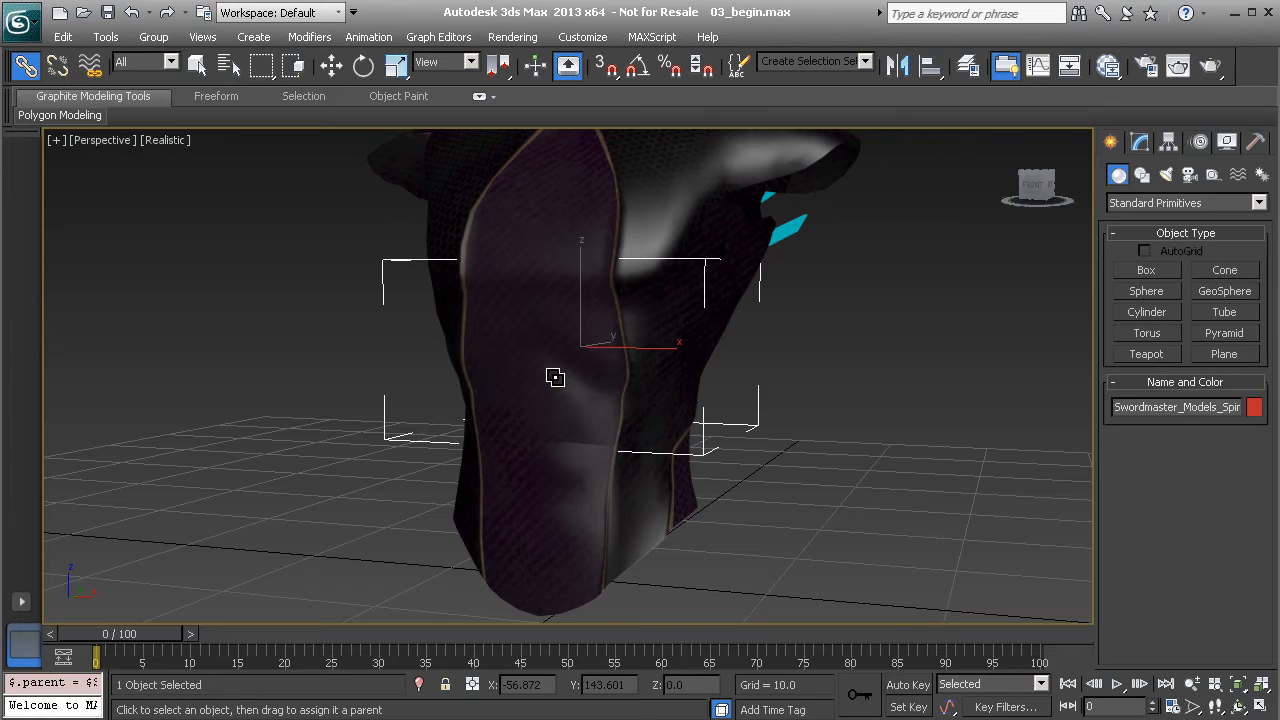
- Test the link by rotating the lower spine segment, then undo the rotation
{"action": "left_click", "coordinate": [559, 517]}
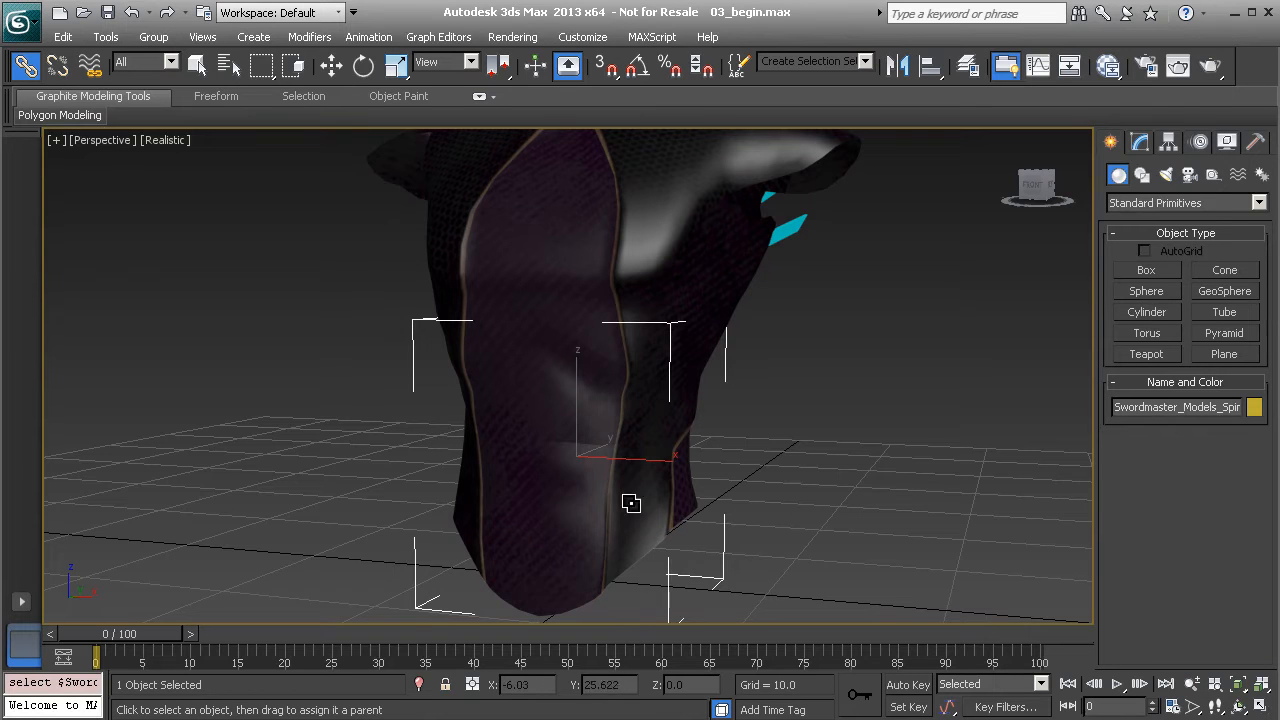
{"action": "middle_click_drag", "start_coordinate": [577, 478], "coordinate": [563, 459], "text": "alt"}
{"action": "key", "text": "e"}
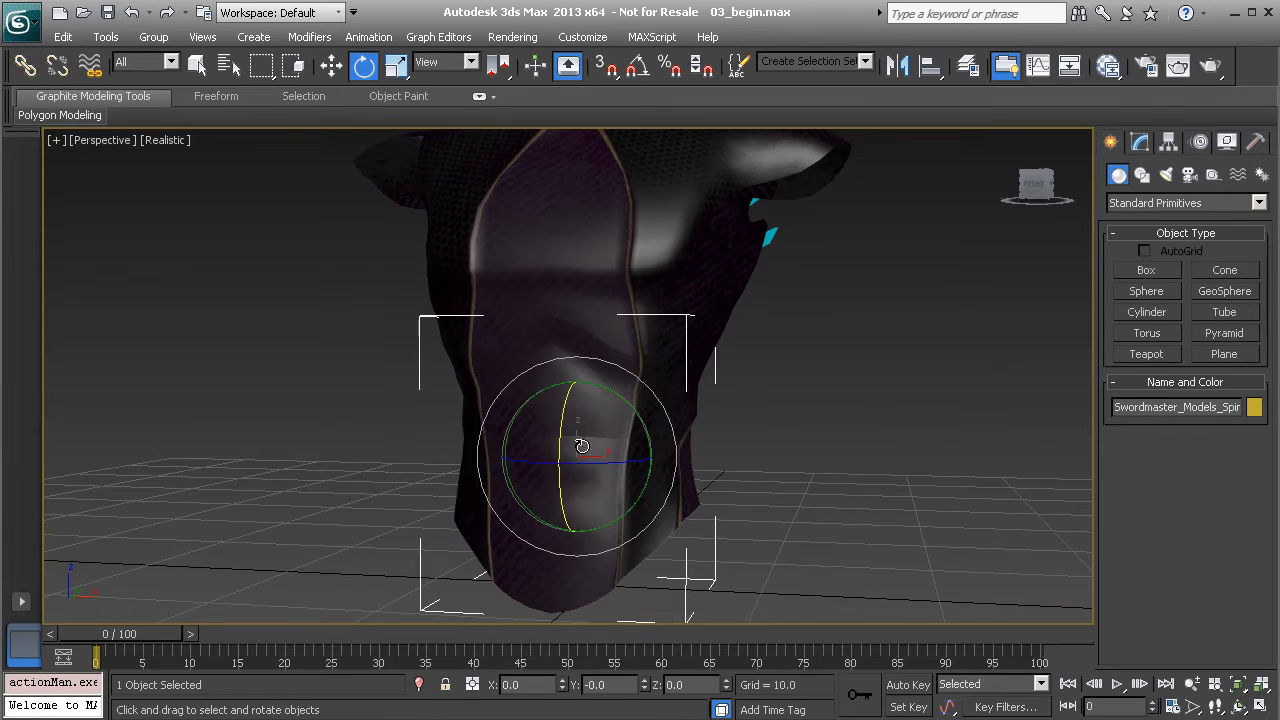
{"action": "left_click_drag", "start_coordinate": [591, 421], "coordinate": [617, 443]}
{"action": "key", "text": "ctrl+z"}
{"action": "middle_click_drag", "start_coordinate": [731, 384], "coordinate": [722, 397], "text": "alt"}
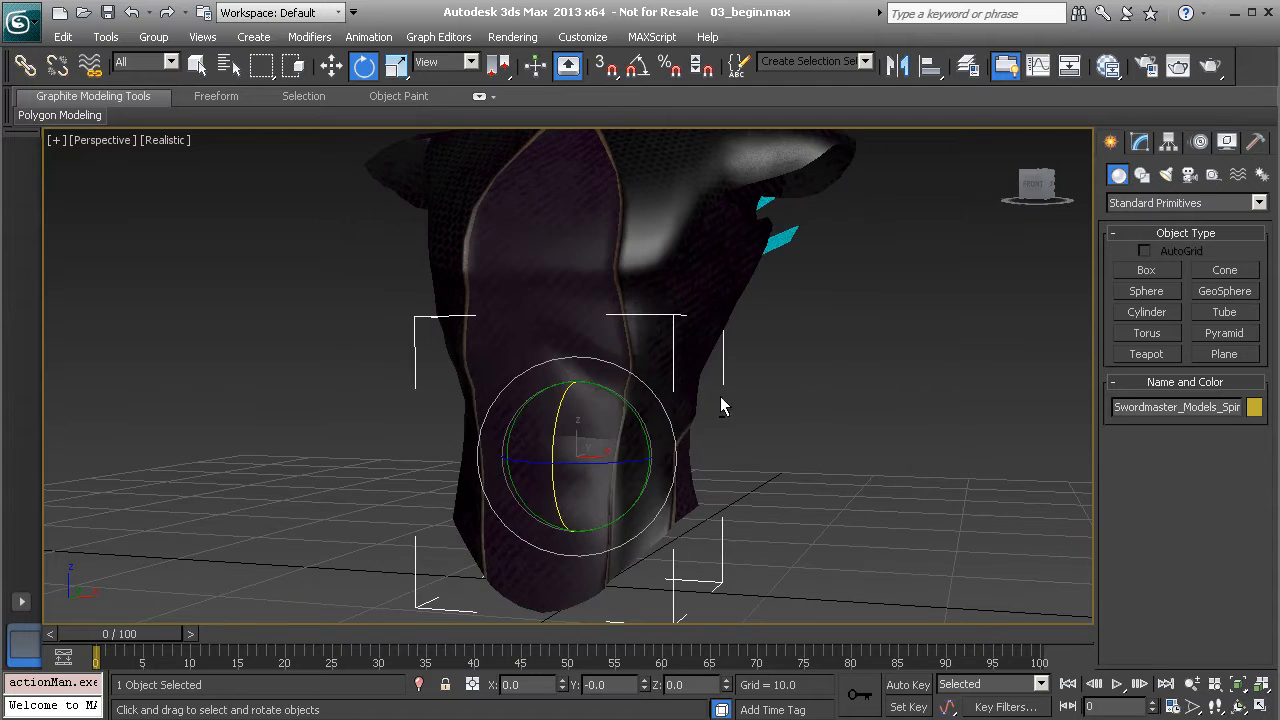
- Select the large upper back spikes together with the chest and link both to the middle spine segment
{"action": "middle_click_drag", "start_coordinate": [648, 302], "coordinate": [611, 314], "text": "alt"}
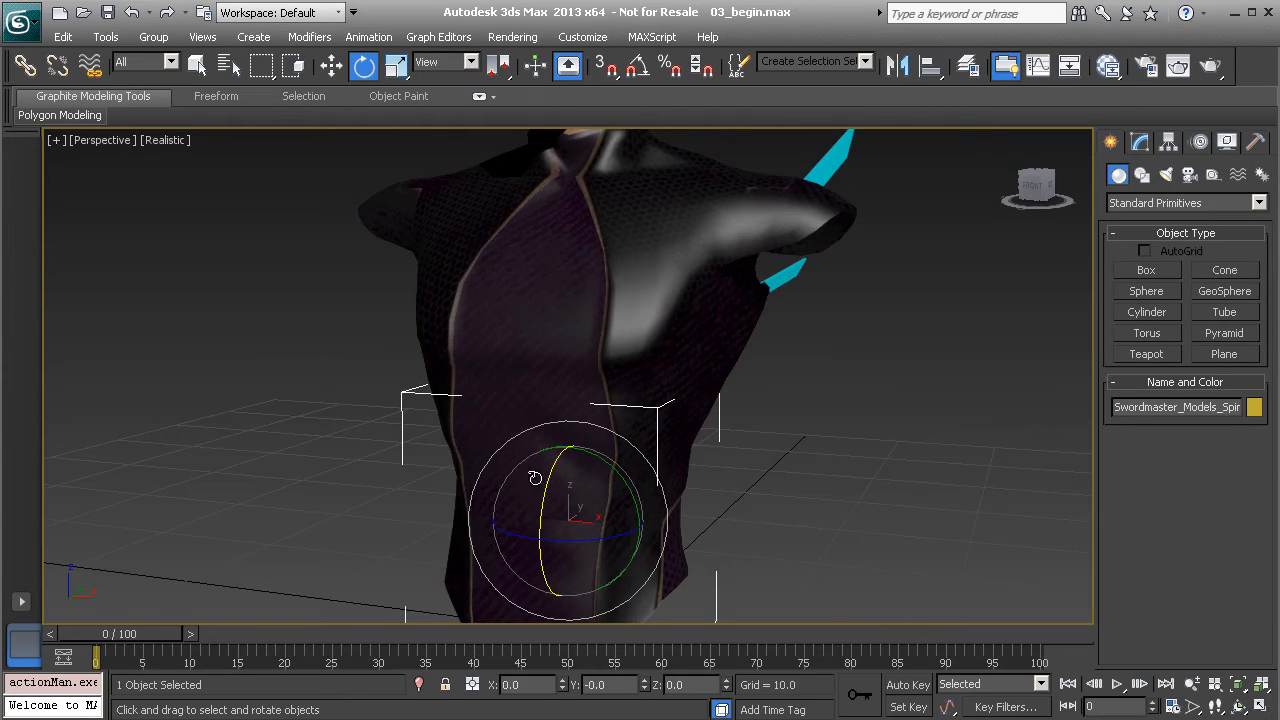
{"action": "left_click", "coordinate": [480, 452]}
{"action": "middle_click_drag", "start_coordinate": [665, 441], "coordinate": [600, 380], "text": "alt"}
{"action": "left_click", "coordinate": [810, 253]}
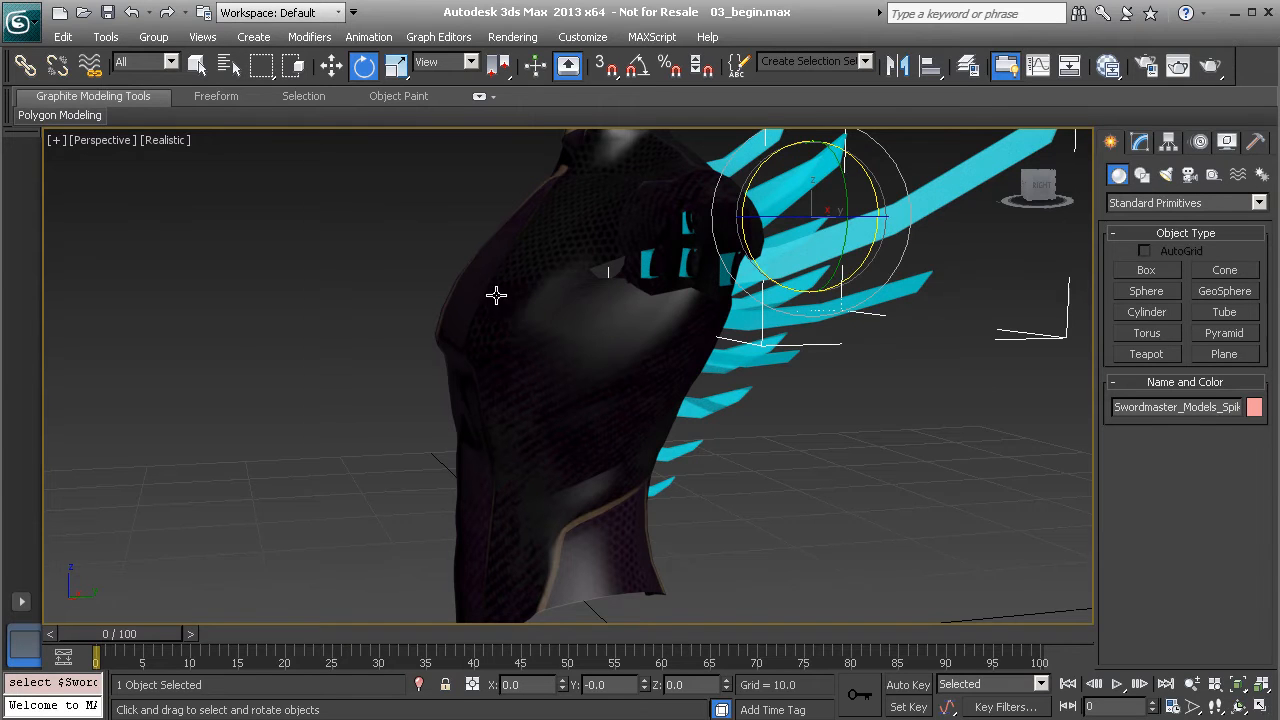
{"action": "middle_click_drag", "start_coordinate": [499, 300], "coordinate": [739, 303], "text": "alt"}
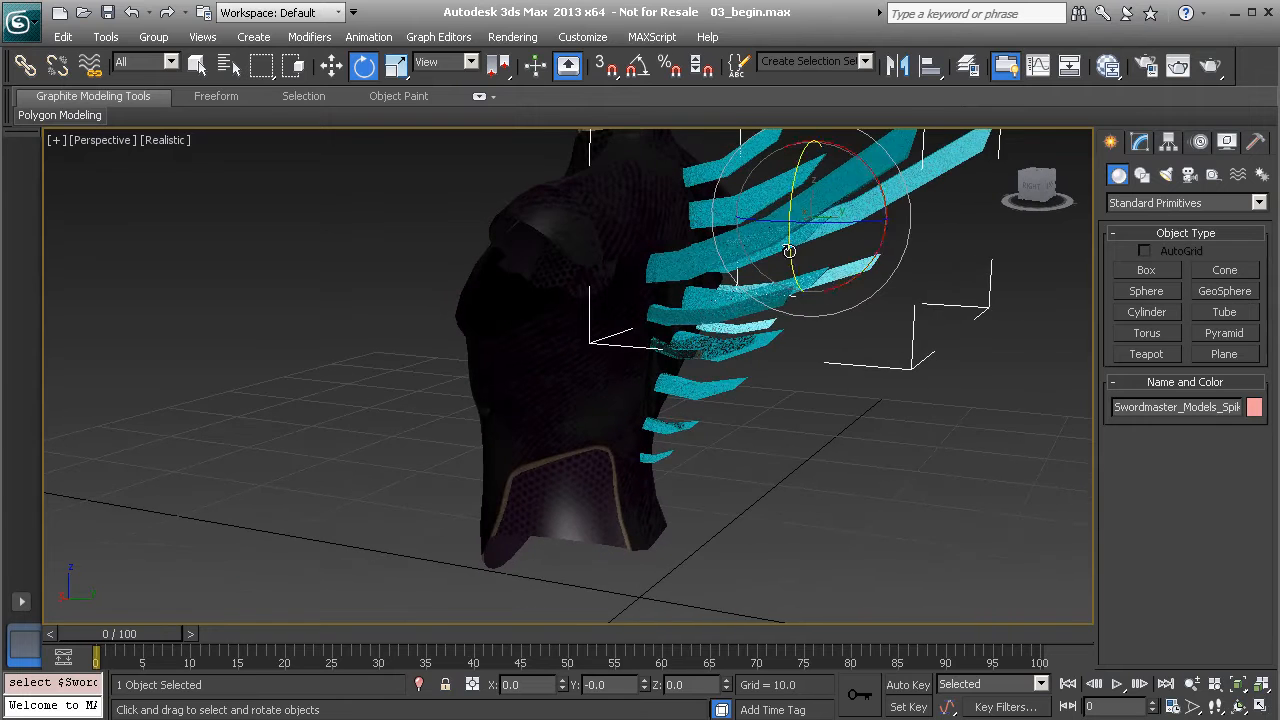
{"action": "middle_click_drag", "start_coordinate": [776, 212], "coordinate": [762, 236], "text": "alt"}
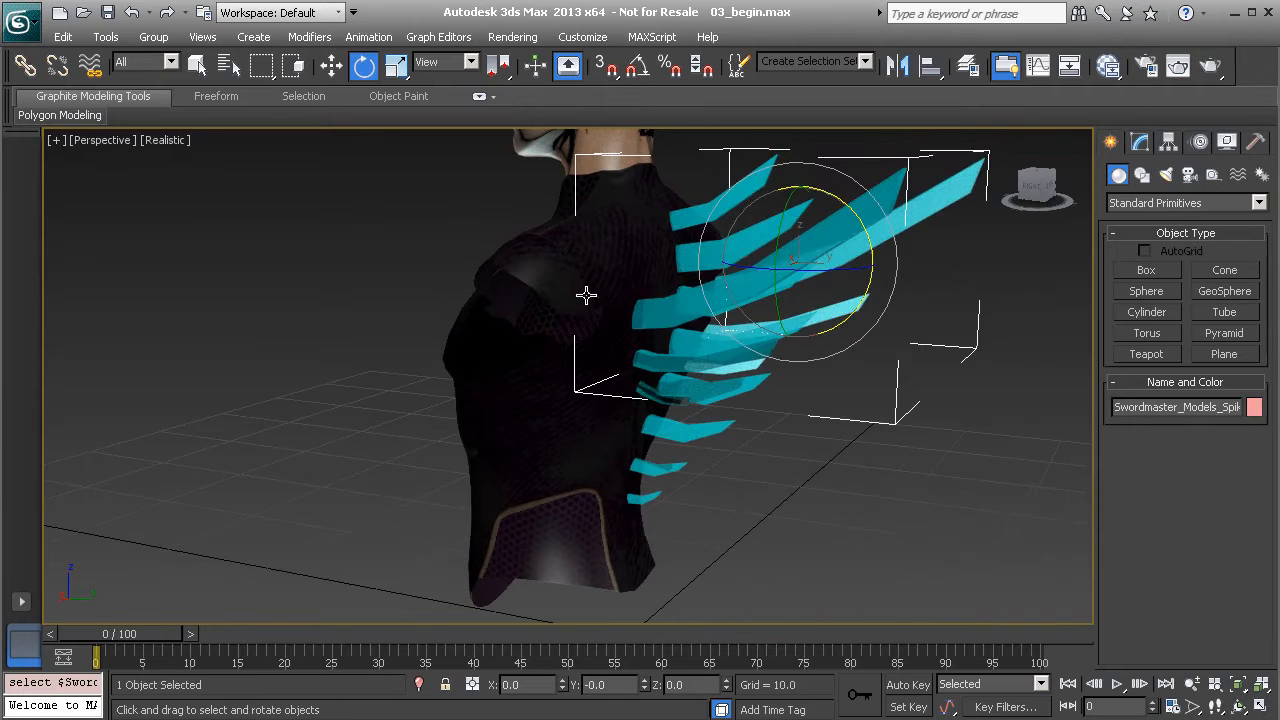
{"action": "middle_click_drag", "start_coordinate": [515, 292], "coordinate": [589, 323], "text": "alt"}
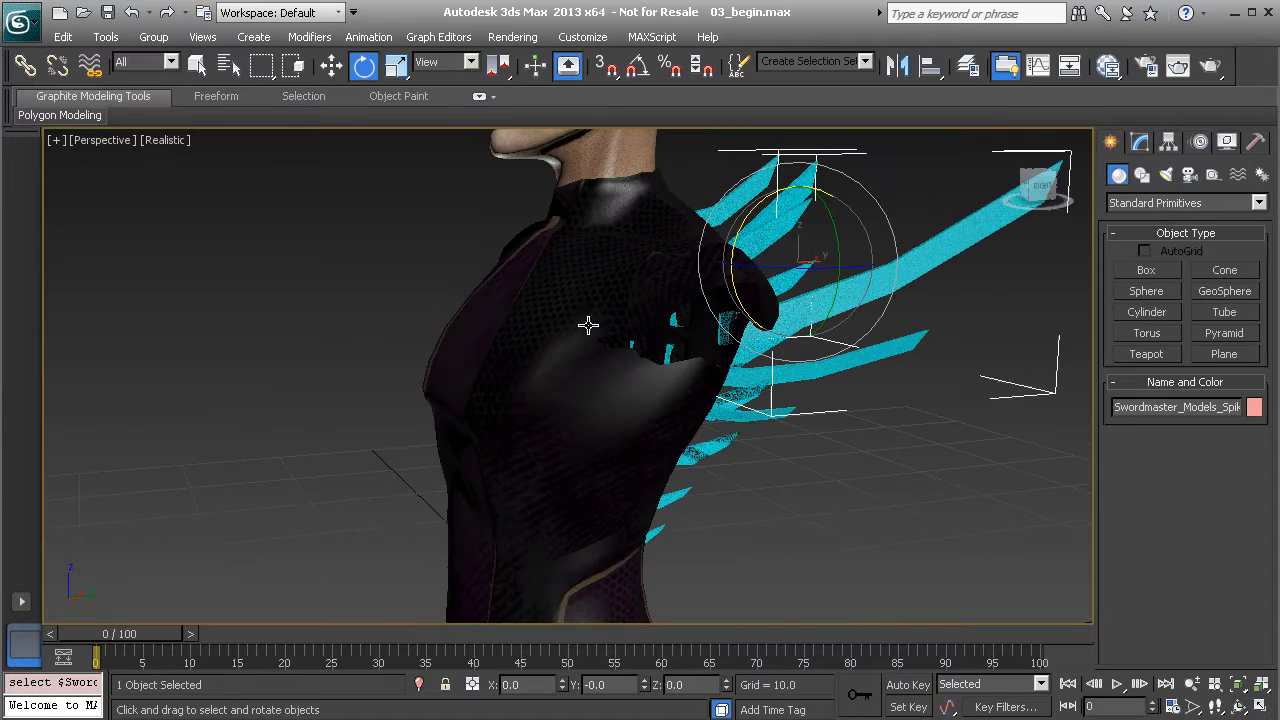
{"action": "left_click", "coordinate": [512, 348], "text": "ctrl"}
{"action": "middle_click_drag", "start_coordinate": [546, 355], "coordinate": [563, 306], "text": "alt"}
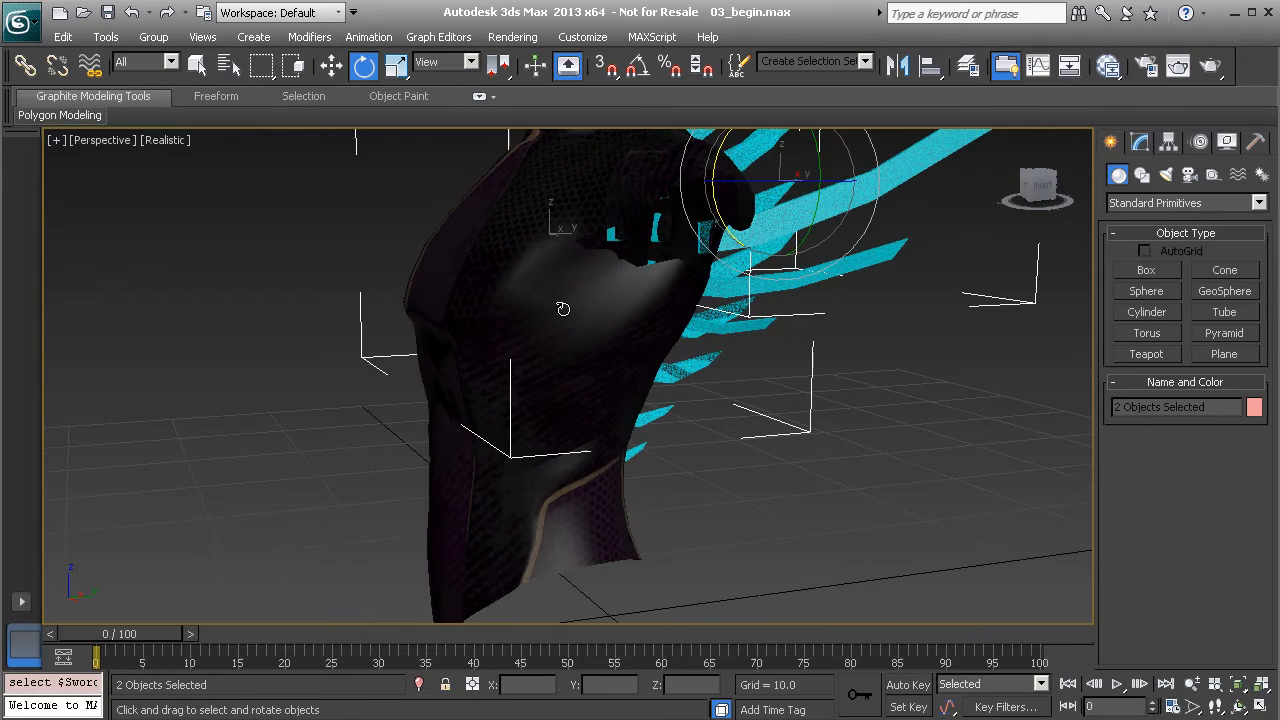
{"action": "left_click", "coordinate": [24, 68]}
{"action": "left_click_drag", "start_coordinate": [516, 238], "coordinate": [452, 404]}
- Test the chest and upper spike links by rotating the middle spine segment, then undo the rotation
{"action": "middle_click_drag", "start_coordinate": [408, 408], "coordinate": [492, 392], "text": "alt"}
{"action": "left_click", "coordinate": [574, 410]}
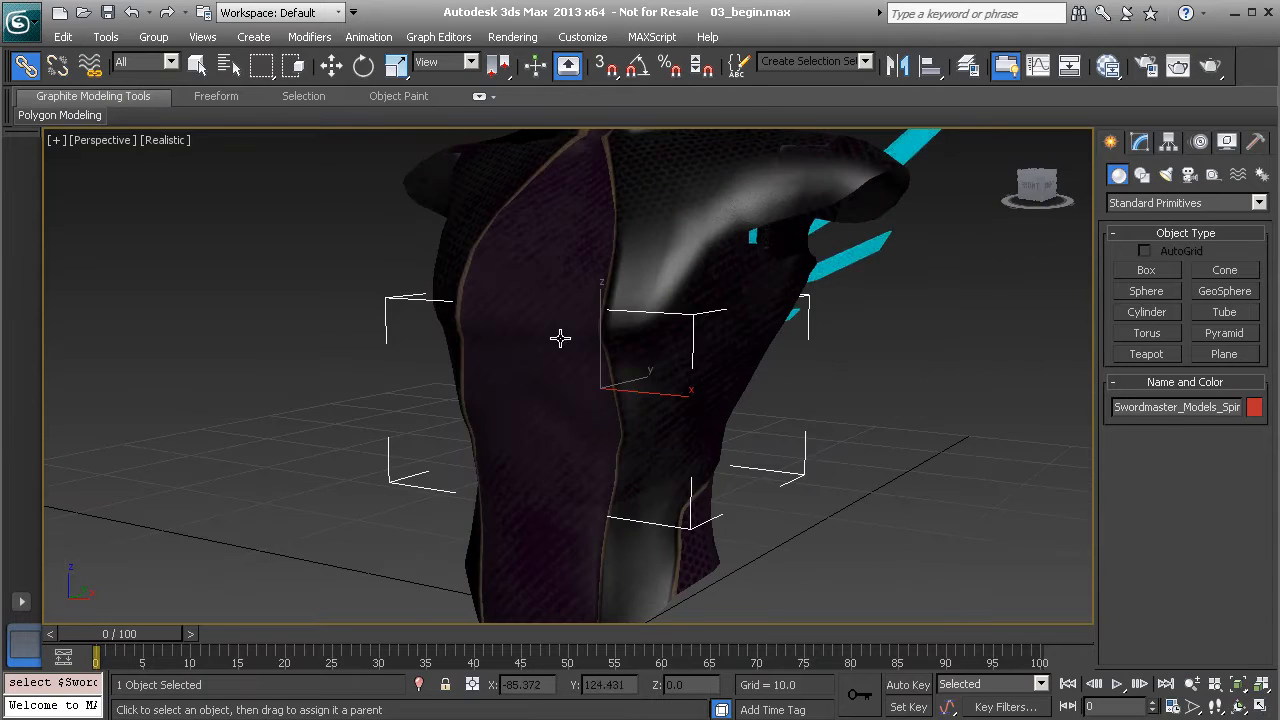
{"action": "scroll", "coordinate": [559, 353], "scroll_direction": "down", "scroll_amount": 3}
{"action": "key", "text": "e"}
{"action": "left_click_drag", "start_coordinate": [589, 368], "coordinate": [538, 352]}
{"action": "key", "text": "ctrl+z"}
- Link the lowest group of back spikes to the lower spine segment
{"action": "middle_click_drag", "start_coordinate": [659, 366], "coordinate": [638, 398], "text": "alt"}
{"action": "left_click", "coordinate": [718, 352]}
{"action": "left_click", "coordinate": [690, 388]}
{"action": "scroll", "coordinate": [676, 395], "scroll_direction": "up", "scroll_amount": 3}
{"action": "scroll", "coordinate": [678, 394], "scroll_direction": "up", "scroll_amount": 2}
{"action": "left_click", "coordinate": [635, 475]}
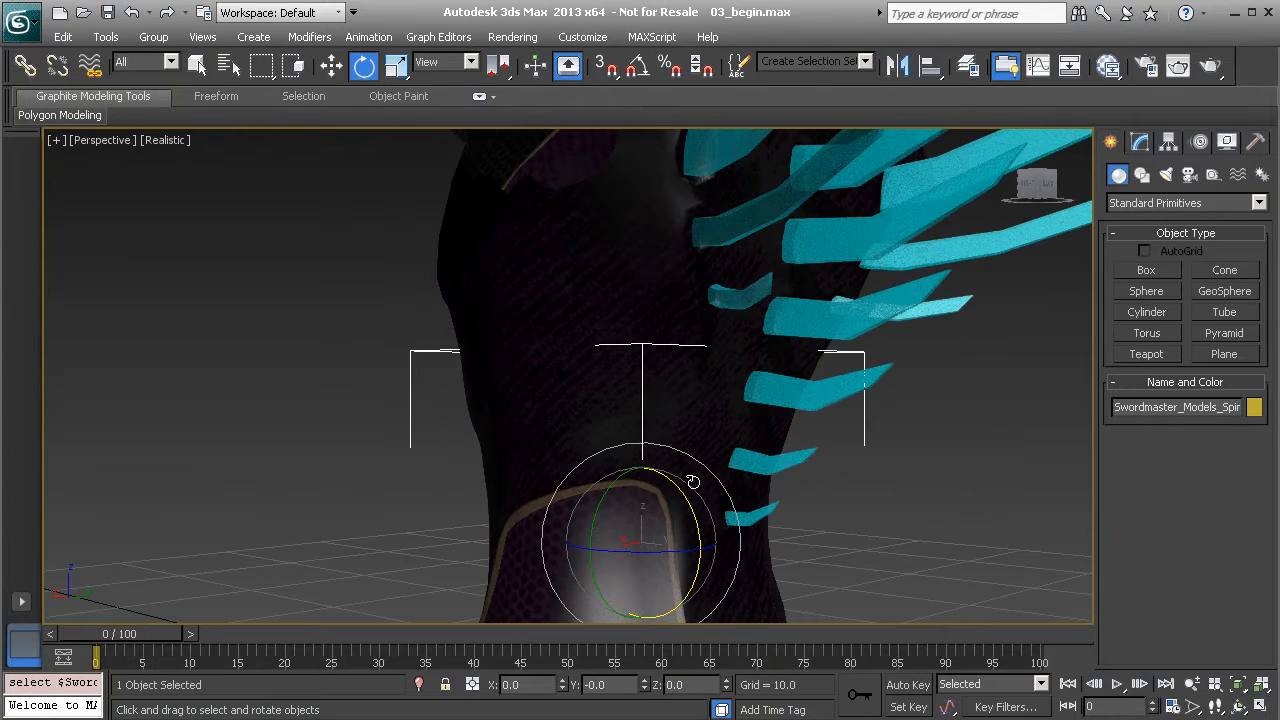
{"action": "left_click", "coordinate": [778, 462]}
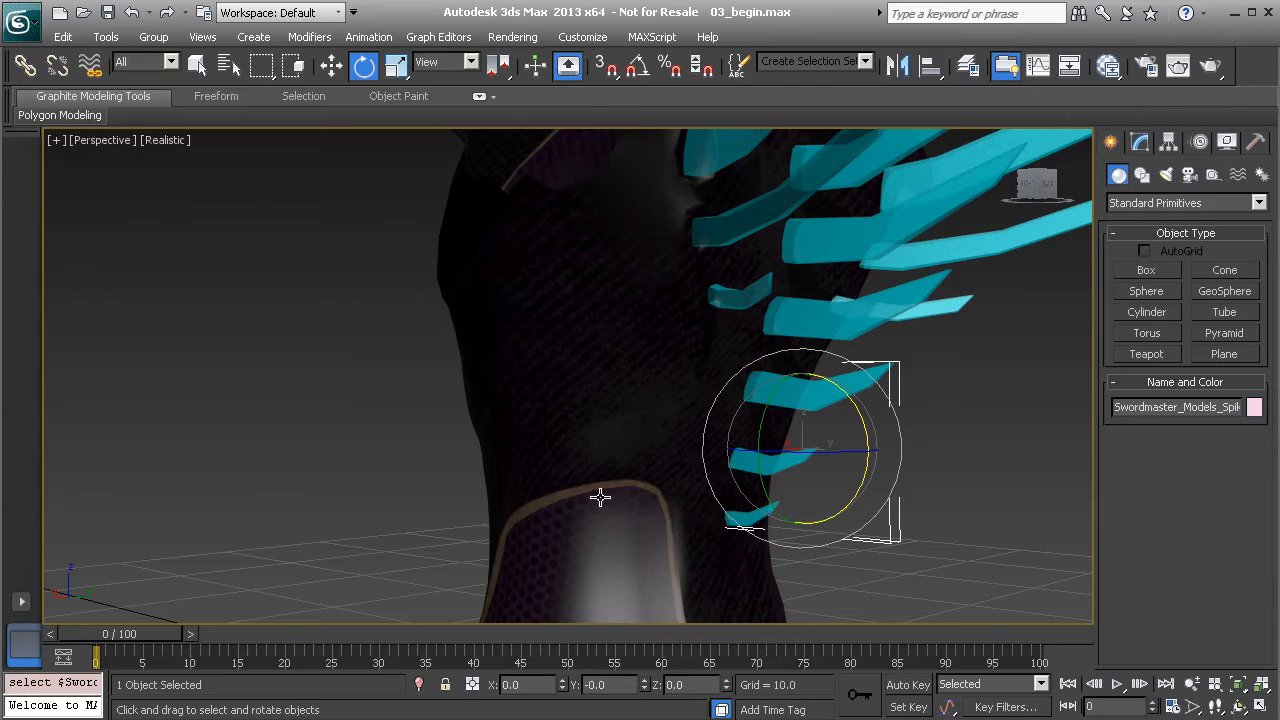
{"action": "left_click", "coordinate": [25, 66]}
{"action": "left_click_drag", "start_coordinate": [790, 457], "coordinate": [579, 511]}
- Test the lower spike link by rotating the lower spine segment, then cancel the rotation
{"action": "left_click", "coordinate": [618, 536]}
{"action": "middle_click_drag", "start_coordinate": [618, 540], "coordinate": [626, 449]}
{"action": "key", "text": "e"}
{"action": "mouse_move", "coordinate": [617, 433]}
{"action": "left_mouse_down"}
{"action": "mouse_move", "coordinate": [595, 430]}
{"action": "mouse_move", "coordinate": [584, 407]}
{"action": "mouse_move", "coordinate": [592, 436]}
{"action": "left_mouse_up"}
{"action": "right_click", "coordinate": [592, 436]}
- Link the middle group of back spikes to the middle spine segment
{"action": "middle_click_drag", "start_coordinate": [782, 315], "coordinate": [766, 409]}
{"action": "left_click", "coordinate": [817, 298]}
{"action": "middle_click_drag", "start_coordinate": [866, 318], "coordinate": [742, 318], "text": "alt"}
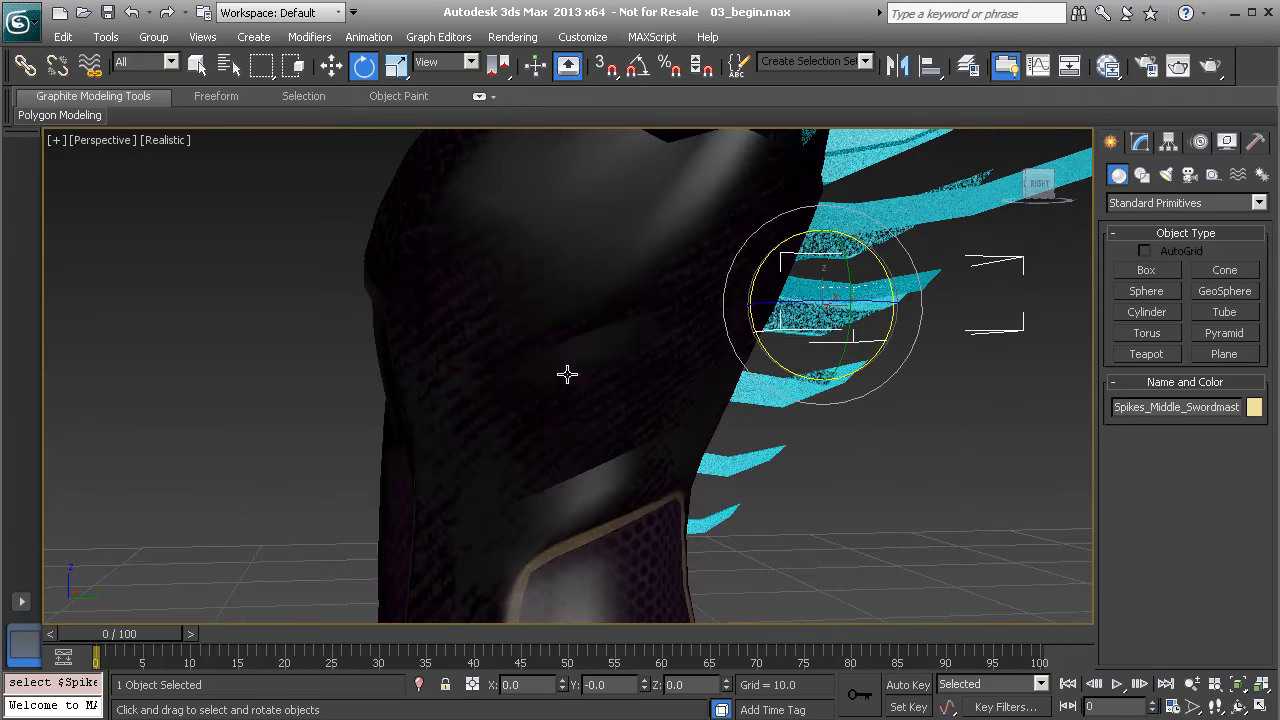
{"action": "left_click", "coordinate": [567, 374]}
{"action": "left_click", "coordinate": [804, 332]}
{"action": "left_click", "coordinate": [24, 65]}
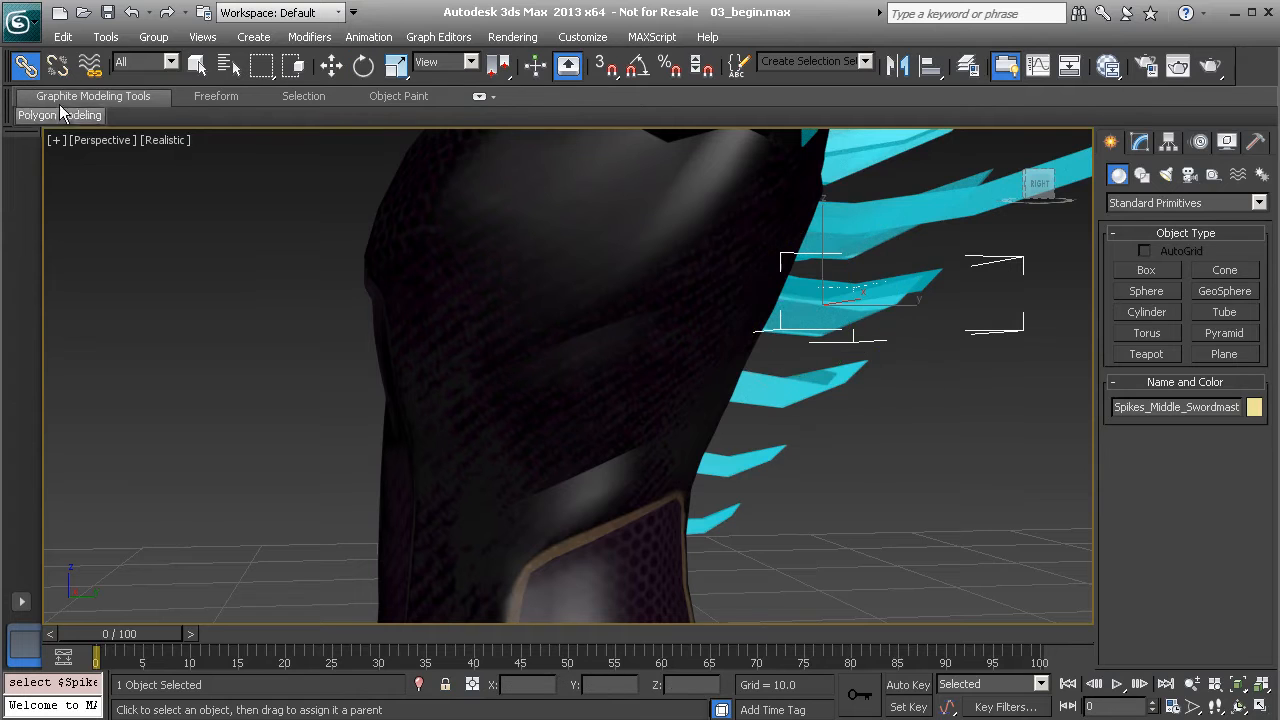
{"action": "left_click_drag", "start_coordinate": [820, 331], "coordinate": [619, 406]}
- Test the hierarchy by rotating and moving the middle spine segment, then undo the changes
{"action": "left_click", "coordinate": [600, 396]}
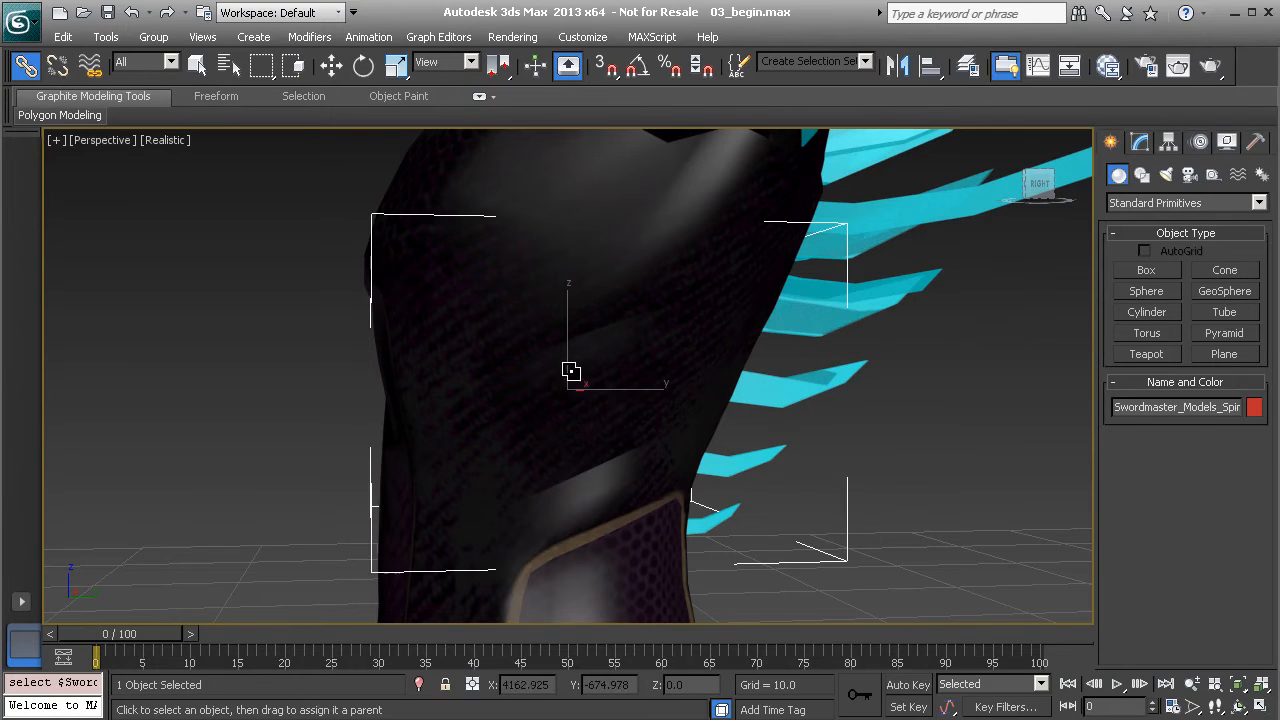
{"action": "key", "text": "e"}
{"action": "left_click_drag", "start_coordinate": [535, 352], "coordinate": [491, 350]}
{"action": "key", "text": "w"}
{"action": "middle_click_drag", "start_coordinate": [590, 334], "coordinate": [577, 385], "text": "alt"}
{"action": "left_click_drag", "start_coordinate": [600, 364], "coordinate": [571, 321]}
{"action": "key", "text": "ctrl+z"}
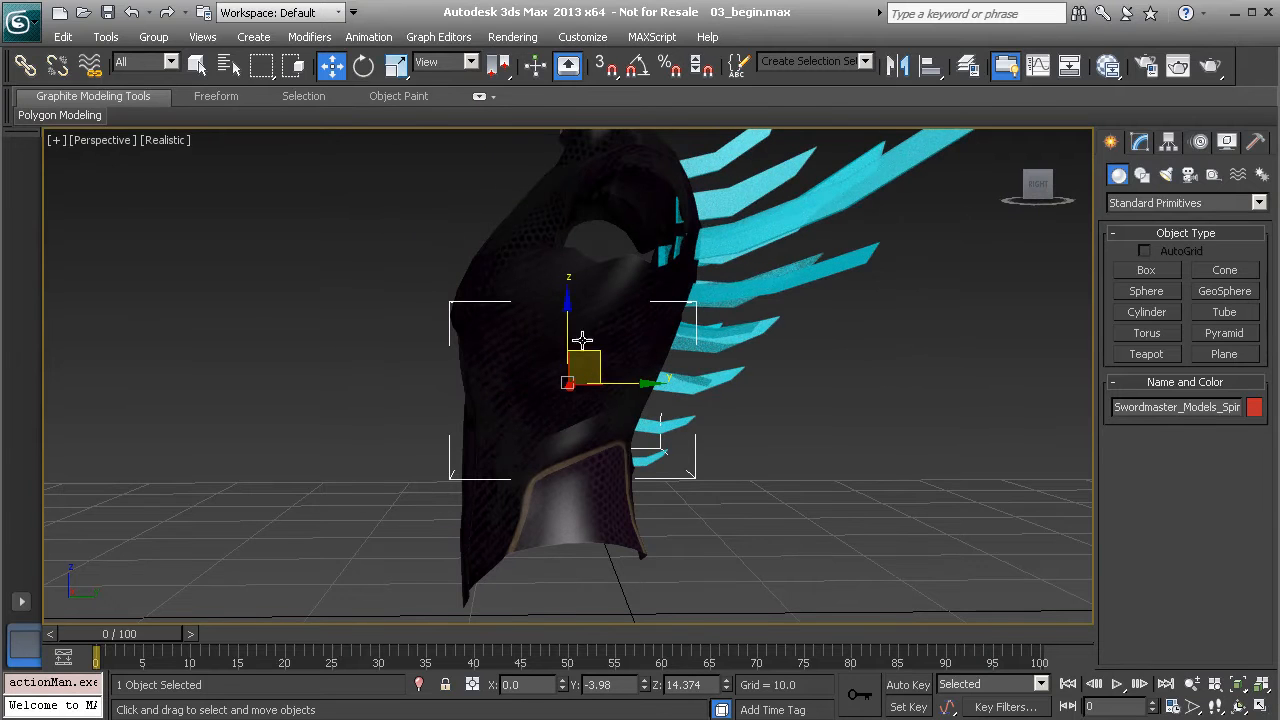
- Test how the linked parts follow by scaling the middle spine segment, then undo the scaling
{"action": "key", "text": "r"}
{"action": "middle_click_drag", "start_coordinate": [566, 369], "coordinate": [525, 413], "text": "alt"}
{"action": "left_click_drag", "start_coordinate": [525, 413], "coordinate": [699, 315]}
{"action": "key", "text": "ctrl+z"}
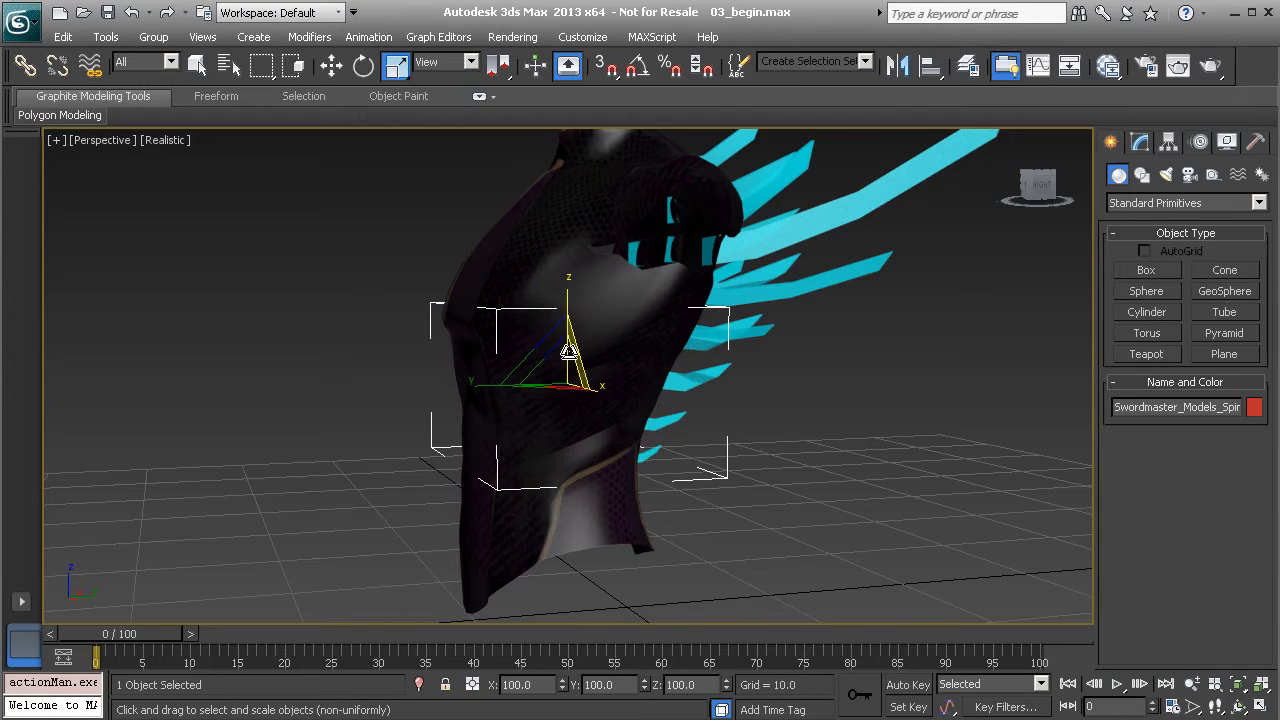
- Test the hierarchy again by rotating the middle spine segment, then undo the rotation
{"action": "middle_click_drag", "start_coordinate": [675, 347], "coordinate": [571, 390]}
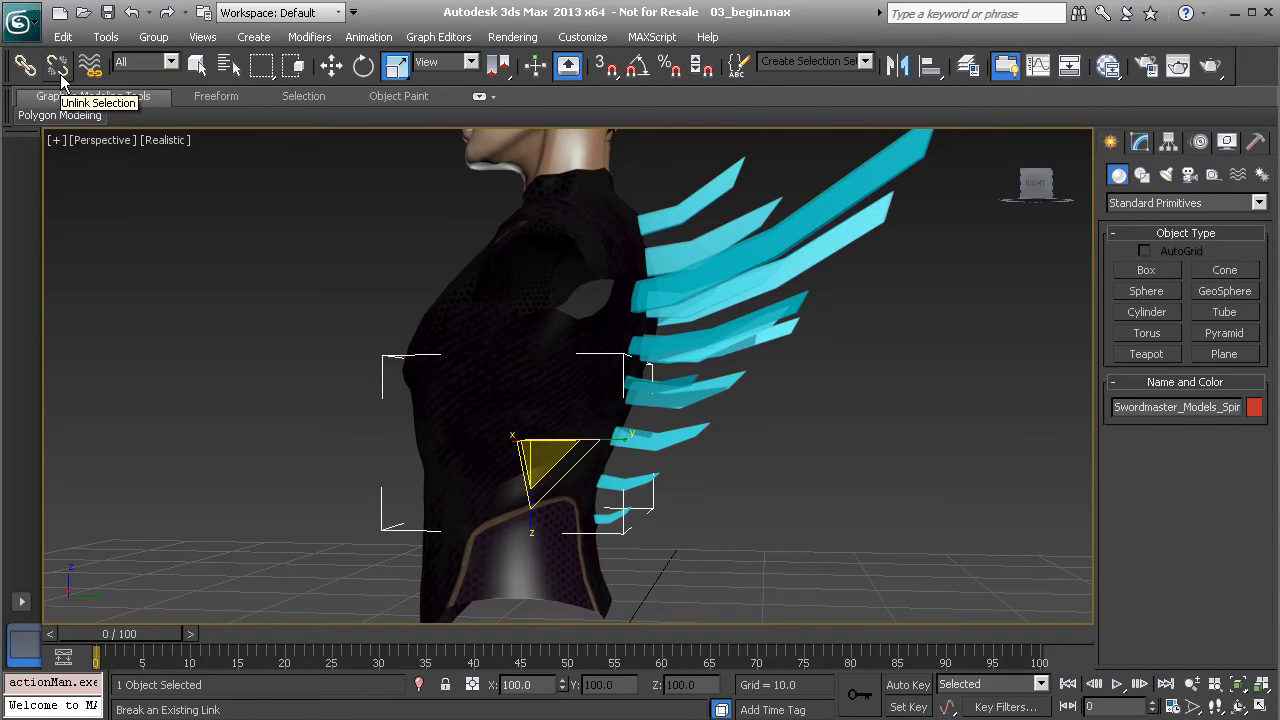
{"action": "middle_click_drag", "start_coordinate": [490, 431], "coordinate": [540, 443], "text": "alt"}
{"action": "left_click", "coordinate": [498, 295]}
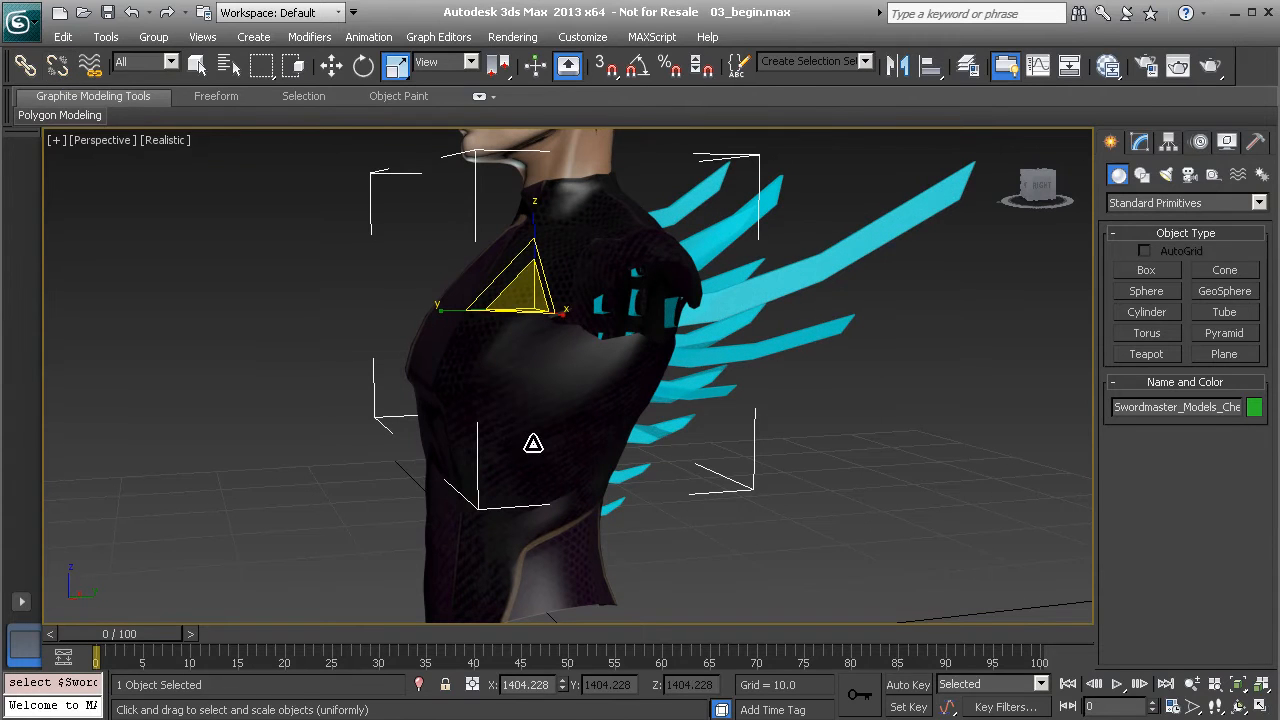
{"action": "scroll", "coordinate": [505, 426], "scroll_direction": "down", "scroll_amount": 2}
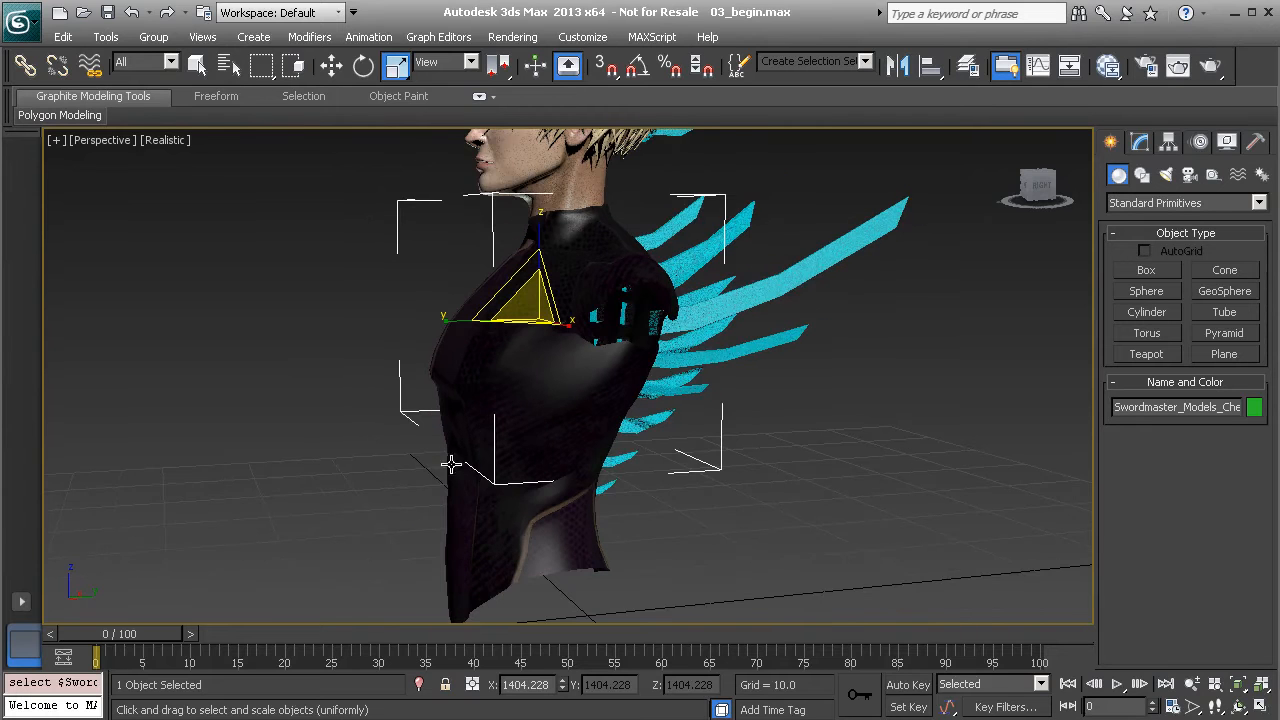
{"action": "middle_click_drag", "start_coordinate": [469, 429], "coordinate": [471, 457], "text": "alt"}
{"action": "left_click", "coordinate": [467, 467]}
{"action": "key", "text": "e"}
{"action": "left_click_drag", "start_coordinate": [537, 394], "coordinate": [601, 383]}
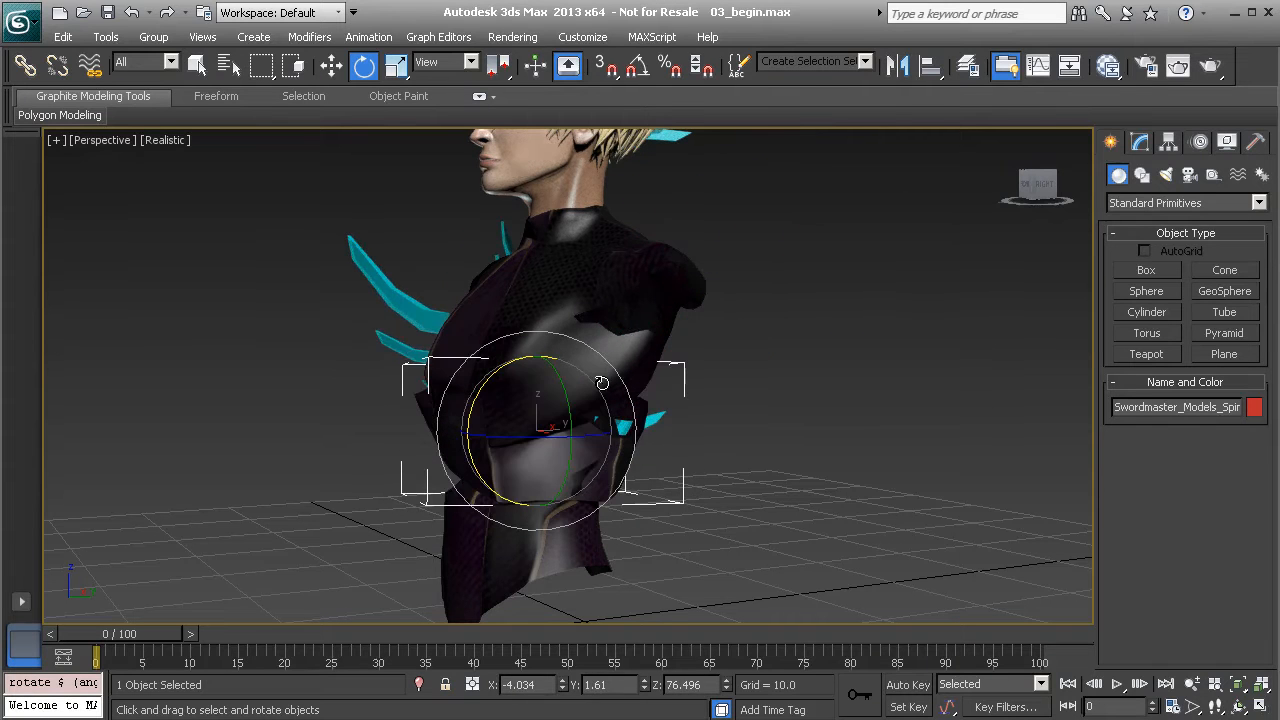
{"action": "key", "text": "ctrl+z"}
- Link the chest to the middle spine segment as its child
{"action": "mouse_move", "coordinate": [493, 316]}
{"action": "middle_mouse_down", "text": "alt"}
{"action": "mouse_move", "coordinate": [429, 308]}
{"action": "mouse_move", "coordinate": [479, 310]}
{"action": "middle_mouse_up", "text": "alt"}
{"action": "middle_click_drag", "start_coordinate": [510, 250], "coordinate": [324, 307], "text": "alt"}
{"action": "middle_click_drag", "start_coordinate": [500, 319], "coordinate": [472, 318], "text": "alt"}
{"action": "left_click", "coordinate": [423, 313]}
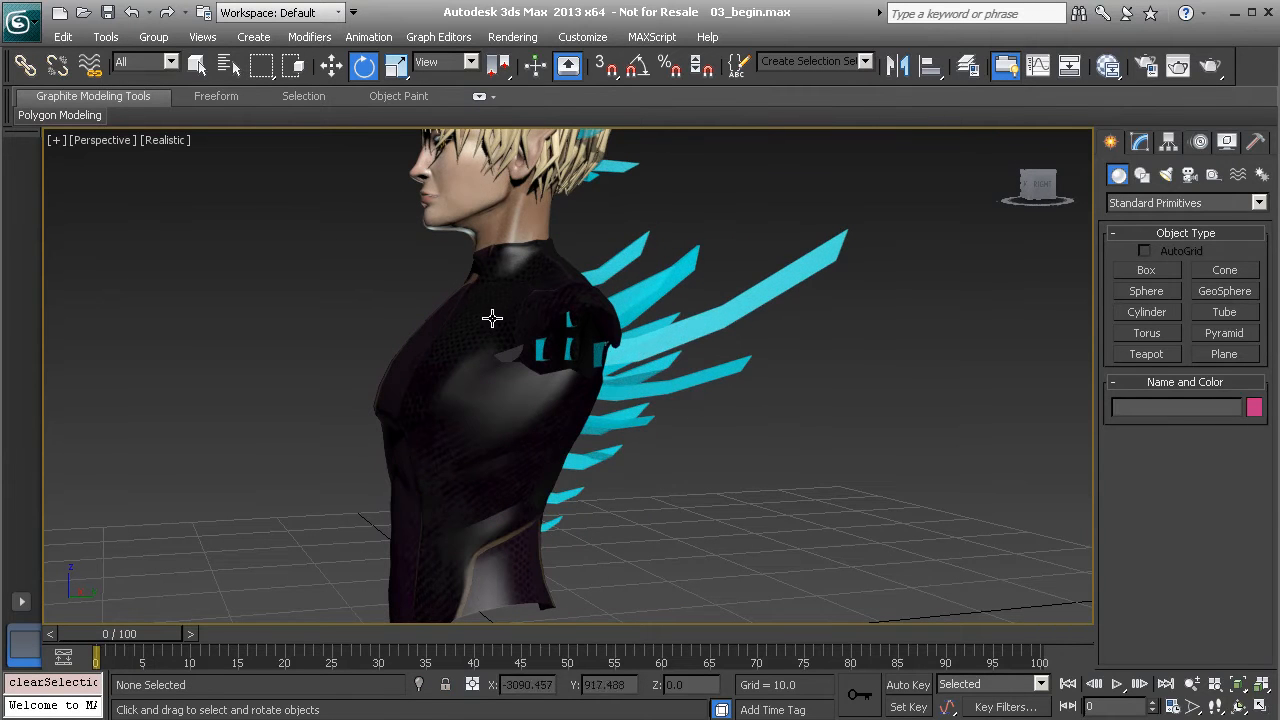
{"action": "left_click", "coordinate": [480, 319]}
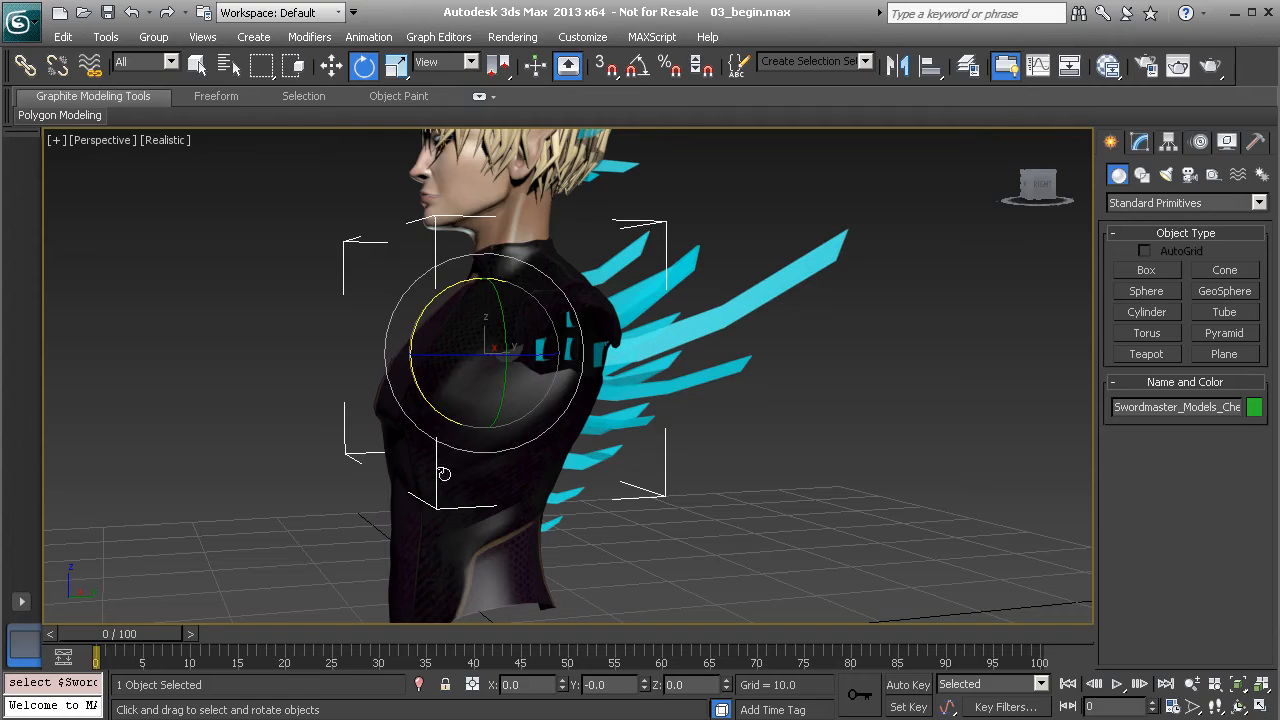
{"action": "left_click", "coordinate": [25, 65]}
{"action": "left_click_drag", "start_coordinate": [445, 316], "coordinate": [469, 466]}
- Test the chest link by rotating the middle spine segment, then undo the rotation
{"action": "left_click", "coordinate": [417, 507]}
{"action": "key", "text": "e"}
{"action": "key", "text": "ctrl+z"}
- Open a new Schematic View, make its window taller and reposition it above the bust
{"action": "middle_click_drag", "start_coordinate": [498, 190], "coordinate": [520, 293]}
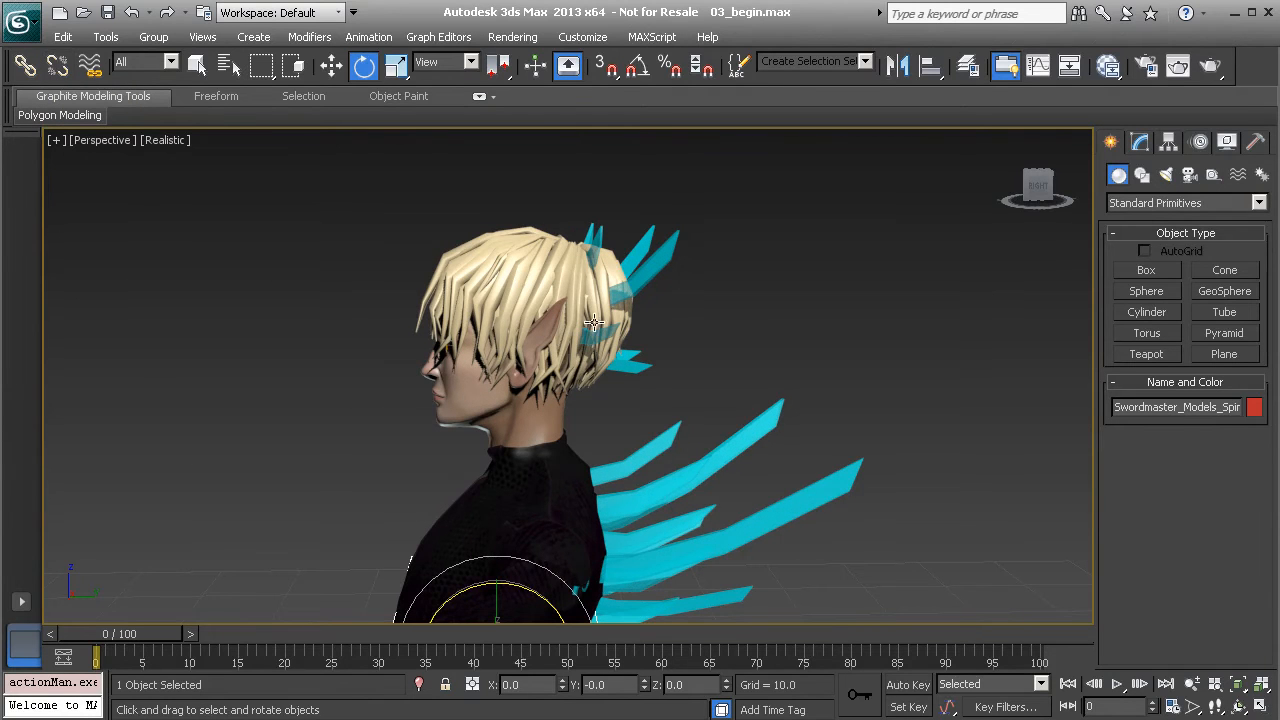
{"action": "middle_click_drag", "start_coordinate": [499, 338], "coordinate": [431, 298], "text": "alt"}
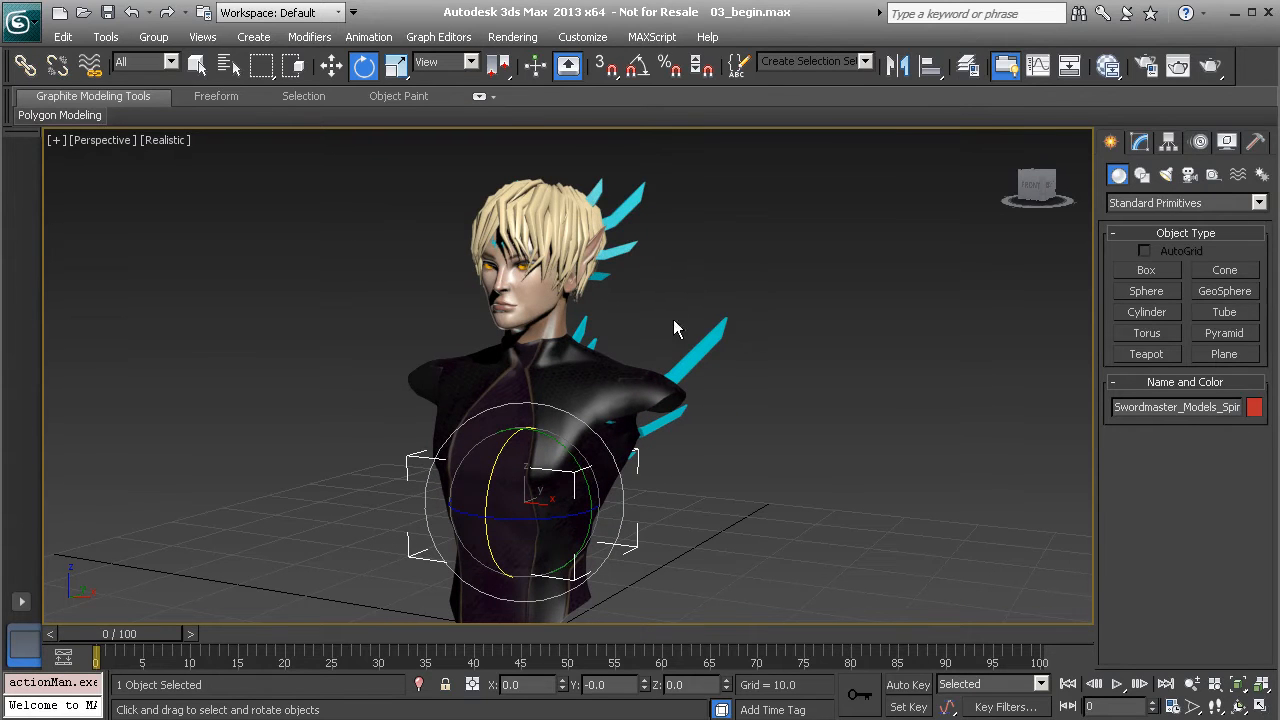
{"action": "middle_click_drag", "start_coordinate": [668, 322], "coordinate": [633, 309], "text": "alt"}
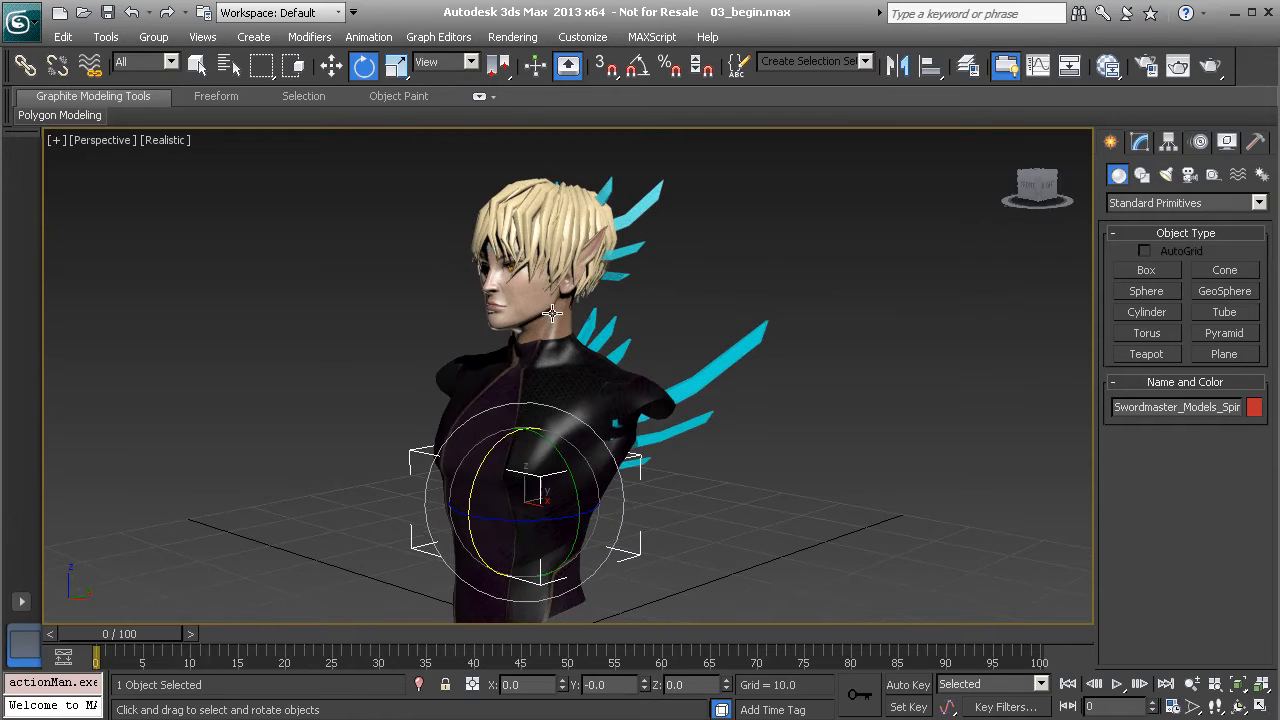
{"action": "middle_click_drag", "start_coordinate": [383, 309], "coordinate": [410, 272]}
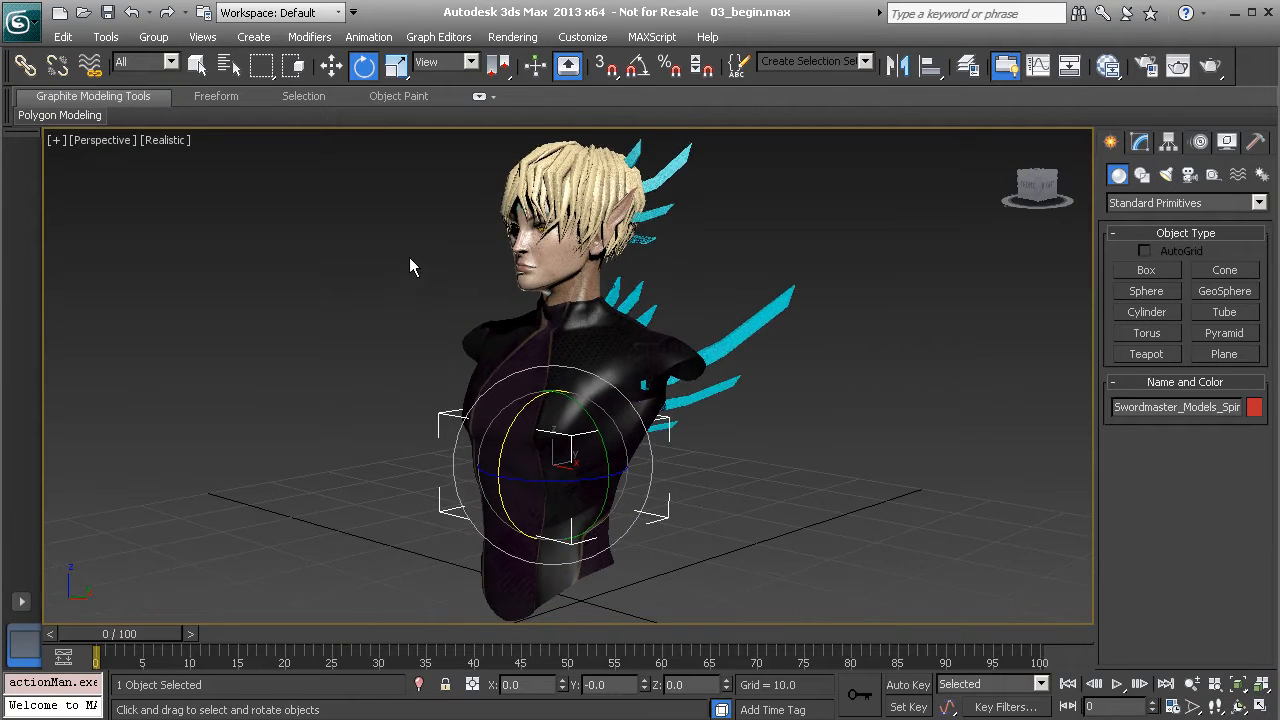
{"action": "left_click", "coordinate": [369, 38]}
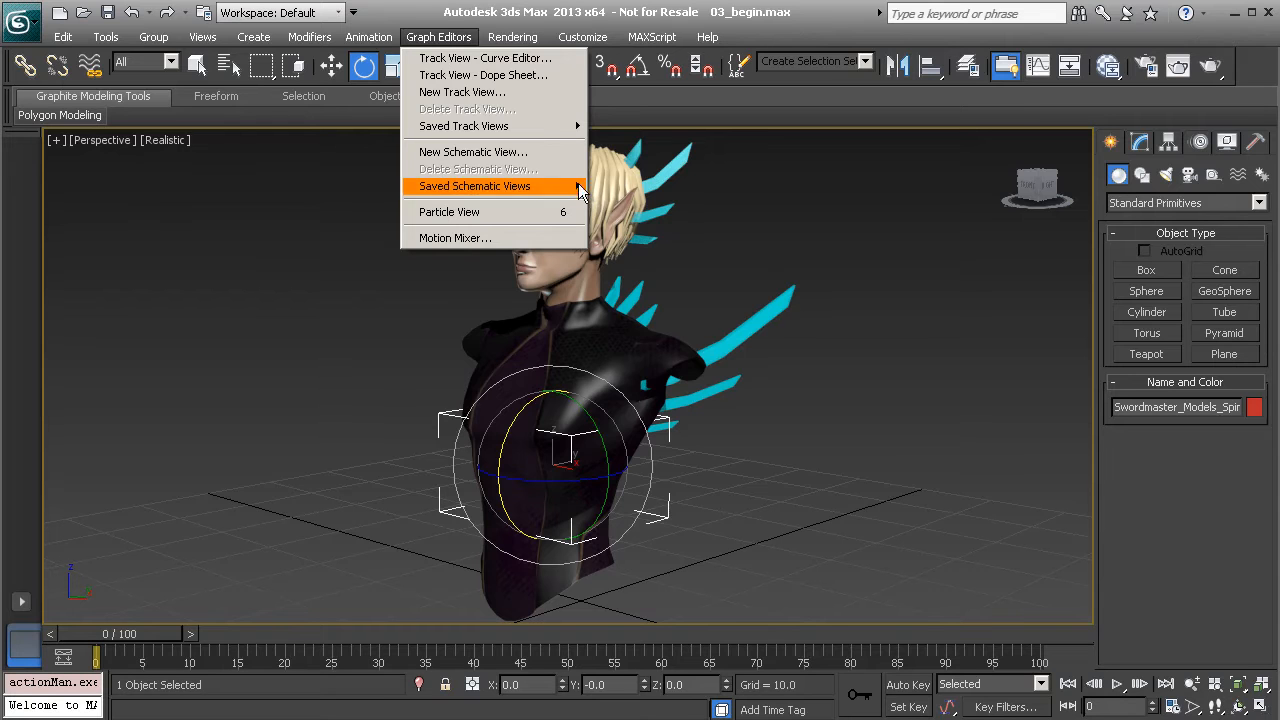
{"action": "left_click", "coordinate": [522, 152]}
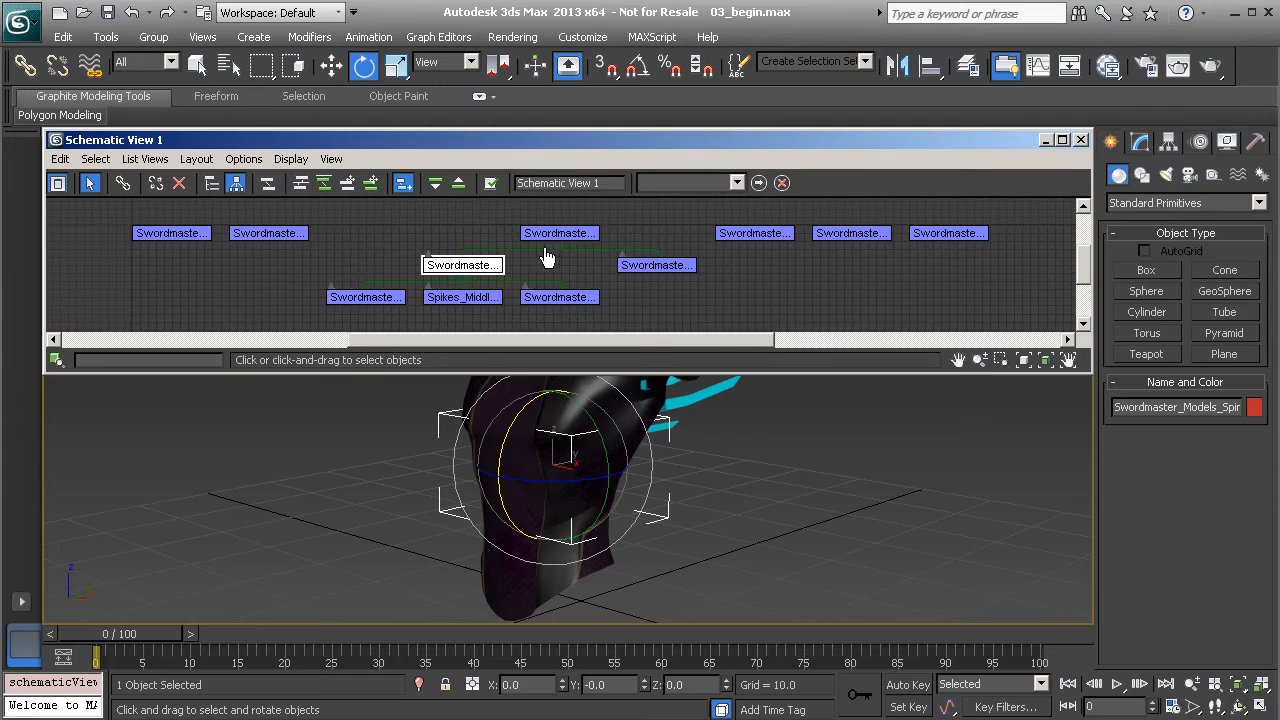
{"action": "middle_click_drag", "start_coordinate": [415, 242], "coordinate": [471, 260]}
{"action": "left_click_drag", "start_coordinate": [804, 370], "coordinate": [806, 470]}
{"action": "middle_click_drag", "start_coordinate": [655, 275], "coordinate": [668, 302]}
{"action": "middle_click_drag", "start_coordinate": [666, 514], "coordinate": [689, 549]}
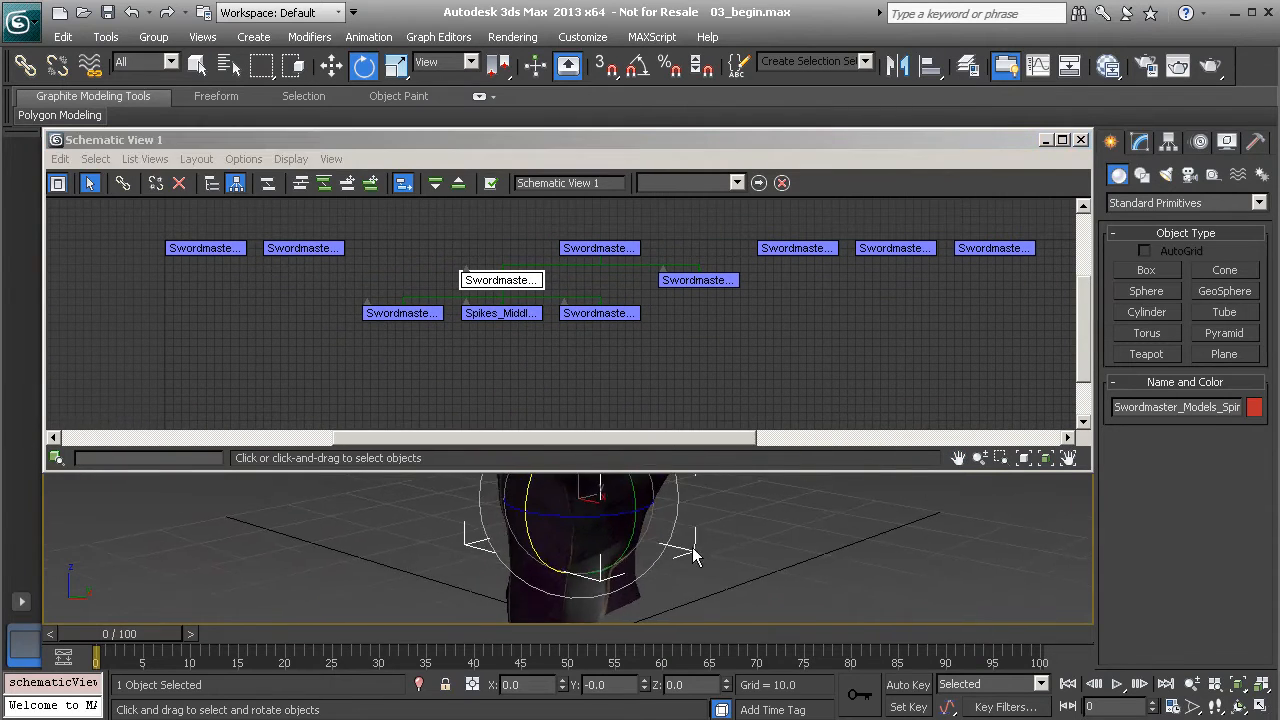
{"action": "left_click_drag", "start_coordinate": [712, 143], "coordinate": [734, 119]}
- Examine the node hierarchy of the linked spine, spike and chest objects in the Schematic View
{"action": "middle_click_drag", "start_coordinate": [733, 515], "coordinate": [695, 545]}
{"action": "middle_click_drag", "start_coordinate": [648, 262], "coordinate": [656, 338]}
{"action": "middle_click_drag", "start_coordinate": [693, 495], "coordinate": [688, 522], "text": "ctrl+alt"}
{"action": "scroll", "coordinate": [700, 530], "scroll_direction": "up", "scroll_amount": 5}
{"action": "scroll", "coordinate": [702, 532], "scroll_direction": "down", "scroll_amount": 5}
{"action": "scroll", "coordinate": [702, 532], "scroll_direction": "up", "scroll_amount": 5}
{"action": "scroll", "coordinate": [676, 309], "scroll_direction": "down", "scroll_amount": 3}
{"action": "scroll", "coordinate": [697, 298], "scroll_direction": "down", "scroll_amount": 2}
{"action": "scroll", "coordinate": [697, 298], "scroll_direction": "up", "scroll_amount": 4}
{"action": "scroll", "coordinate": [697, 298], "scroll_direction": "down", "scroll_amount": 2}
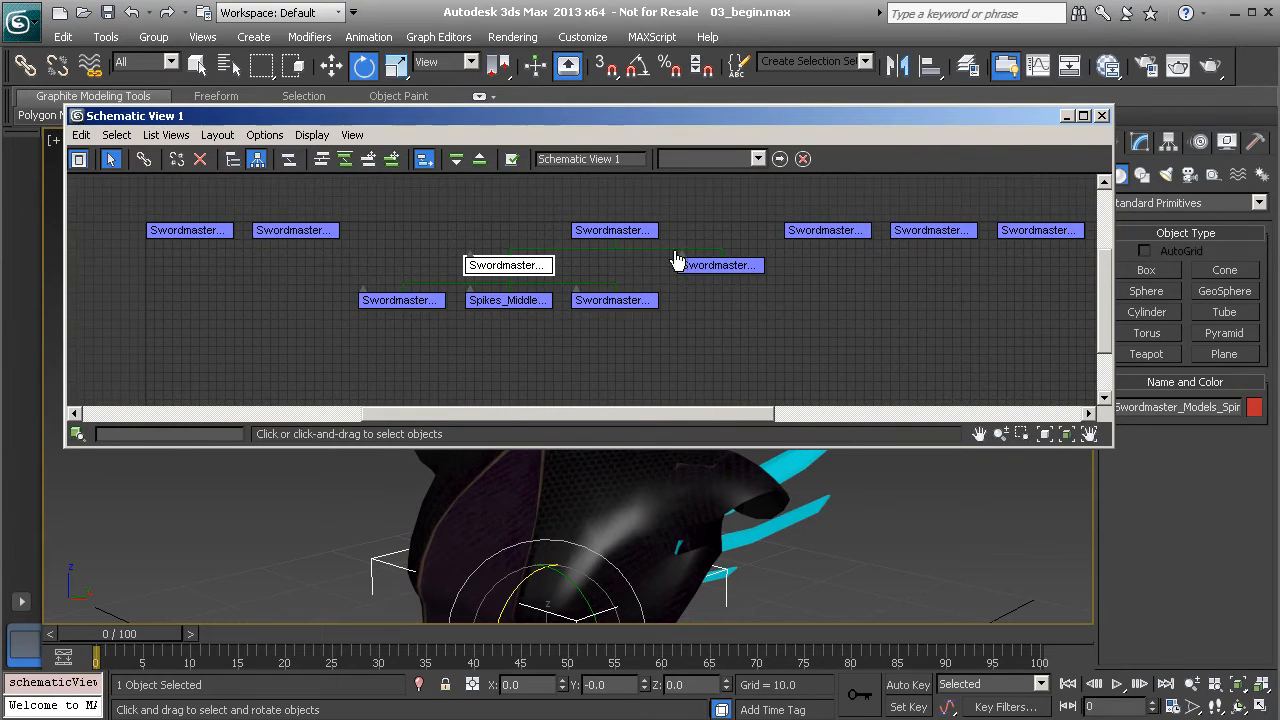
{"action": "middle_click_drag", "start_coordinate": [593, 248], "coordinate": [716, 232]}
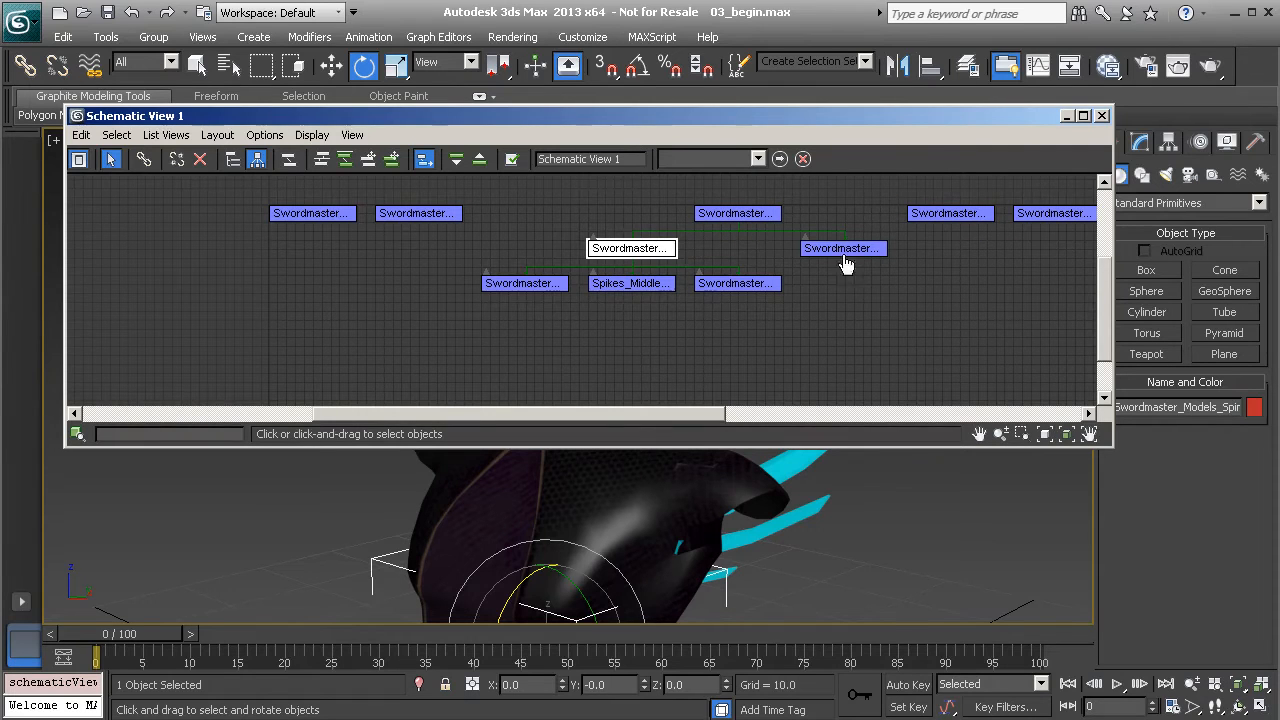
- Match schematic nodes to the bust by selecting the lower spine, middle spine and chest nodes in turn
{"action": "left_click", "coordinate": [745, 215]}
{"action": "key", "text": "z"}
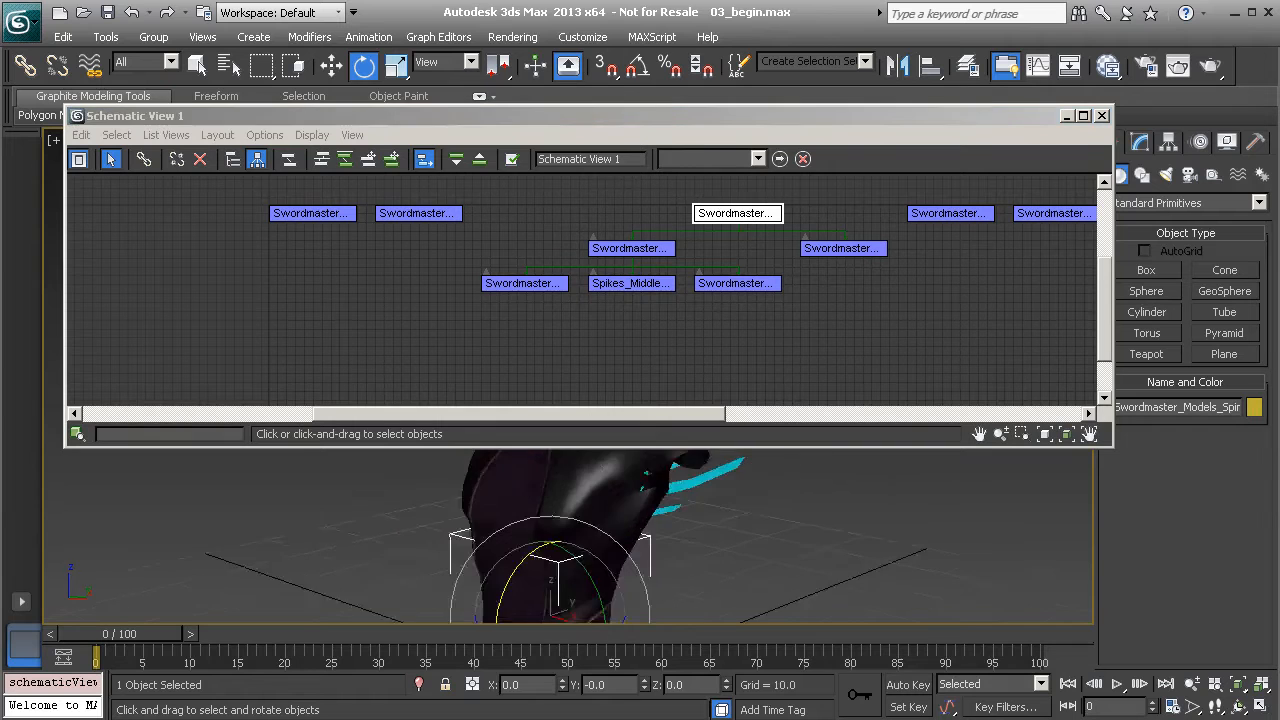
{"action": "left_click_drag", "start_coordinate": [708, 116], "coordinate": [722, 78]}
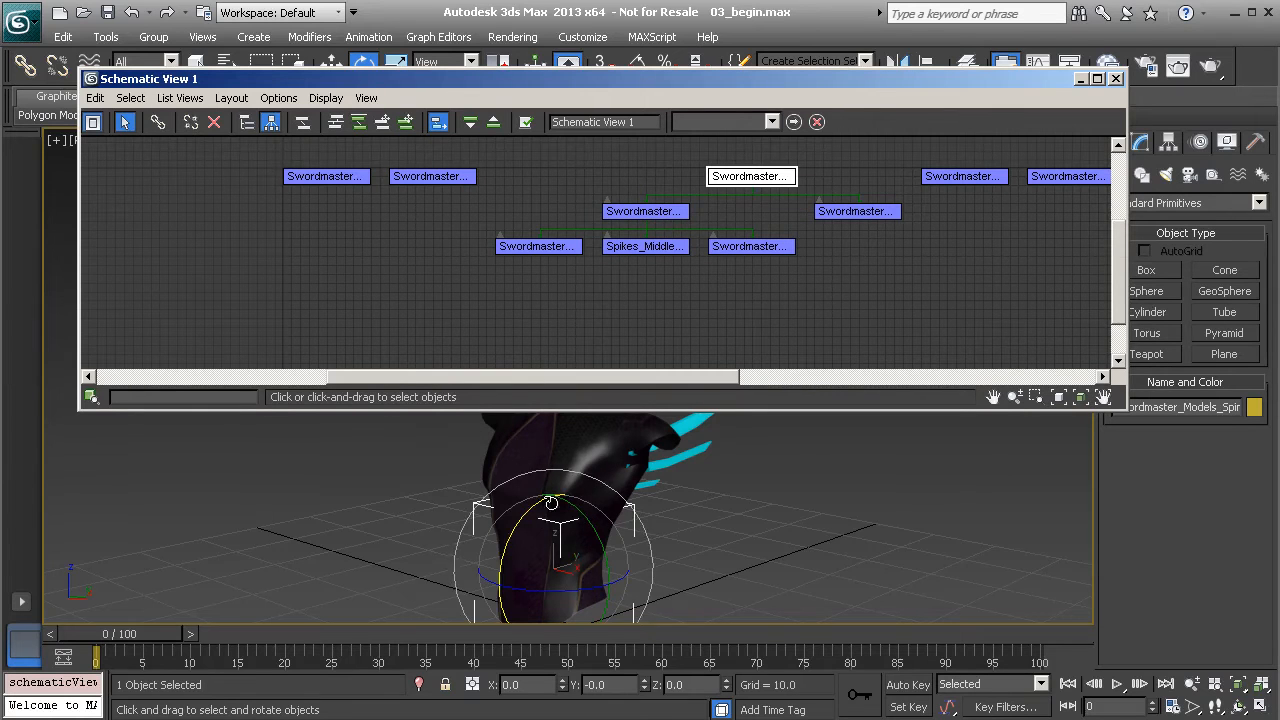
{"action": "left_click", "coordinate": [667, 215]}
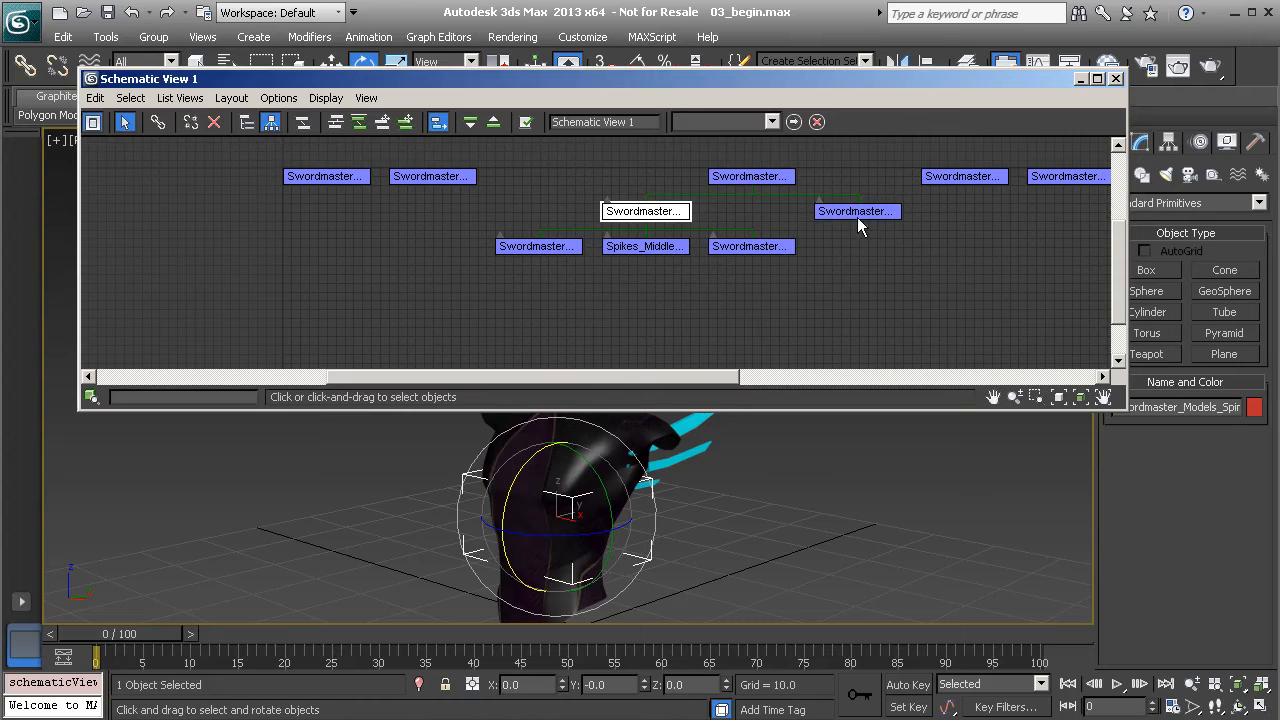
{"action": "middle_click_drag", "start_coordinate": [706, 577], "coordinate": [650, 508], "text": "alt"}
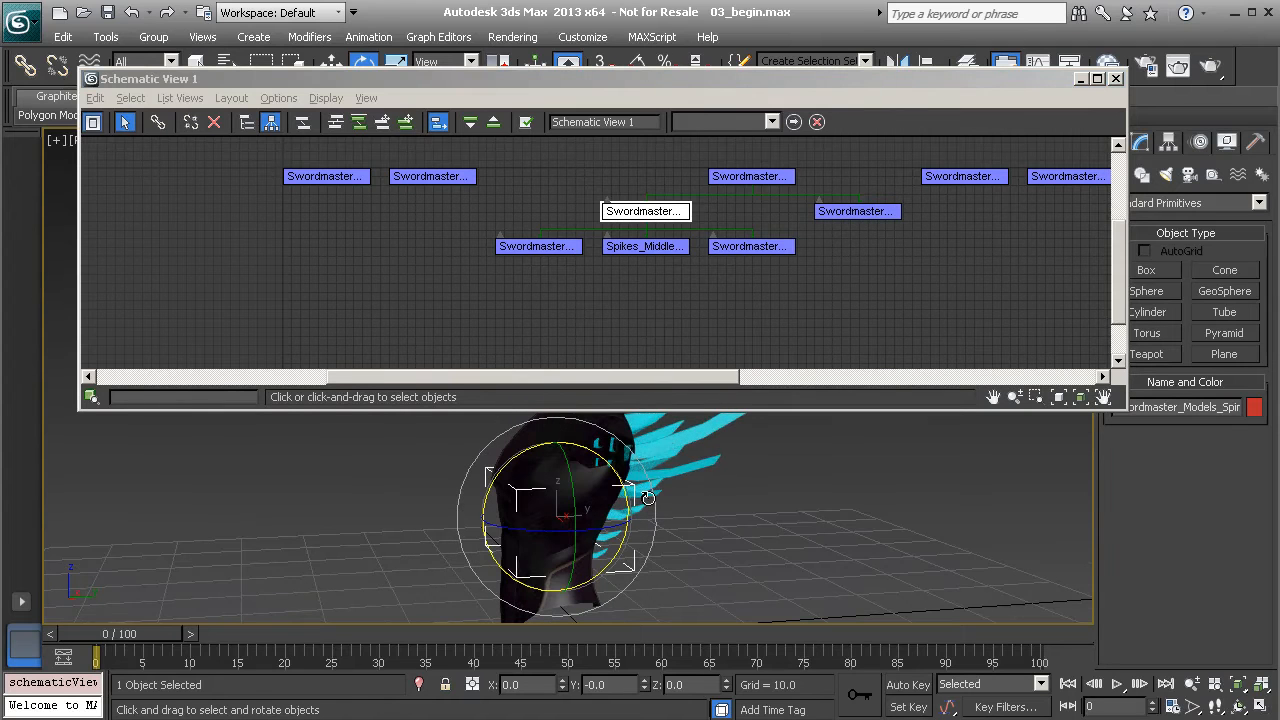
{"action": "left_click", "coordinate": [758, 183]}
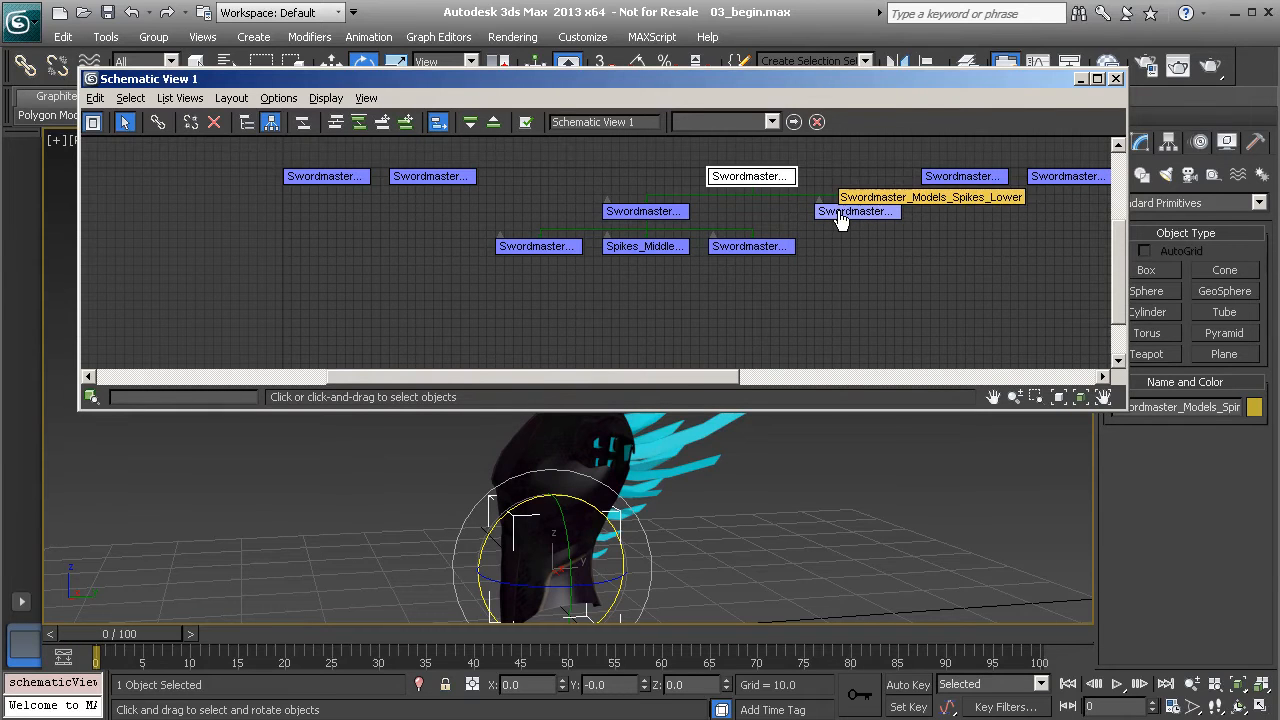
{"action": "middle_click_drag", "start_coordinate": [684, 489], "coordinate": [650, 509], "text": "alt"}
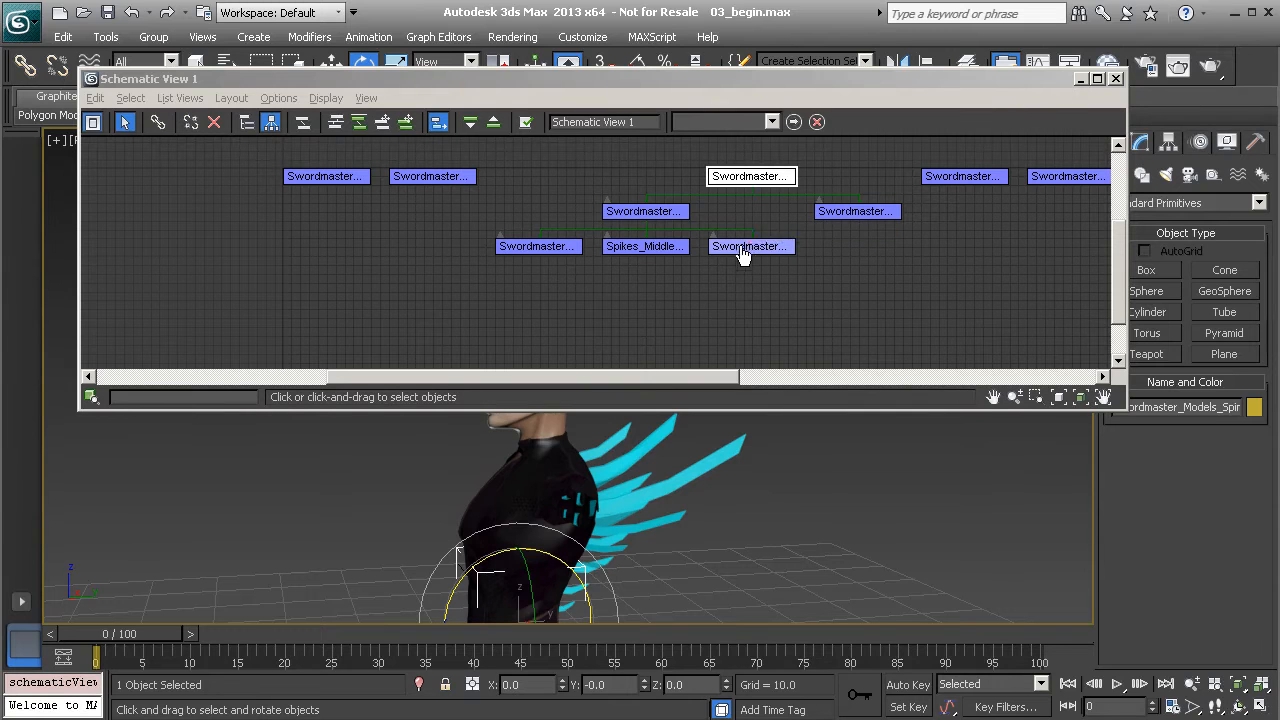
{"action": "left_click", "coordinate": [750, 247]}
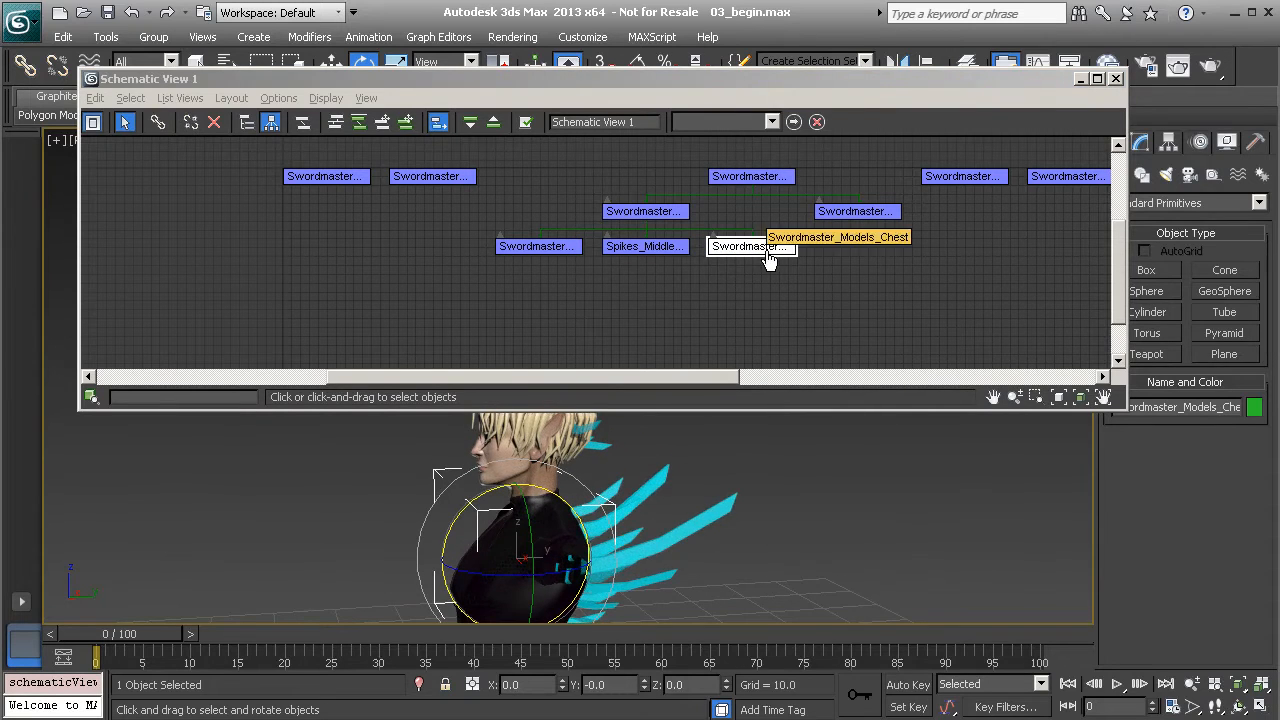
- Connect the neck node to the Swordmaster_Models_Chest node in the Schematic View, making the chest its parent
{"action": "middle_click_drag", "start_coordinate": [831, 272], "coordinate": [593, 290]}
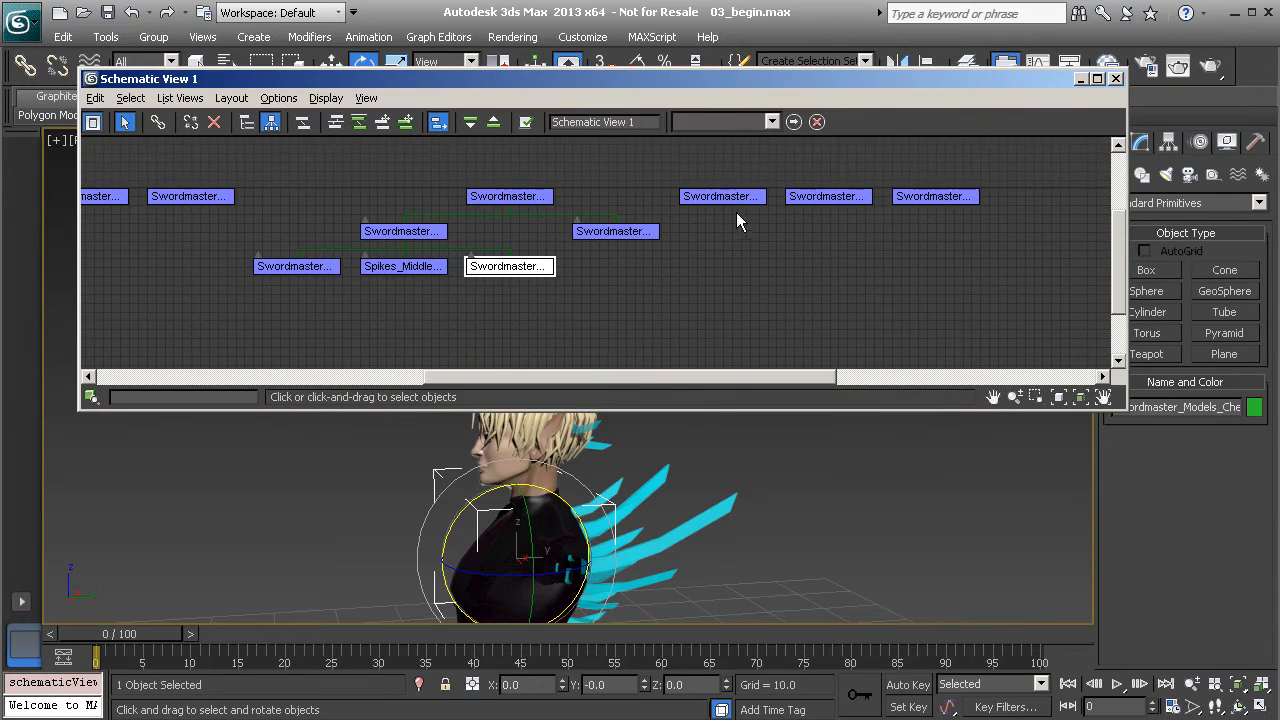
{"action": "left_click", "coordinate": [735, 204]}
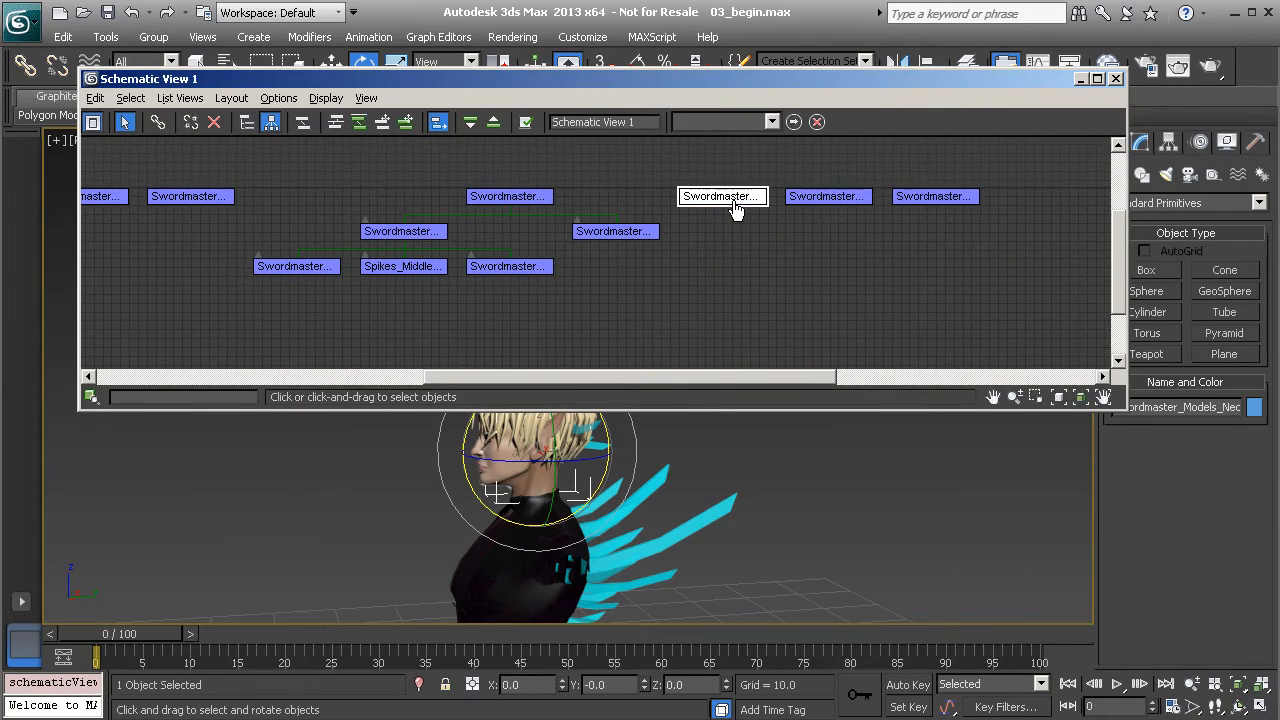
{"action": "left_click", "coordinate": [826, 196]}
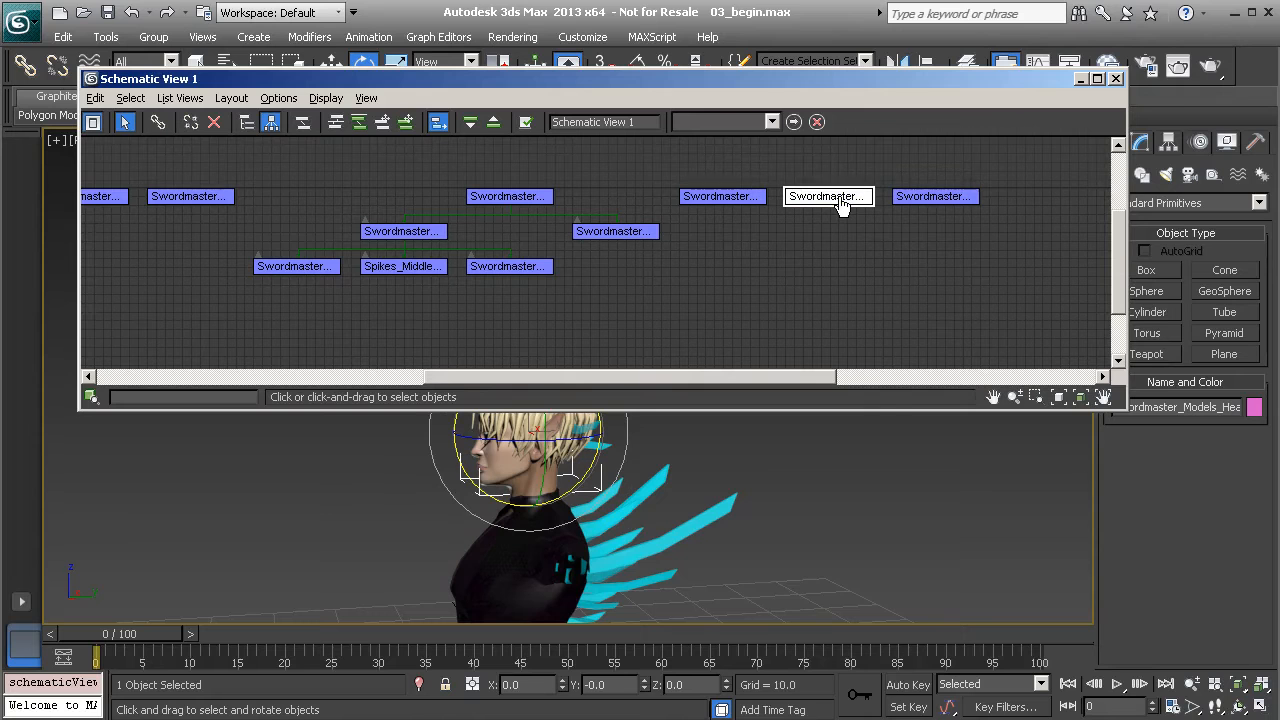
{"action": "left_click", "coordinate": [728, 200]}
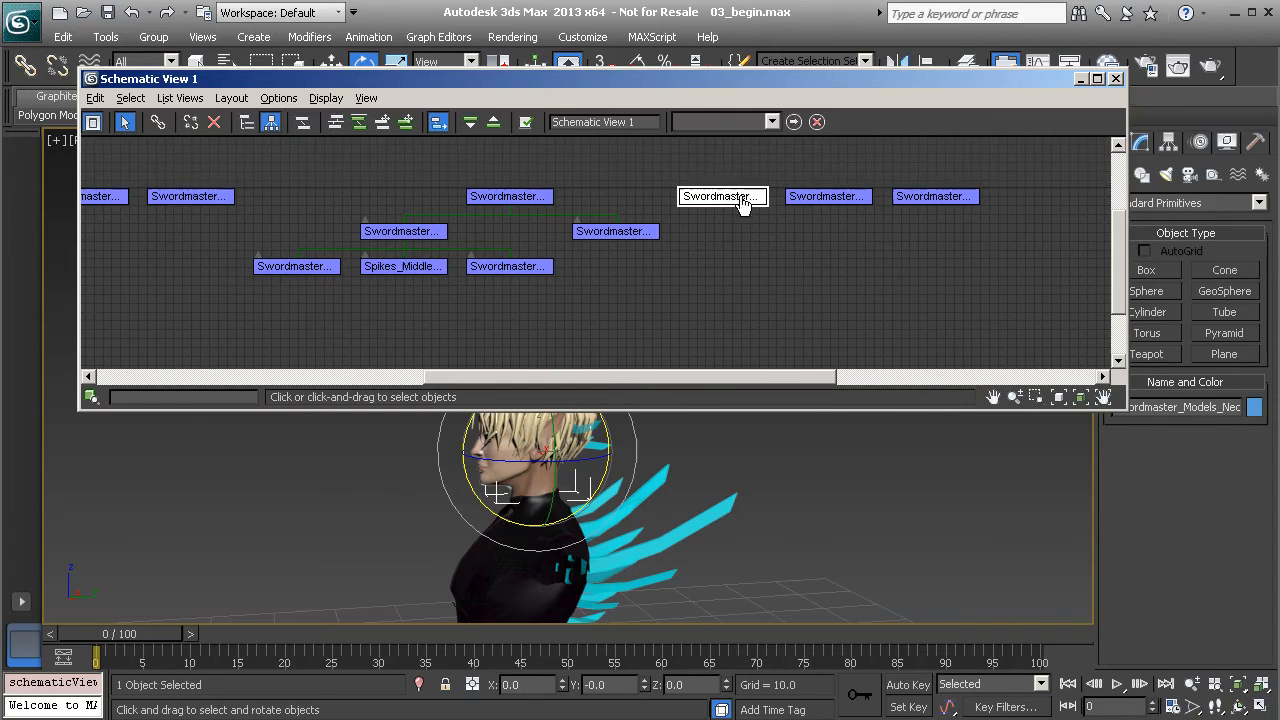
{"action": "left_click", "coordinate": [158, 124]}
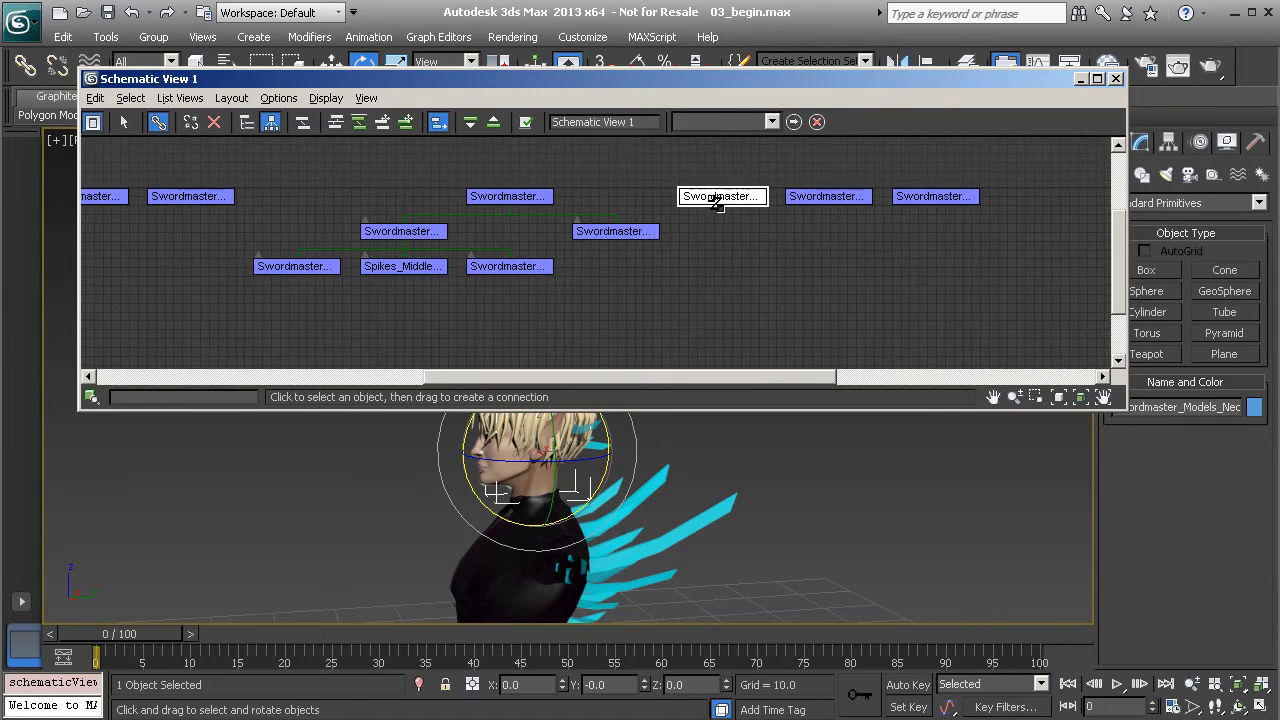
{"action": "left_click_drag", "start_coordinate": [723, 302], "coordinate": [591, 294]}
{"action": "left_click_drag", "start_coordinate": [521, 268], "coordinate": [522, 267]}
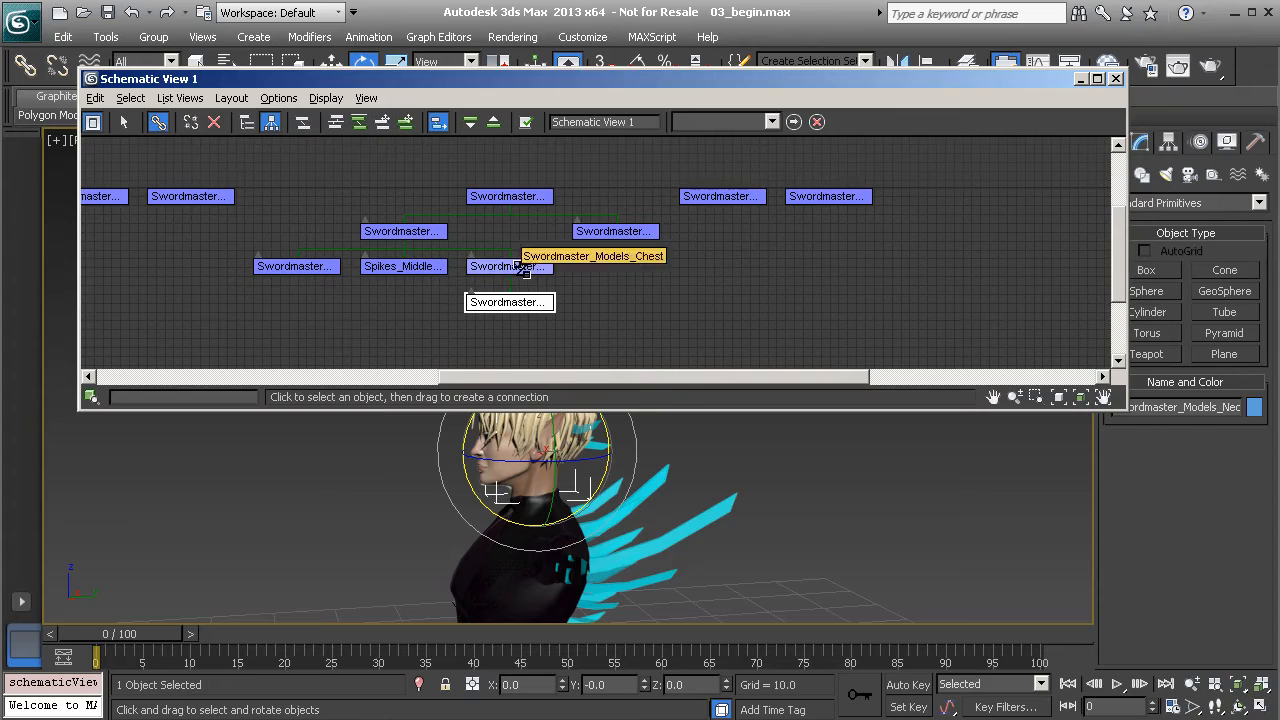
{"action": "left_click", "coordinate": [519, 265]}
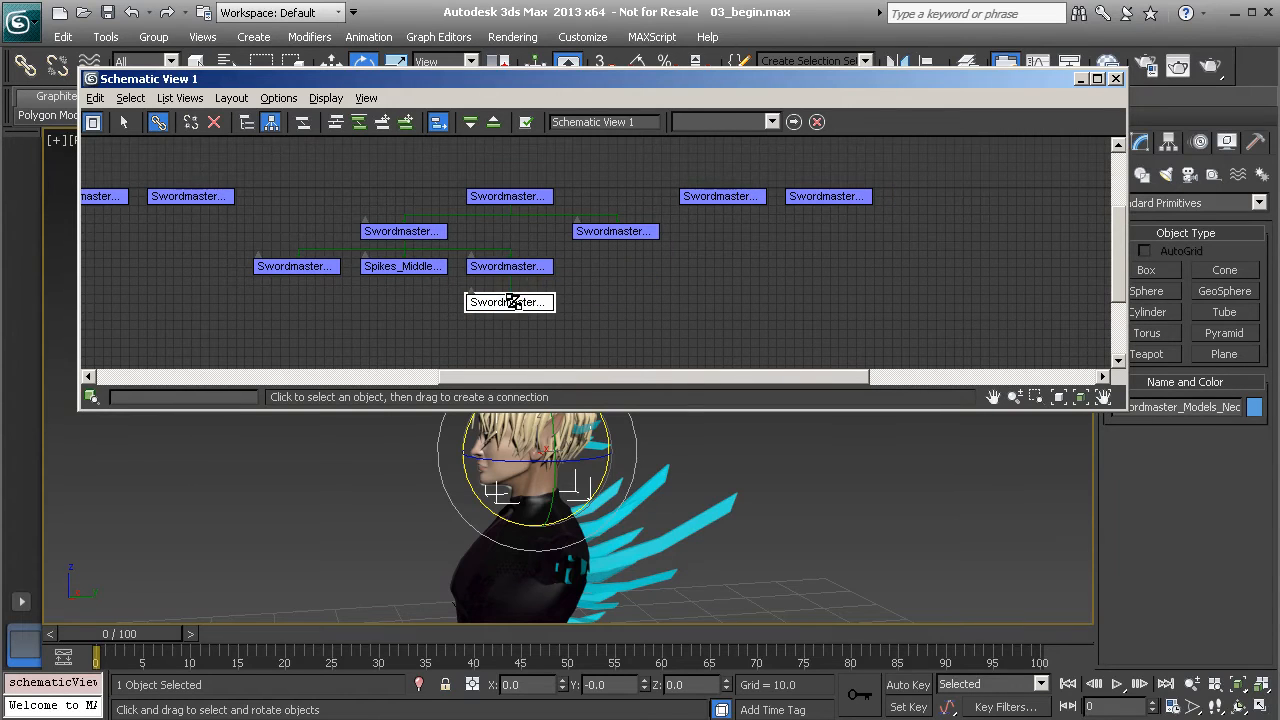
- Connect the head node to the neck node as its child, and minimize the Schematic View
{"action": "left_click", "coordinate": [730, 197]}
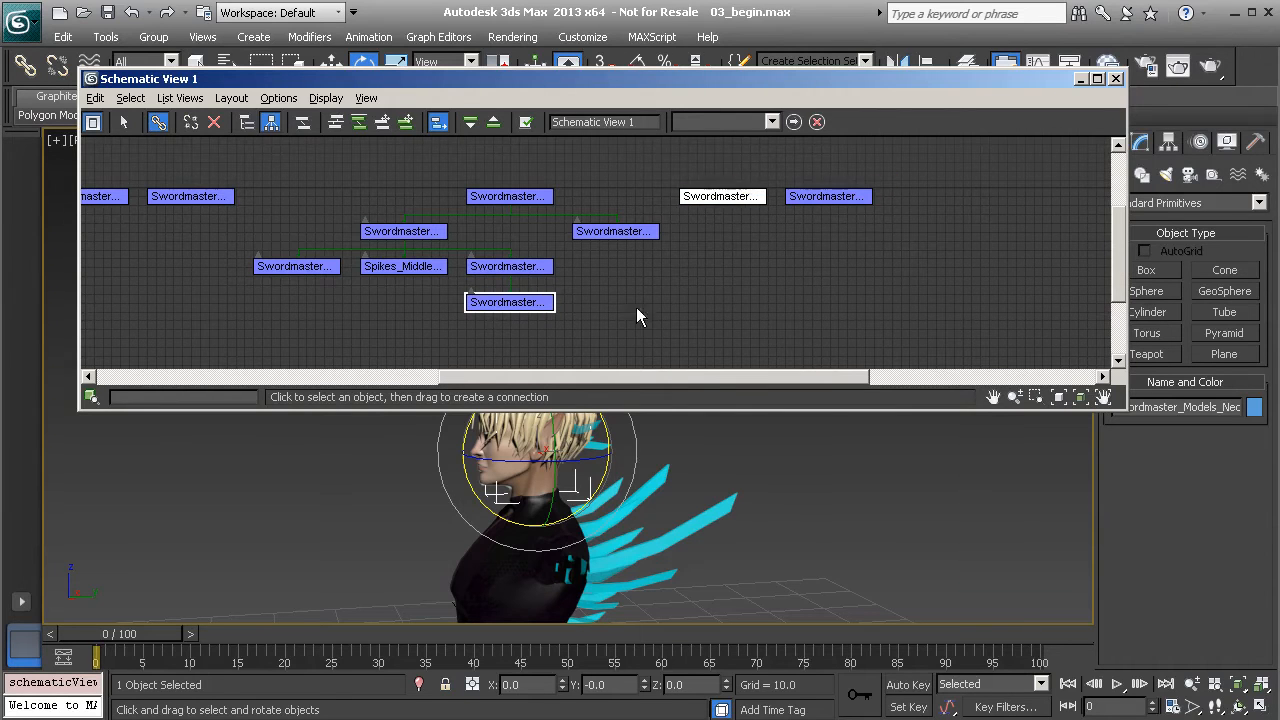
{"action": "left_click_drag", "start_coordinate": [722, 207], "coordinate": [737, 219]}
{"action": "left_click_drag", "start_coordinate": [521, 317], "coordinate": [517, 306]}
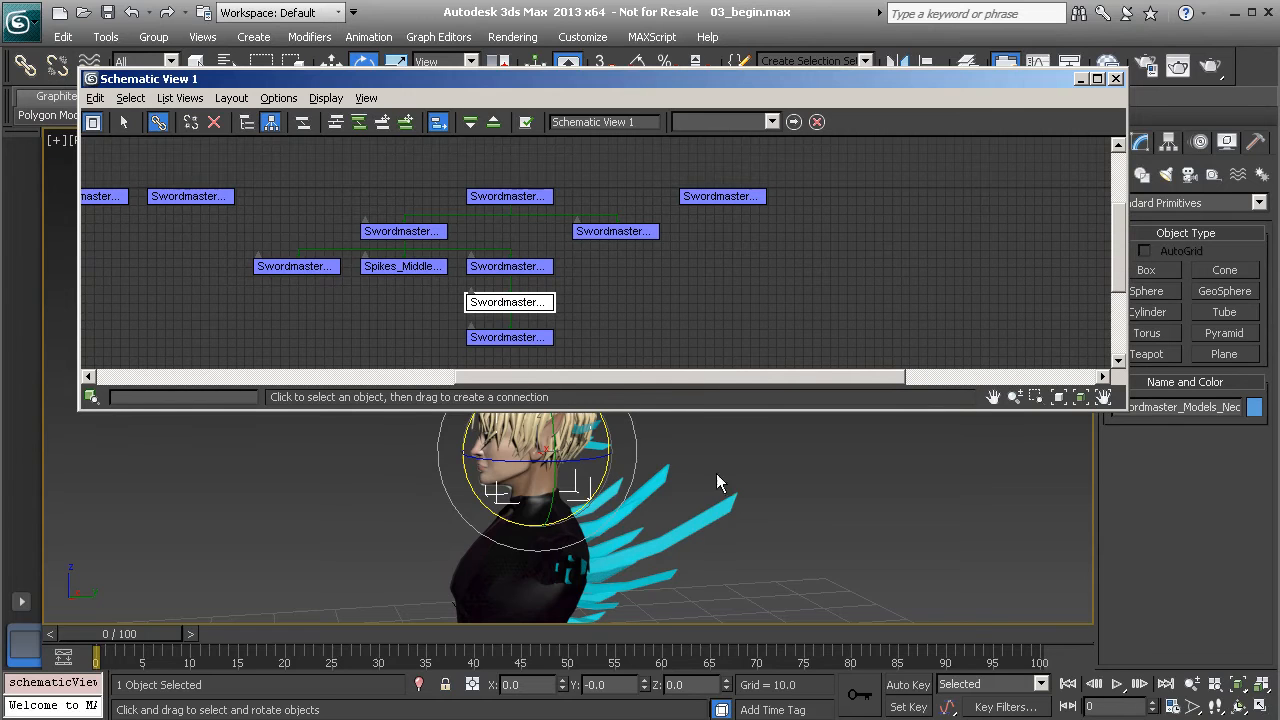
{"action": "middle_click_drag", "start_coordinate": [774, 498], "coordinate": [768, 488]}
{"action": "key", "text": "q"}
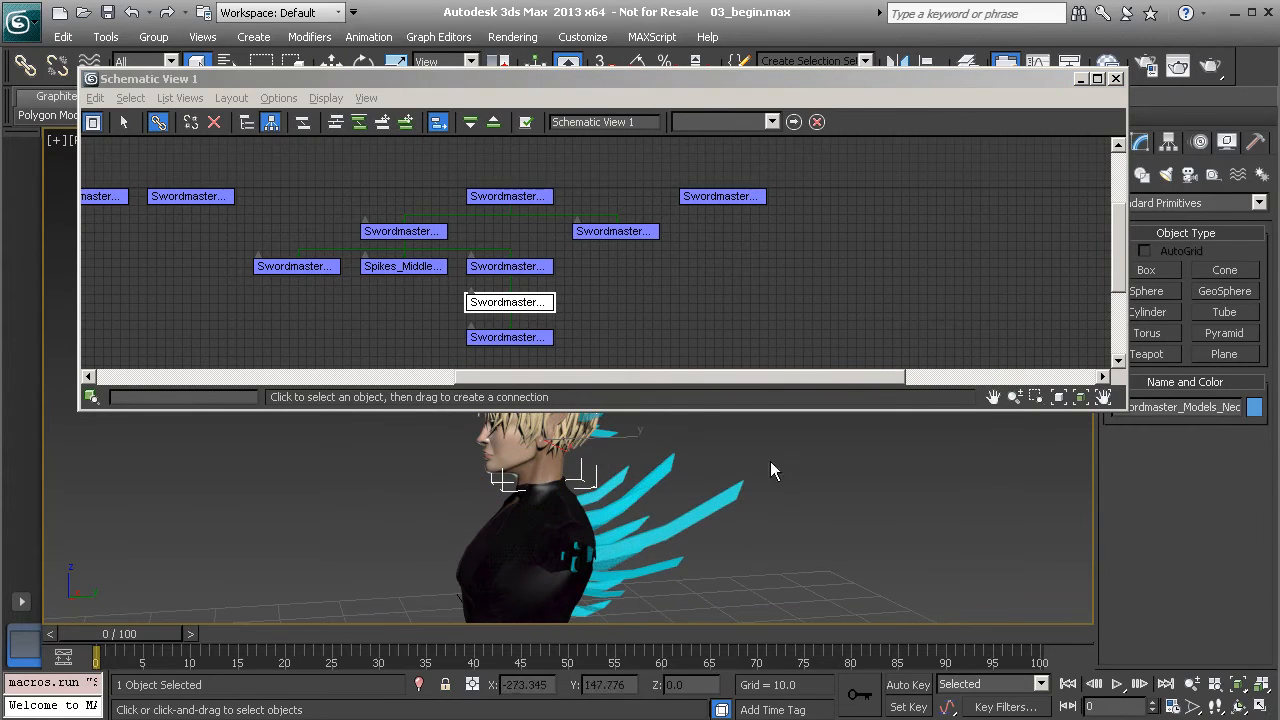
{"action": "left_click", "coordinate": [1082, 81]}
- Test the links above the chest by rotating the chest, then undo the rotation
{"action": "middle_click_drag", "start_coordinate": [572, 512], "coordinate": [571, 409], "text": "alt"}
{"action": "scroll", "coordinate": [601, 516], "scroll_direction": "up", "scroll_amount": 3}
{"action": "left_click", "coordinate": [493, 459]}
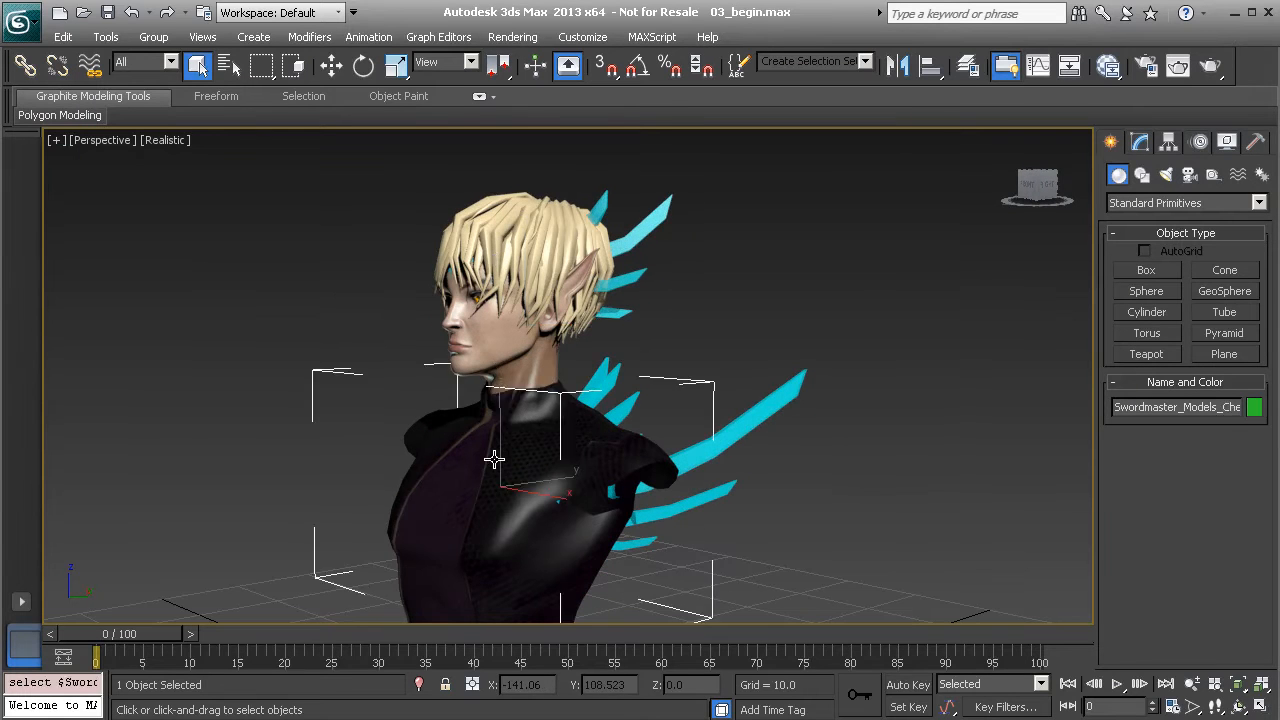
{"action": "key", "text": "e"}
{"action": "left_click_drag", "start_coordinate": [507, 455], "coordinate": [519, 502]}
{"action": "key", "text": "ctrl+z"}
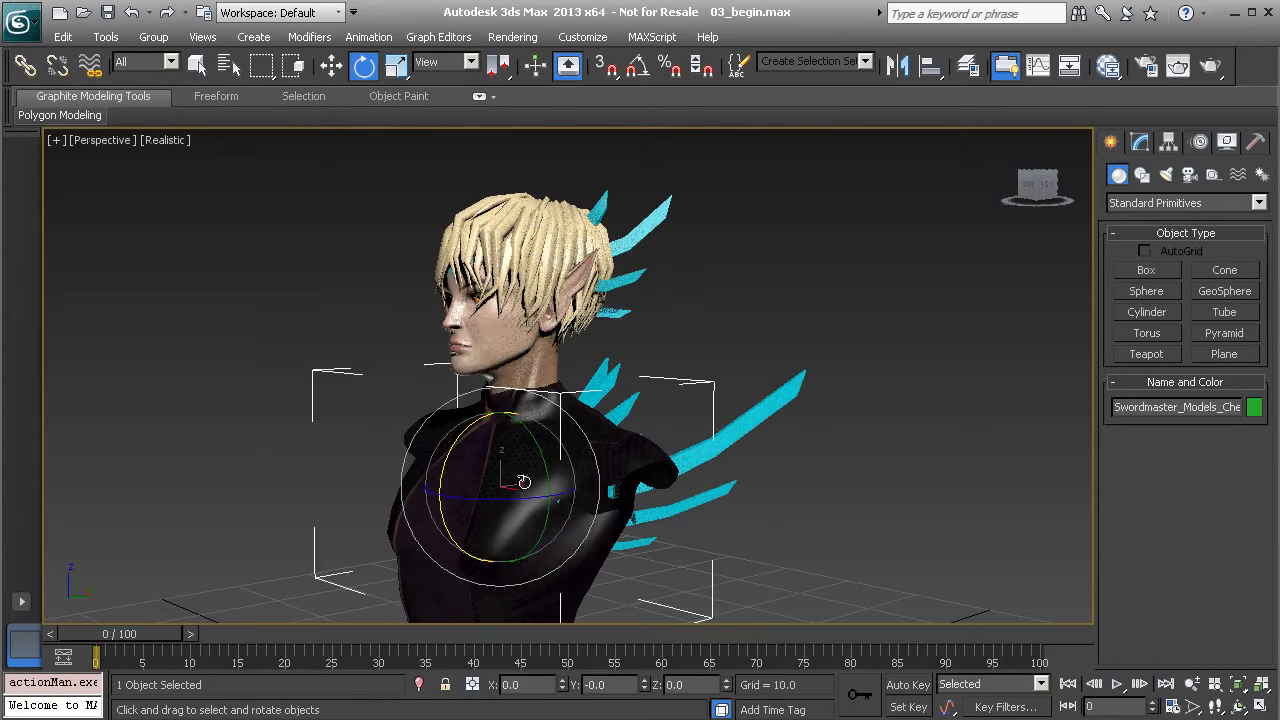
- Test the head link by rotating the neck, then undo the rotation
{"action": "left_click", "coordinate": [538, 371]}
{"action": "left_click_drag", "start_coordinate": [537, 383], "coordinate": [551, 341]}
{"action": "key", "text": "ctrl+z"}
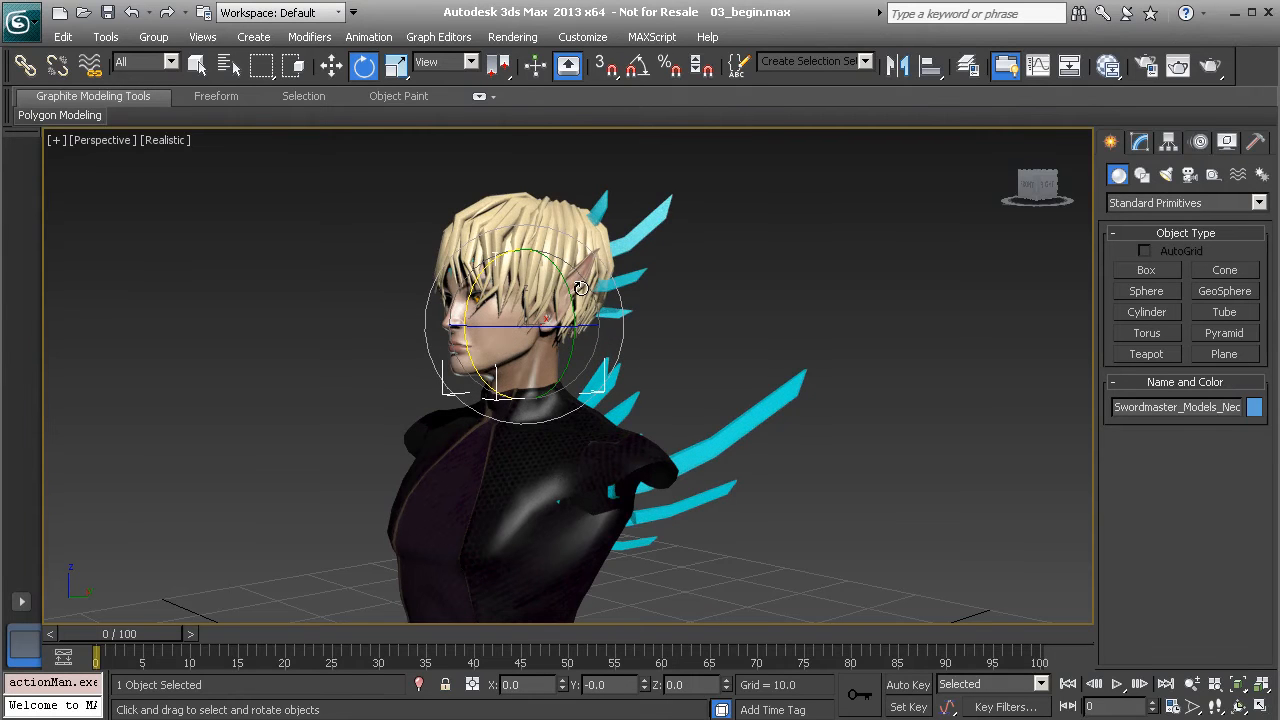
- Bring back the Schematic View and move its window clear of the character's head in the viewport
{"action": "key", "text": "alt+Tab"}
{"action": "middle_click_drag", "start_coordinate": [623, 280], "coordinate": [681, 288]}
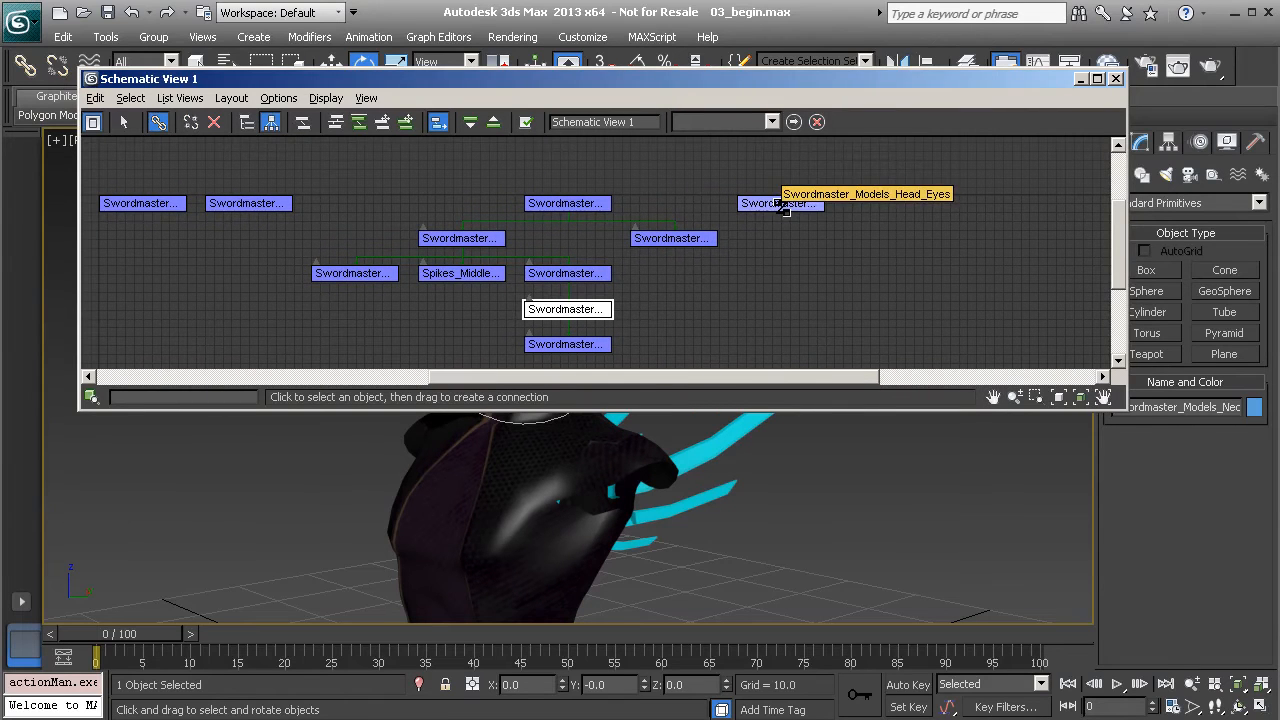
{"action": "left_click", "coordinate": [781, 204]}
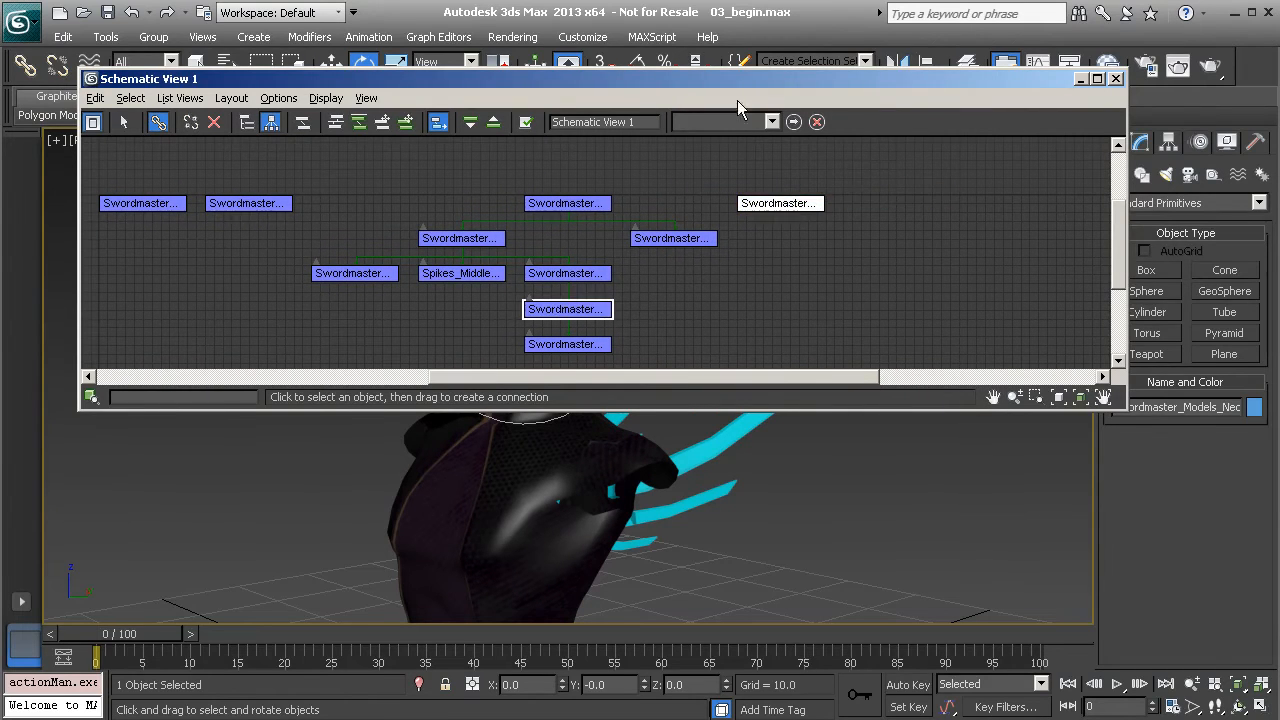
{"action": "left_click_drag", "start_coordinate": [760, 80], "coordinate": [751, 359]}
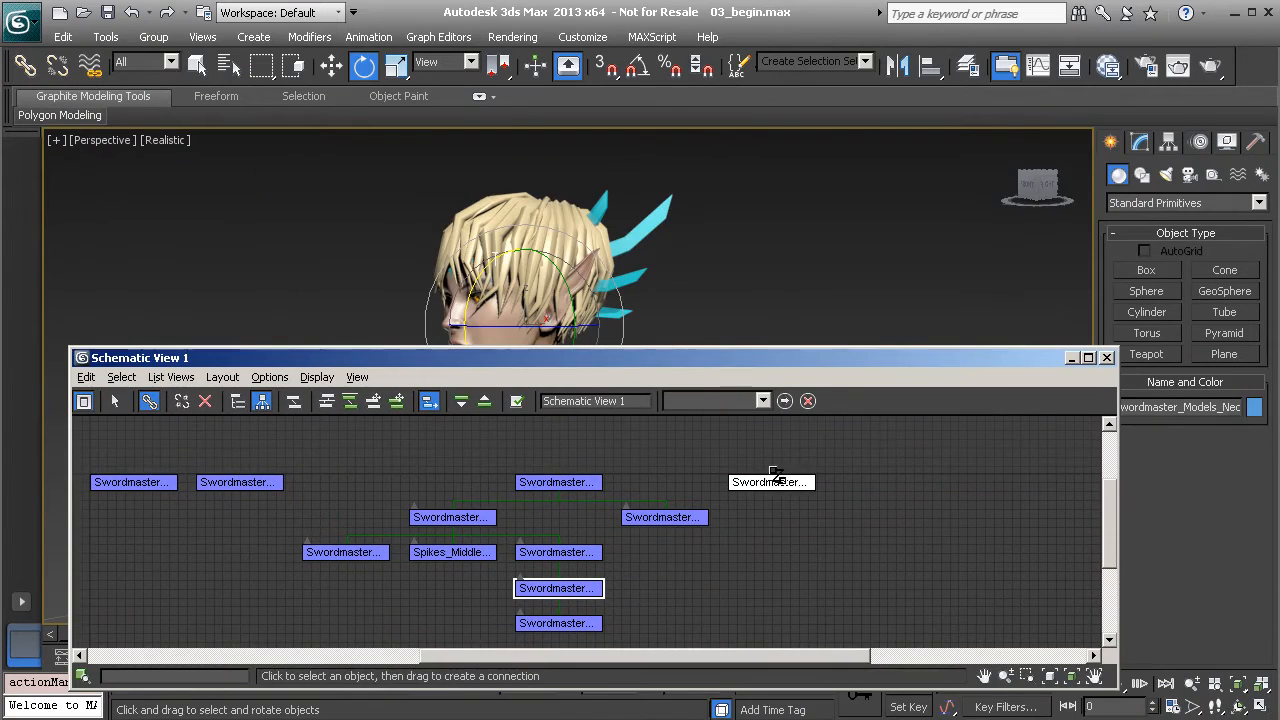
- Select the unlinked hair and Swordmaster_Models_Head_Eyes nodes in the Schematic View to identify their matching parts in the viewport
{"action": "left_click", "coordinate": [240, 482]}
{"action": "left_click", "coordinate": [148, 487]}
{"action": "left_click", "coordinate": [257, 487]}
{"action": "middle_click_drag", "start_coordinate": [620, 243], "coordinate": [562, 246]}
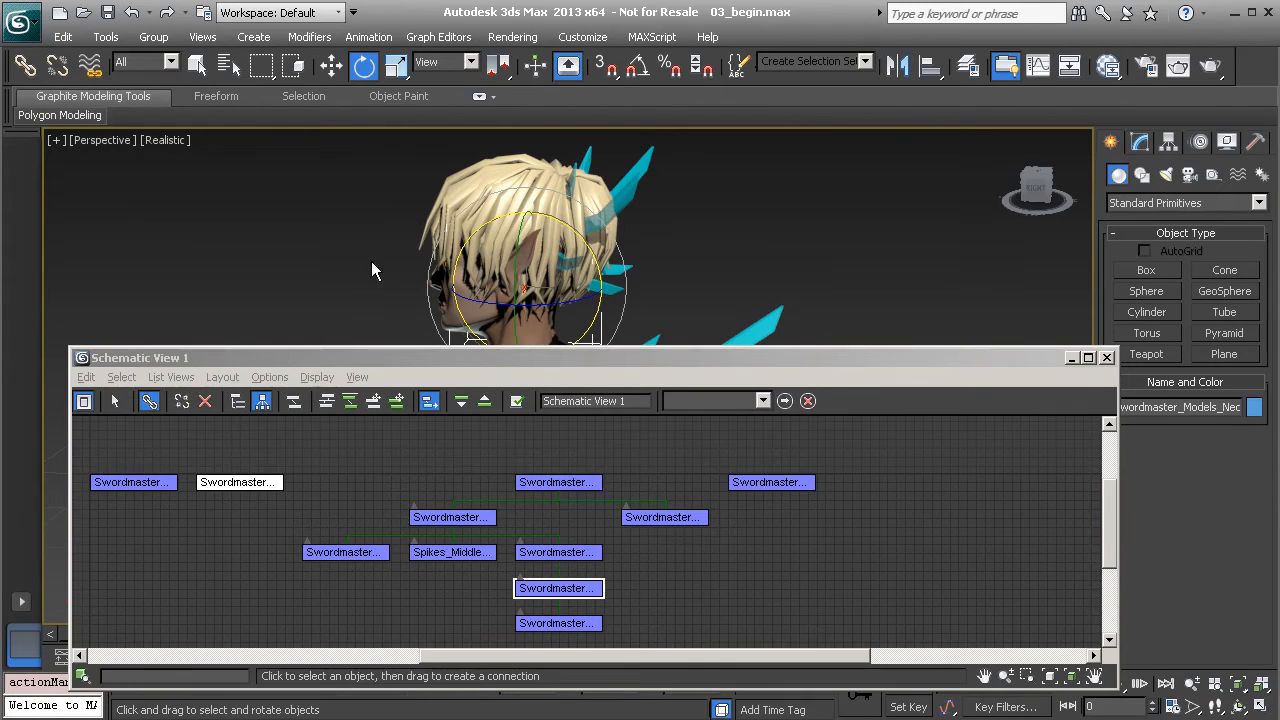
{"action": "left_click", "coordinate": [116, 403]}
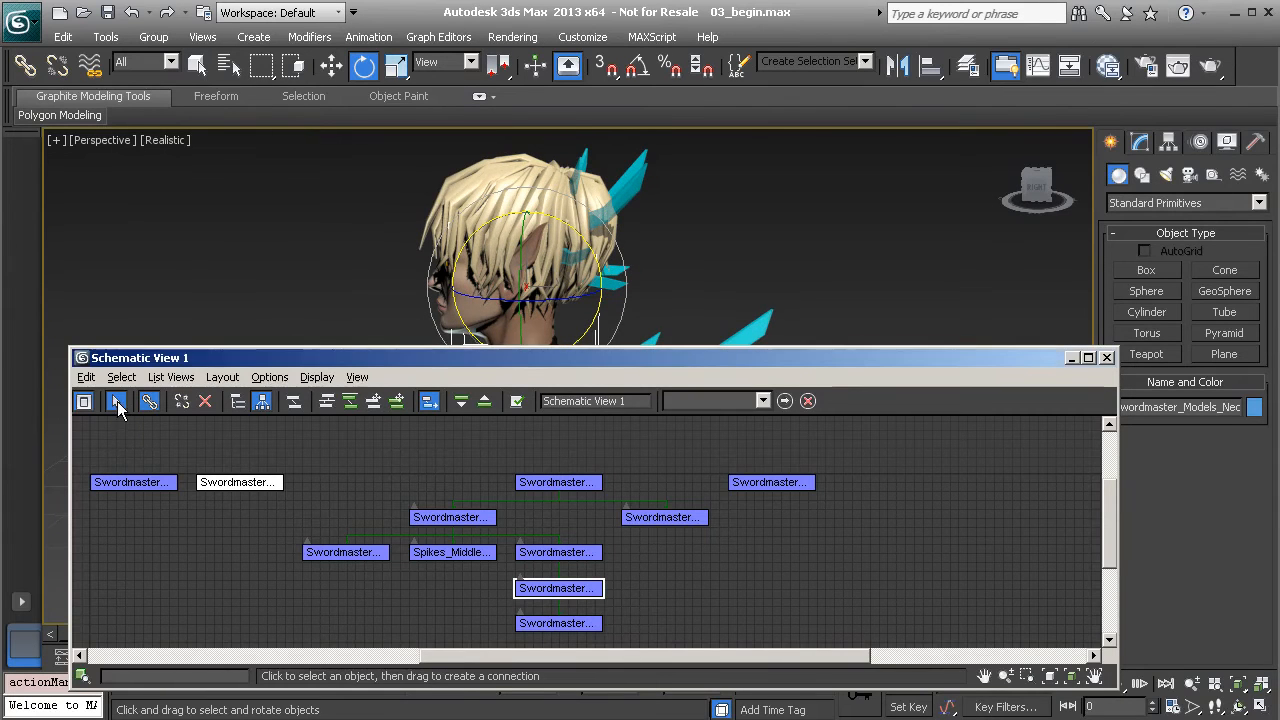
{"action": "left_click", "coordinate": [145, 484]}
{"action": "left_click", "coordinate": [228, 484]}
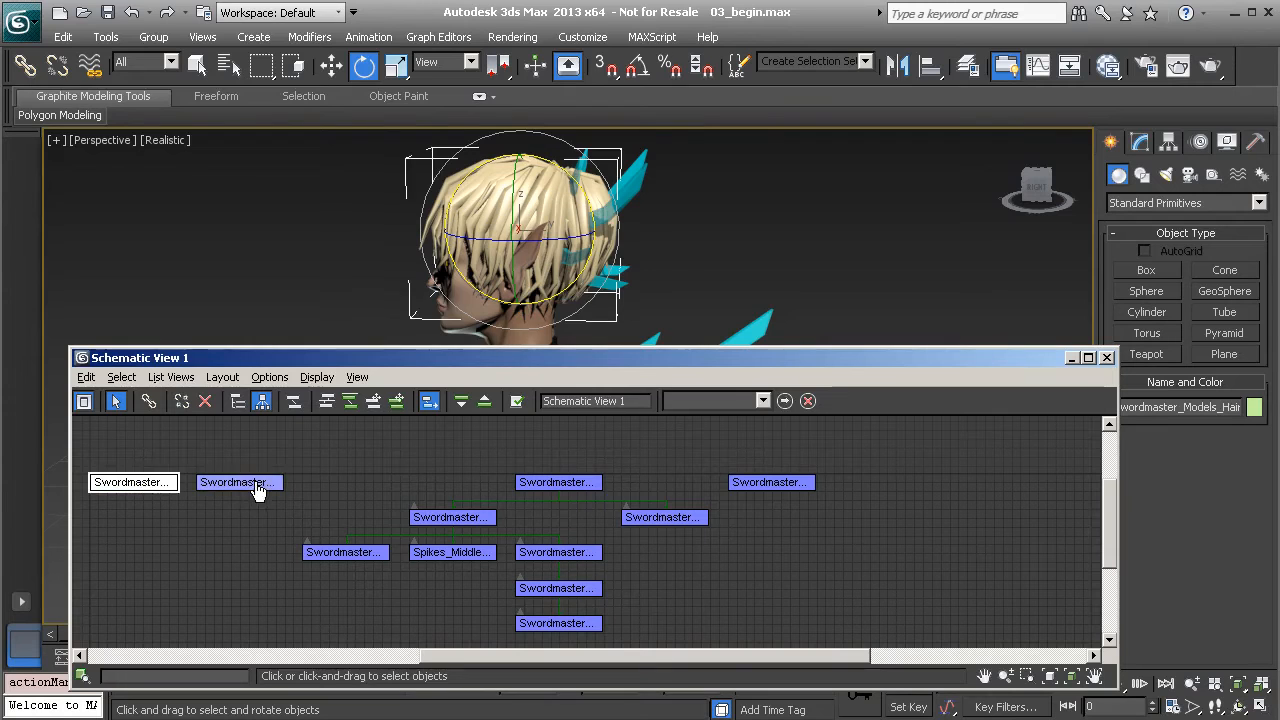
{"action": "left_click", "coordinate": [788, 485]}
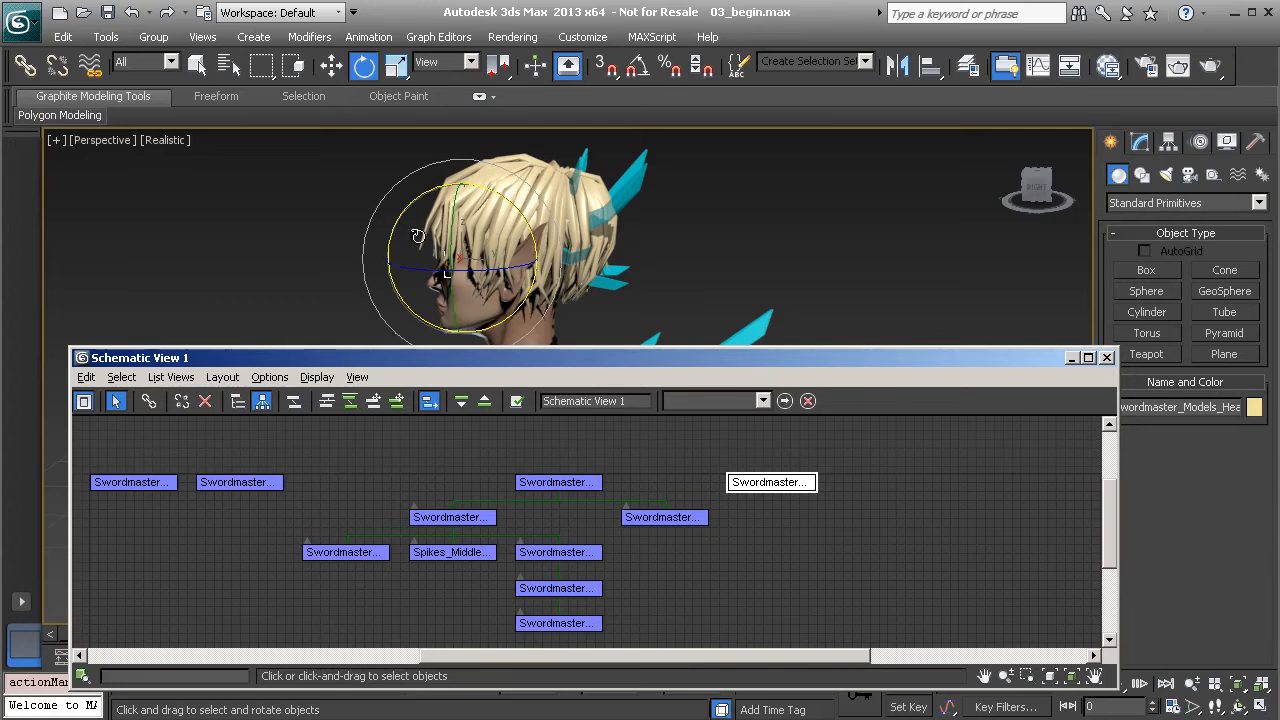
- Connect the Swordmaster_Models_Spikes_Head node to the Swordmaster_Models_Head node, making the head its parent
{"action": "left_click", "coordinate": [149, 401]}
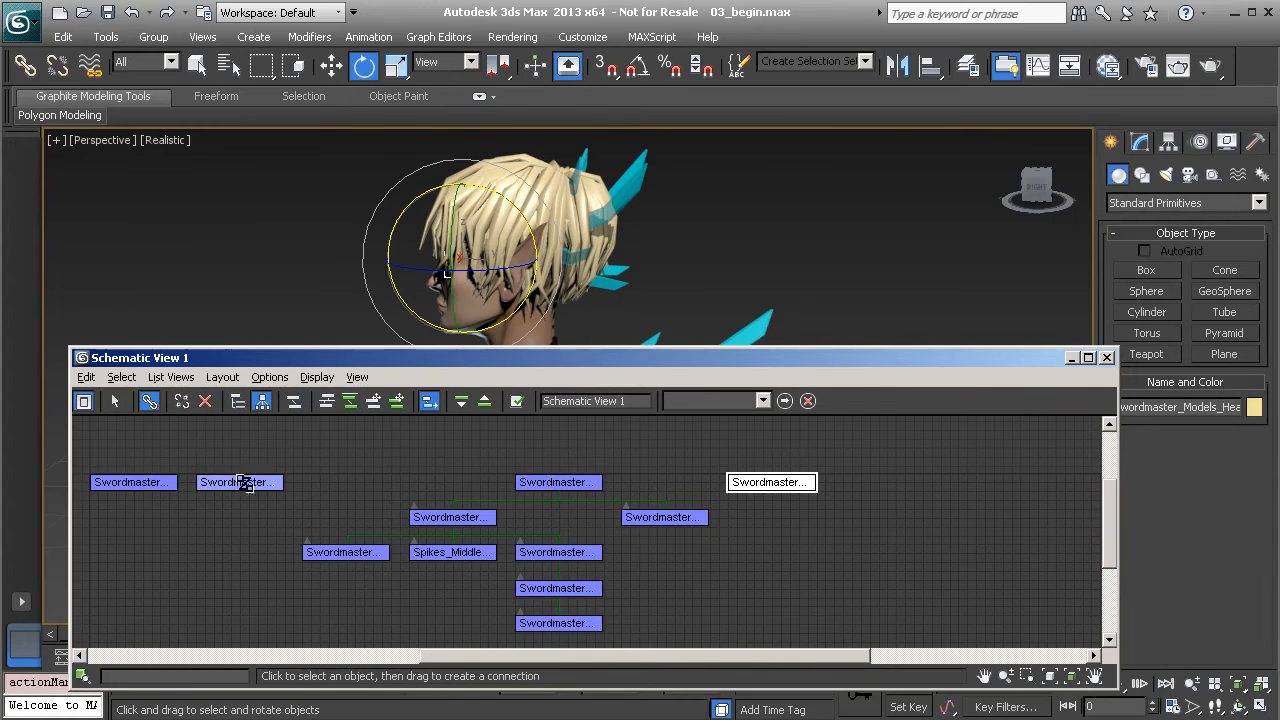
{"action": "left_click_drag", "start_coordinate": [210, 485], "coordinate": [125, 482]}
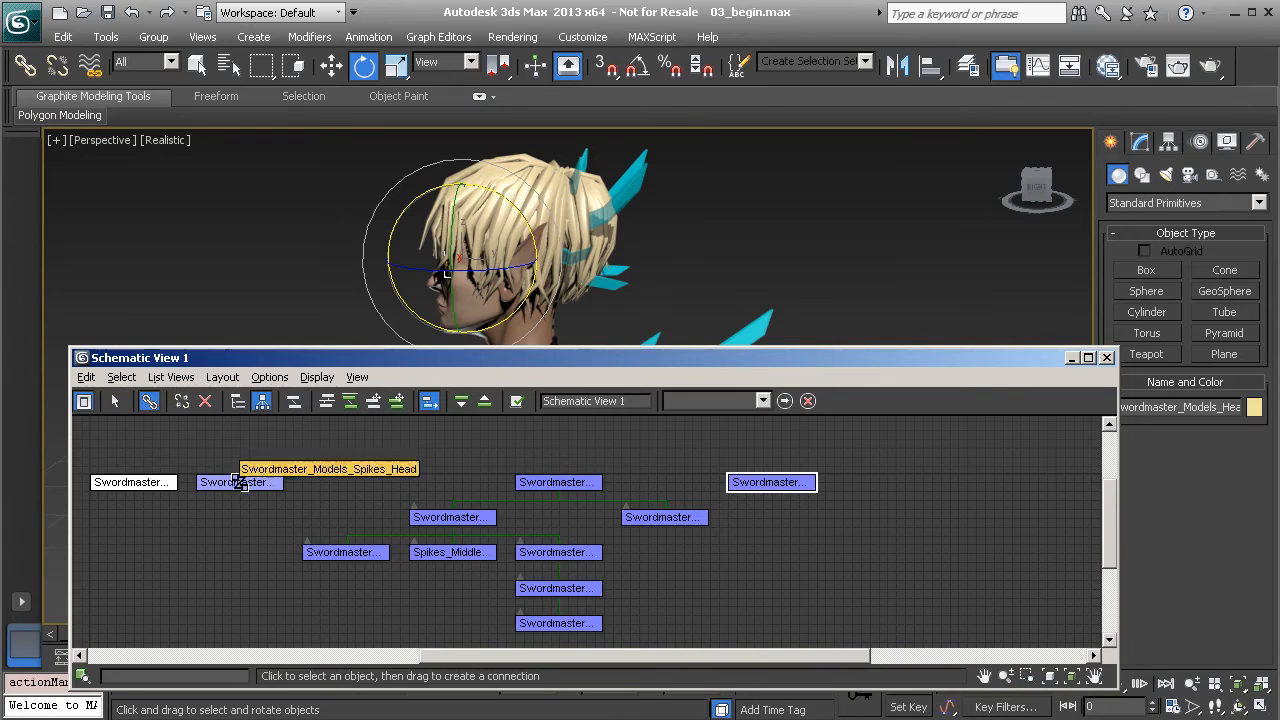
{"action": "left_click", "coordinate": [117, 401]}
{"action": "left_click", "coordinate": [258, 486]}
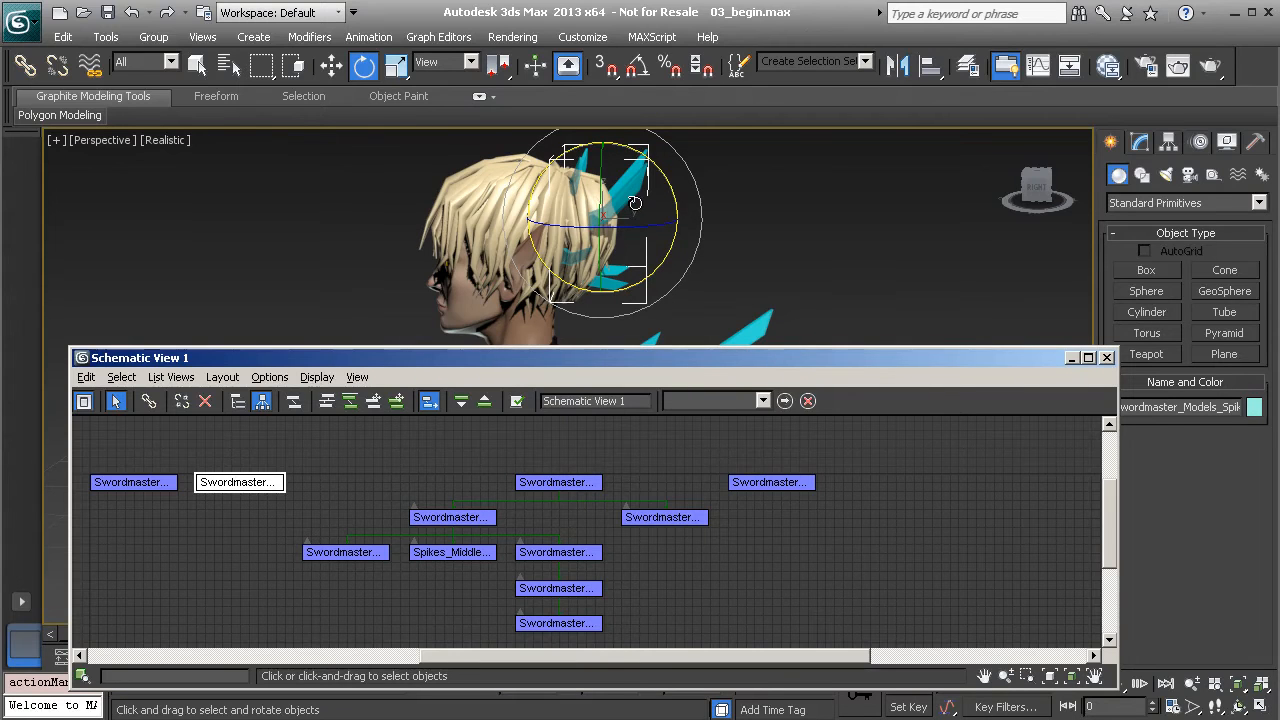
{"action": "left_click_drag", "start_coordinate": [620, 203], "coordinate": [600, 186]}
{"action": "scroll", "coordinate": [658, 462], "scroll_direction": "down", "scroll_amount": 2}
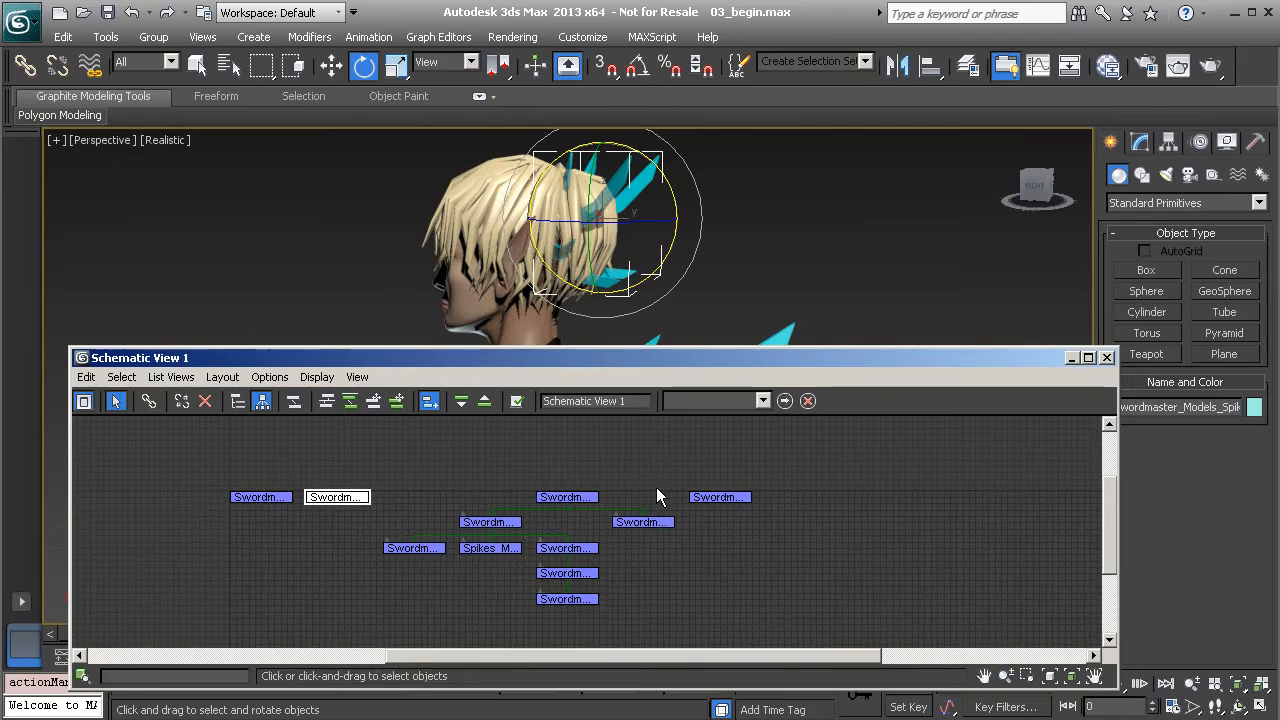
{"action": "left_click", "coordinate": [149, 401]}
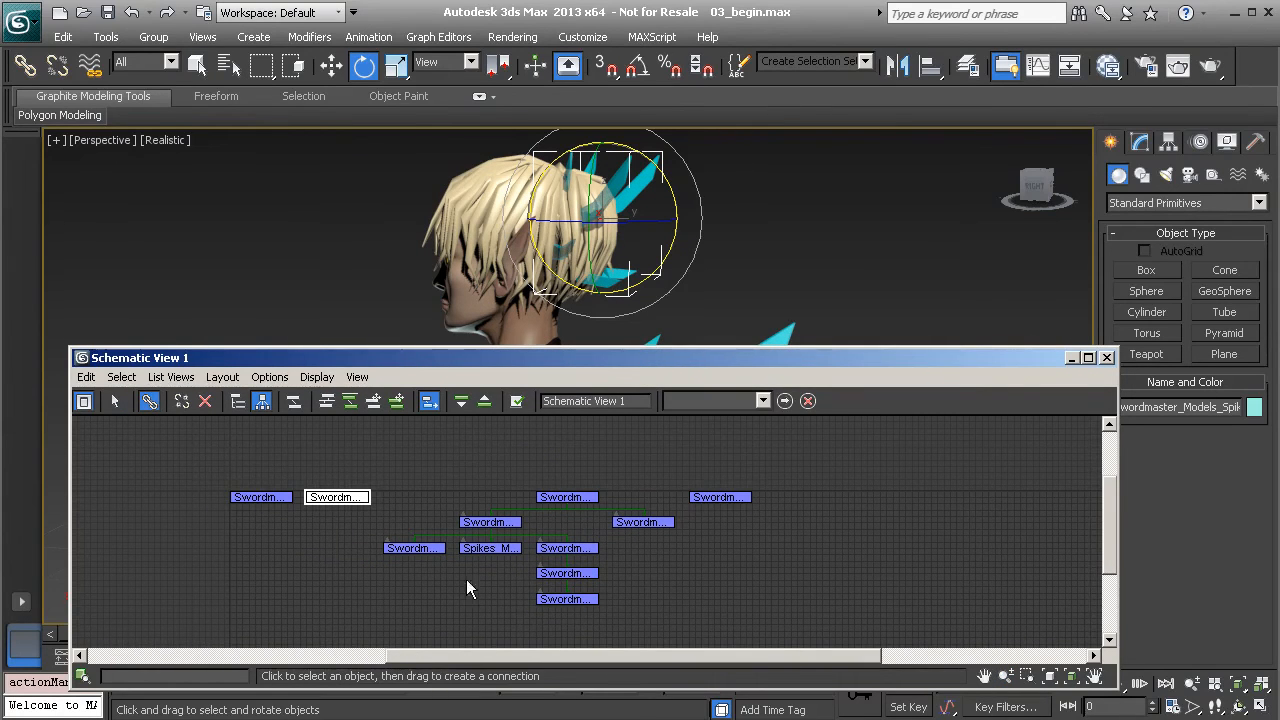
{"action": "left_click_drag", "start_coordinate": [350, 500], "coordinate": [556, 600]}
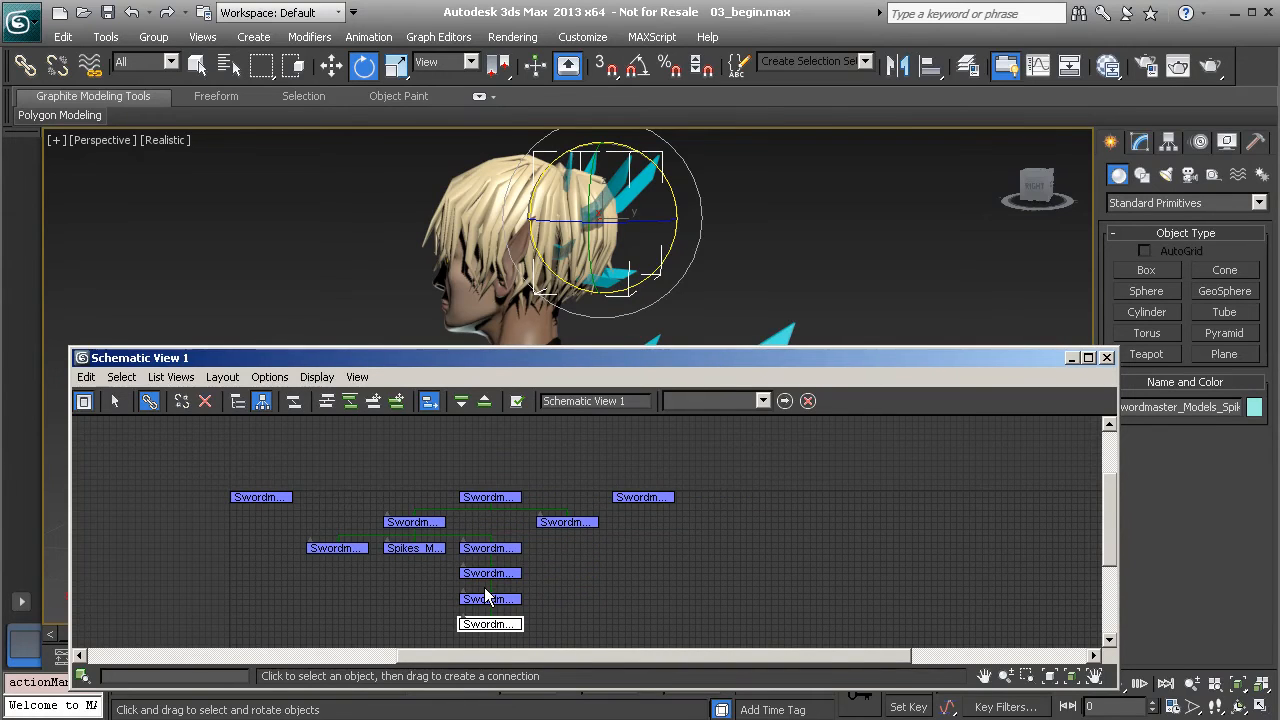
- Connect the hair node to the Swordmaster_Models_Head node as a child of the head
{"action": "left_click", "coordinate": [115, 400]}
{"action": "left_click", "coordinate": [268, 499]}
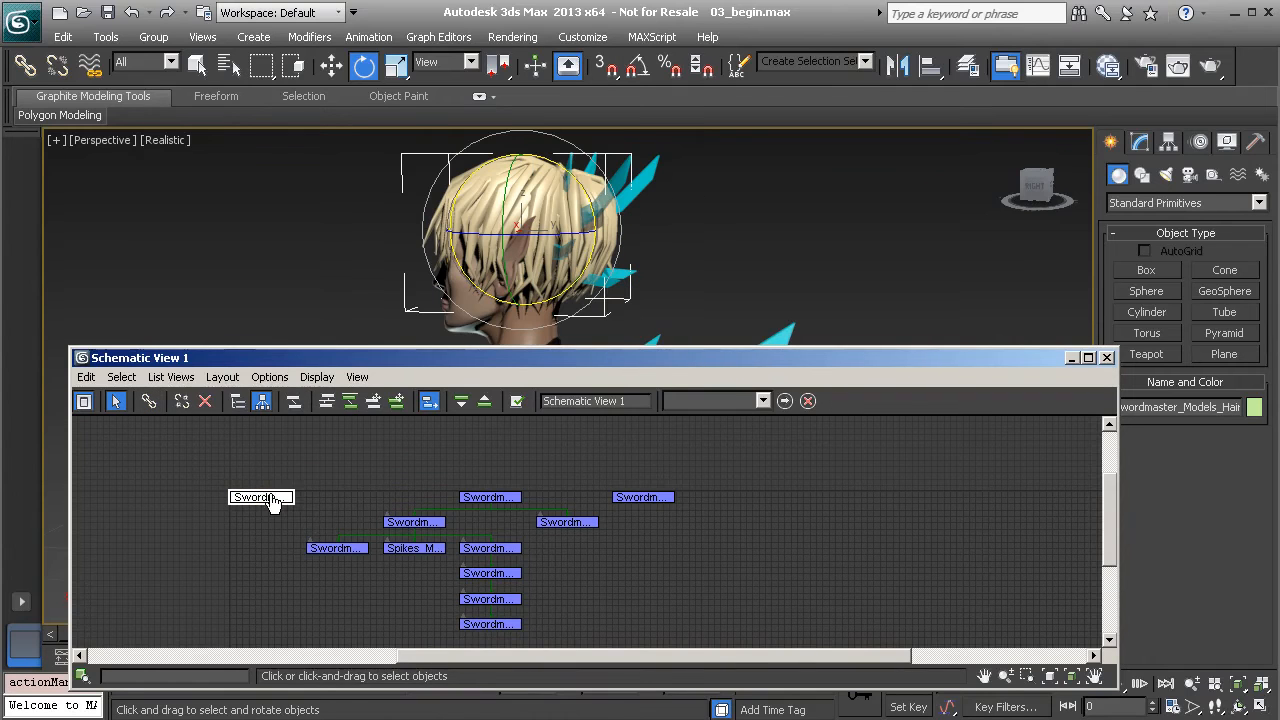
{"action": "left_click_drag", "start_coordinate": [520, 158], "coordinate": [563, 188]}
{"action": "key", "text": "ctrl+z"}
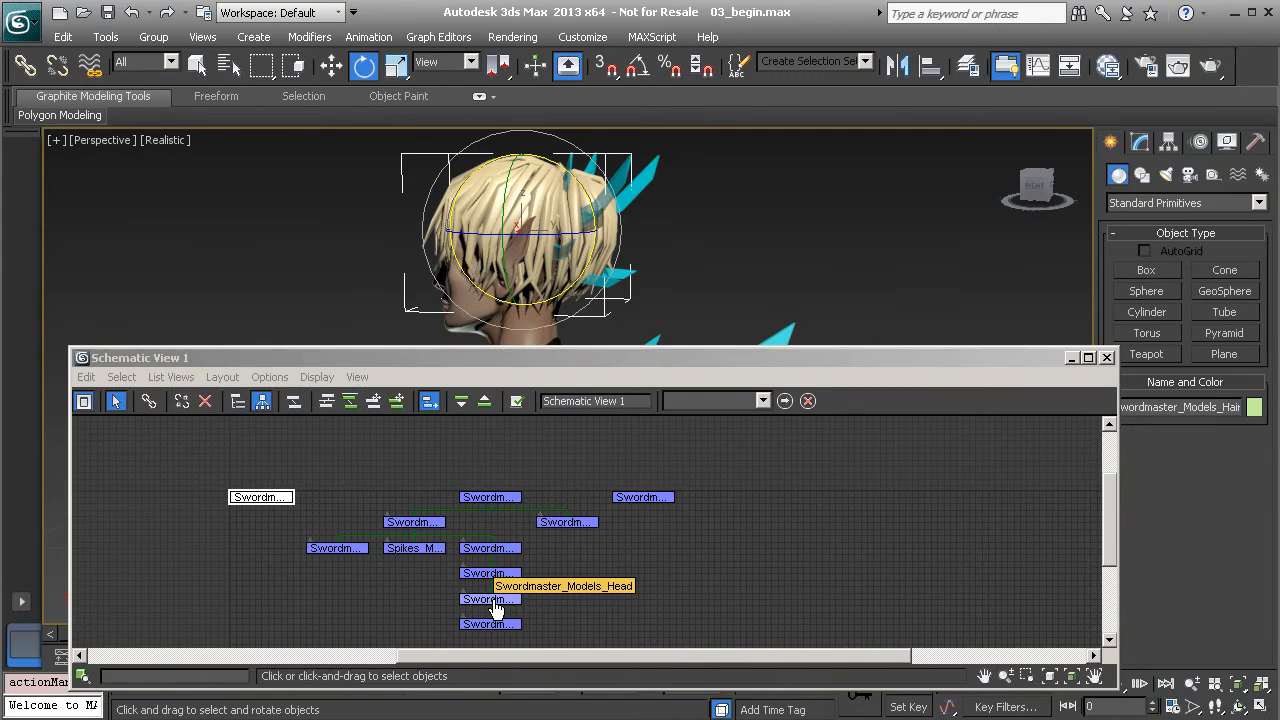
{"action": "left_click", "coordinate": [148, 402]}
{"action": "left_click_drag", "start_coordinate": [262, 497], "coordinate": [472, 600]}
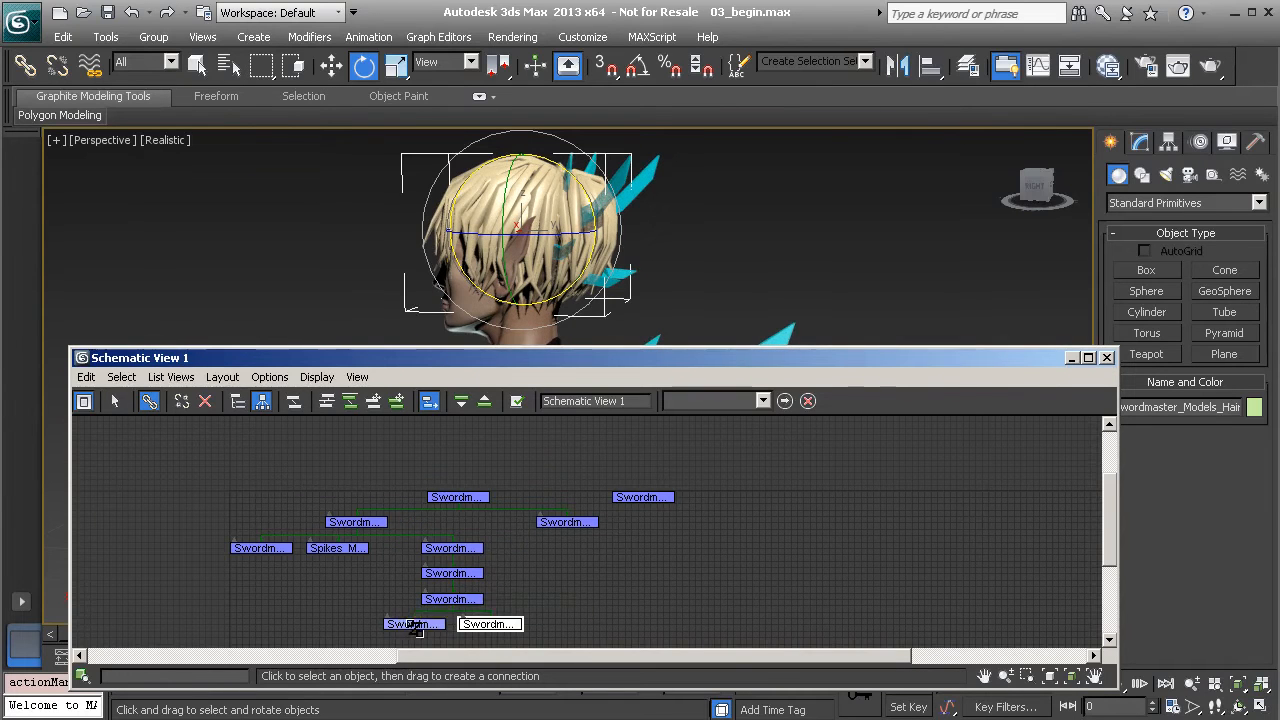
- Connect the Swordmaster_Models_Head_Eyes node to the head node as its child, keeping the head uncovered in the viewport
{"action": "left_click", "coordinate": [630, 496]}
{"action": "left_click_drag", "start_coordinate": [625, 499], "coordinate": [466, 594]}
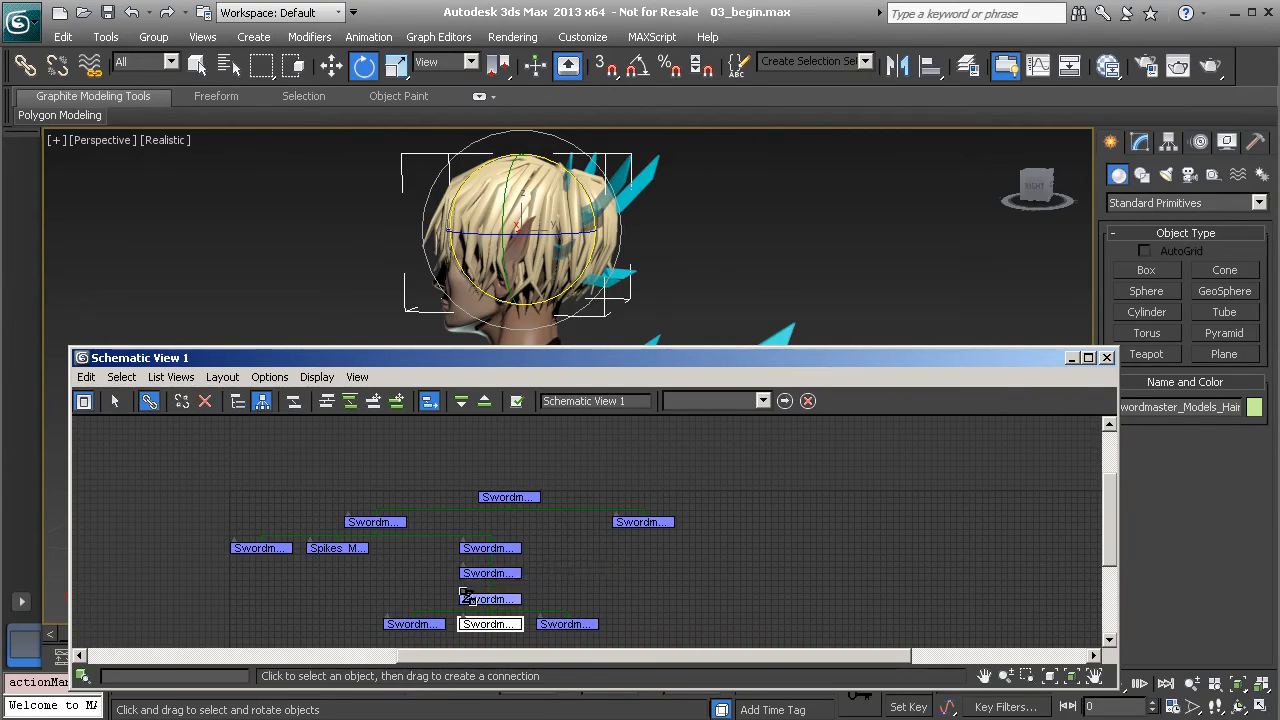
{"action": "left_click_drag", "start_coordinate": [610, 352], "coordinate": [622, 300]}
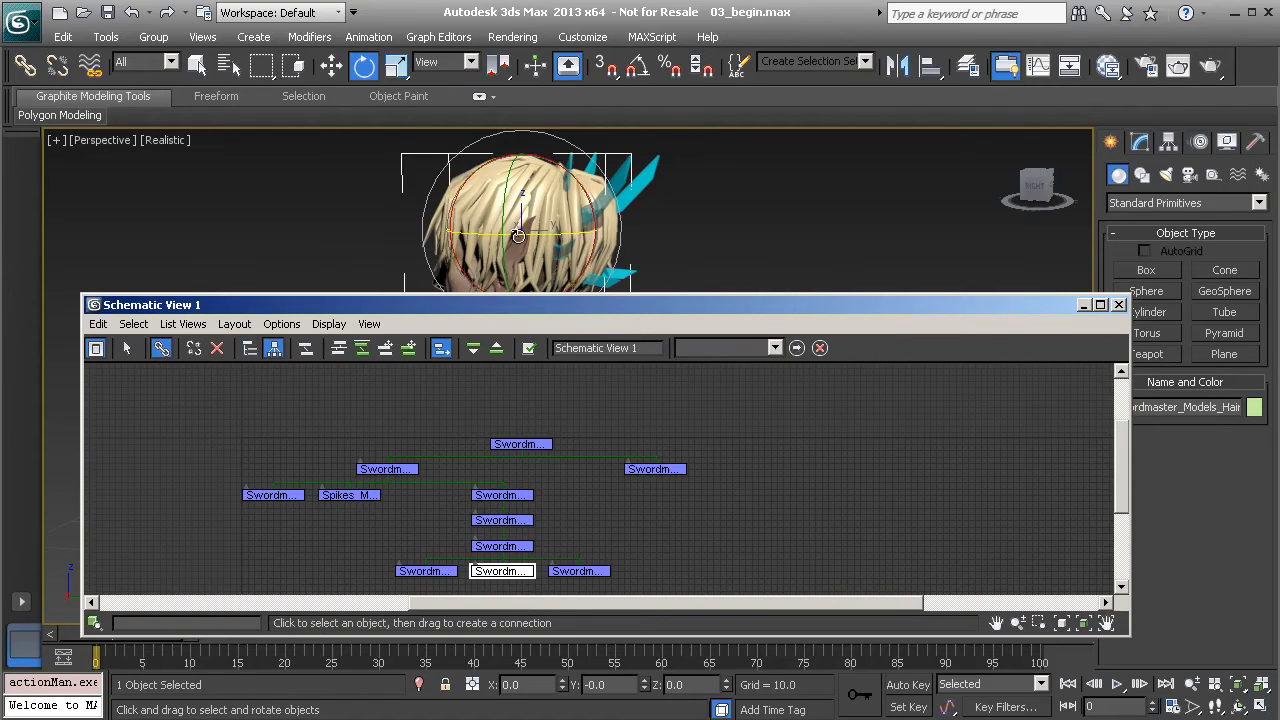
{"action": "left_click_drag", "start_coordinate": [463, 300], "coordinate": [449, 362]}
- Select the hair node below the head and unlink it from its parent
{"action": "left_click", "coordinate": [448, 293]}
{"action": "left_click_drag", "start_coordinate": [534, 280], "coordinate": [528, 248]}
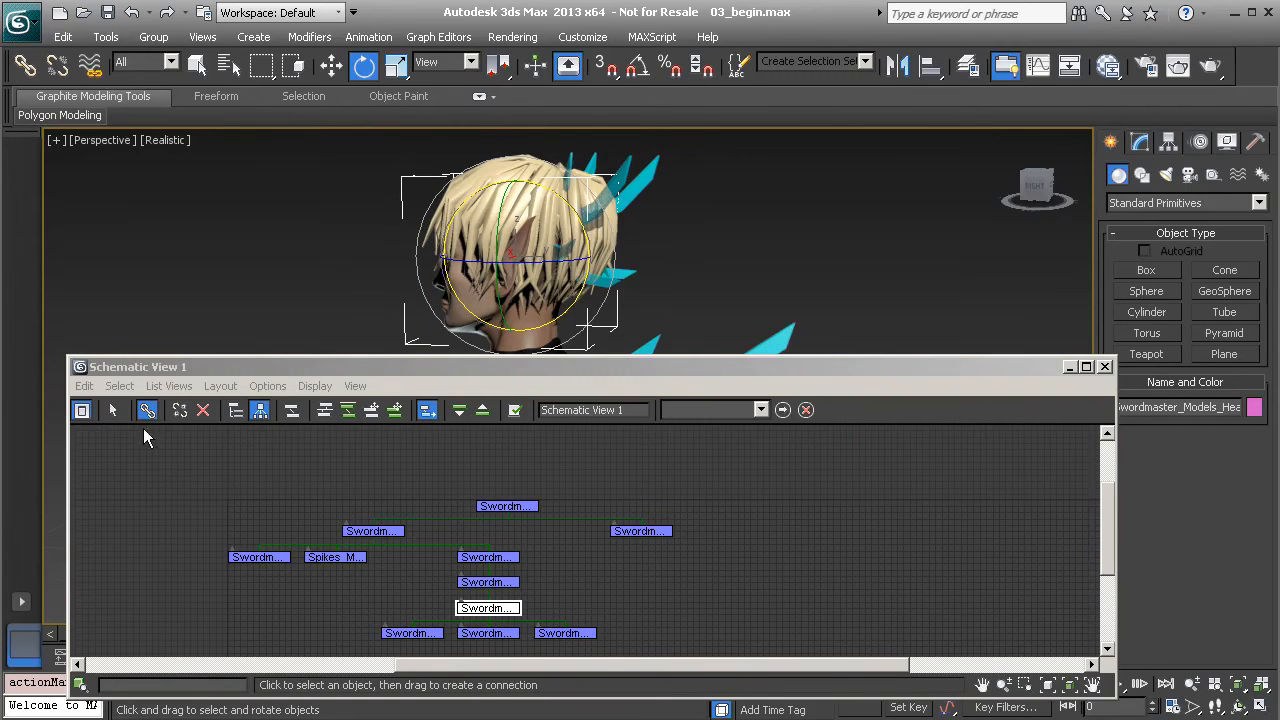
{"action": "left_click", "coordinate": [114, 410]}
{"action": "left_click", "coordinate": [488, 633]}
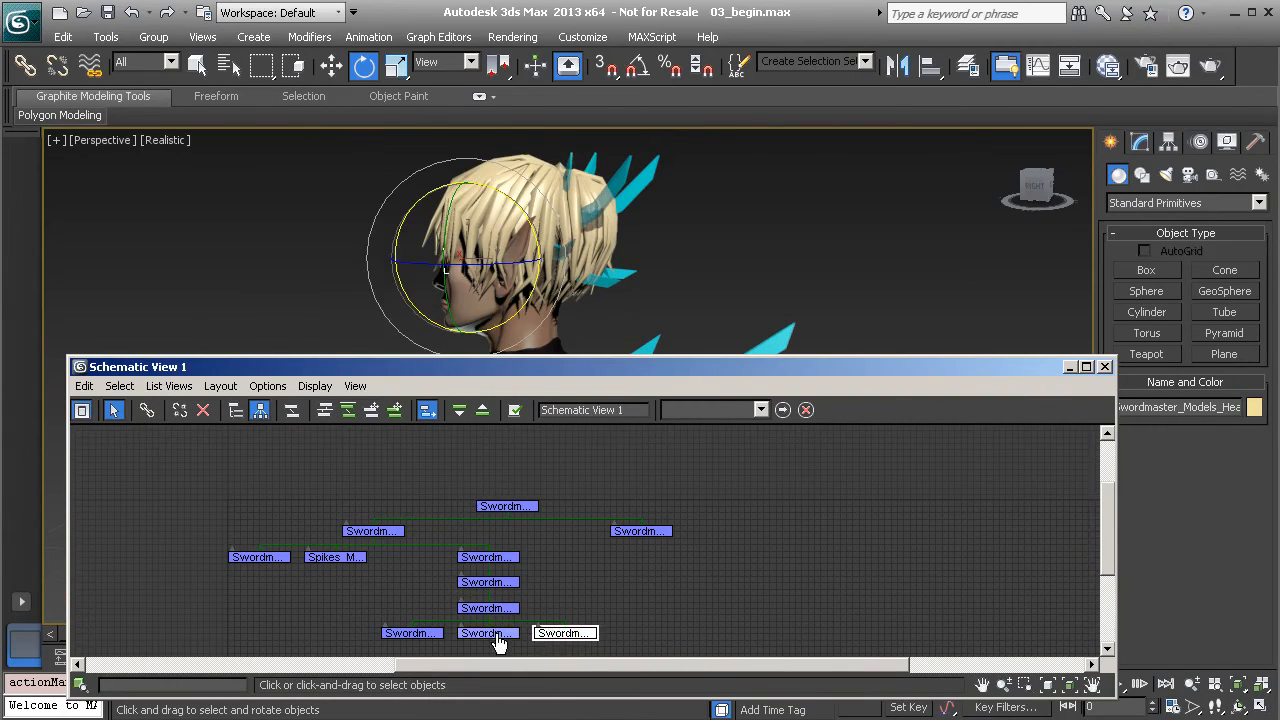
{"action": "left_click", "coordinate": [180, 412]}
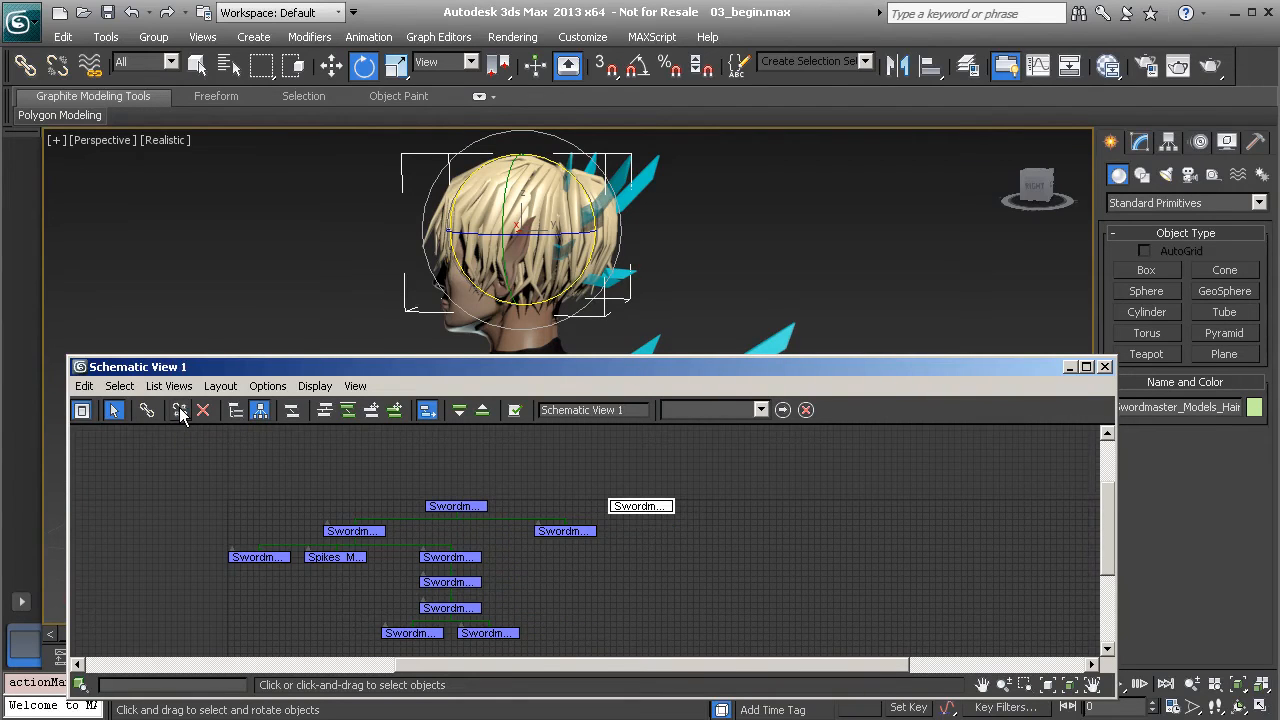
- Rotate the head to see how the unlinked hair behaves, then undo the rotation
{"action": "left_click", "coordinate": [482, 308]}
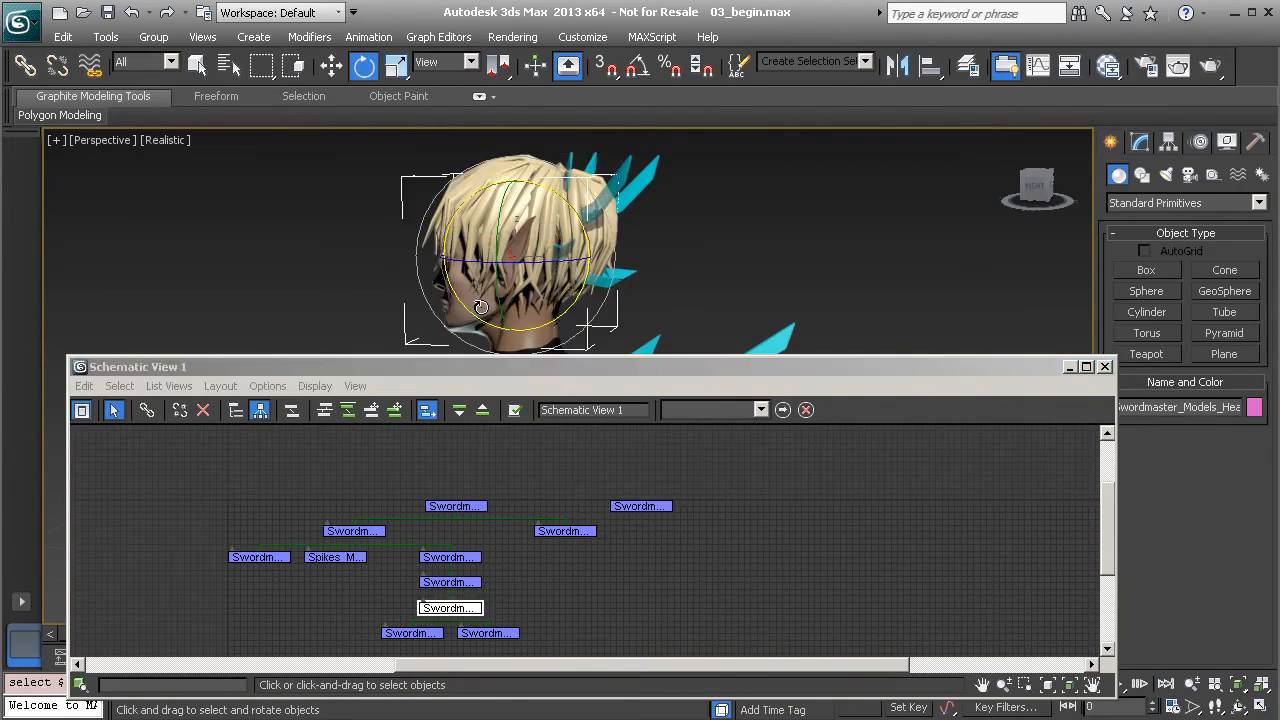
{"action": "left_click_drag", "start_coordinate": [540, 290], "coordinate": [578, 300]}
{"action": "key", "text": "ctrl+z"}
- Relink the hair node to the head node, clear the selection and close the Schematic View
{"action": "left_click_drag", "start_coordinate": [695, 373], "coordinate": [677, 351]}
{"action": "left_click", "coordinate": [159, 390]}
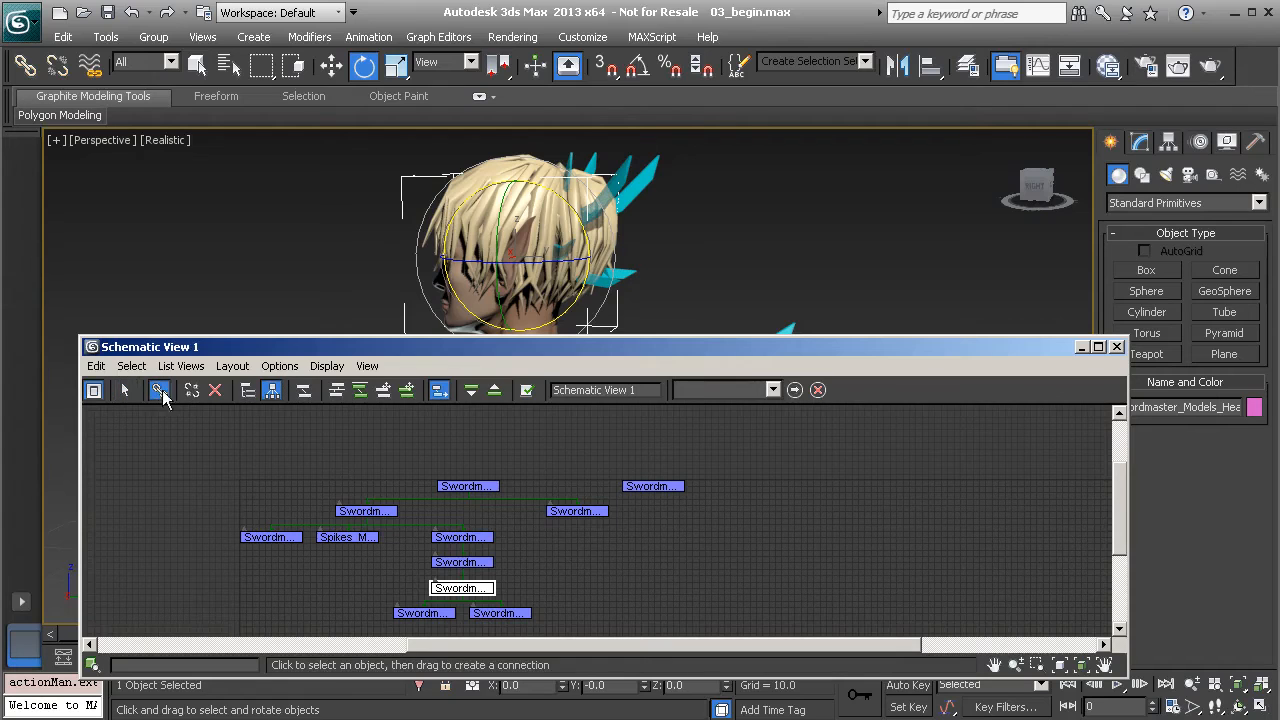
{"action": "left_click_drag", "start_coordinate": [666, 487], "coordinate": [585, 590]}
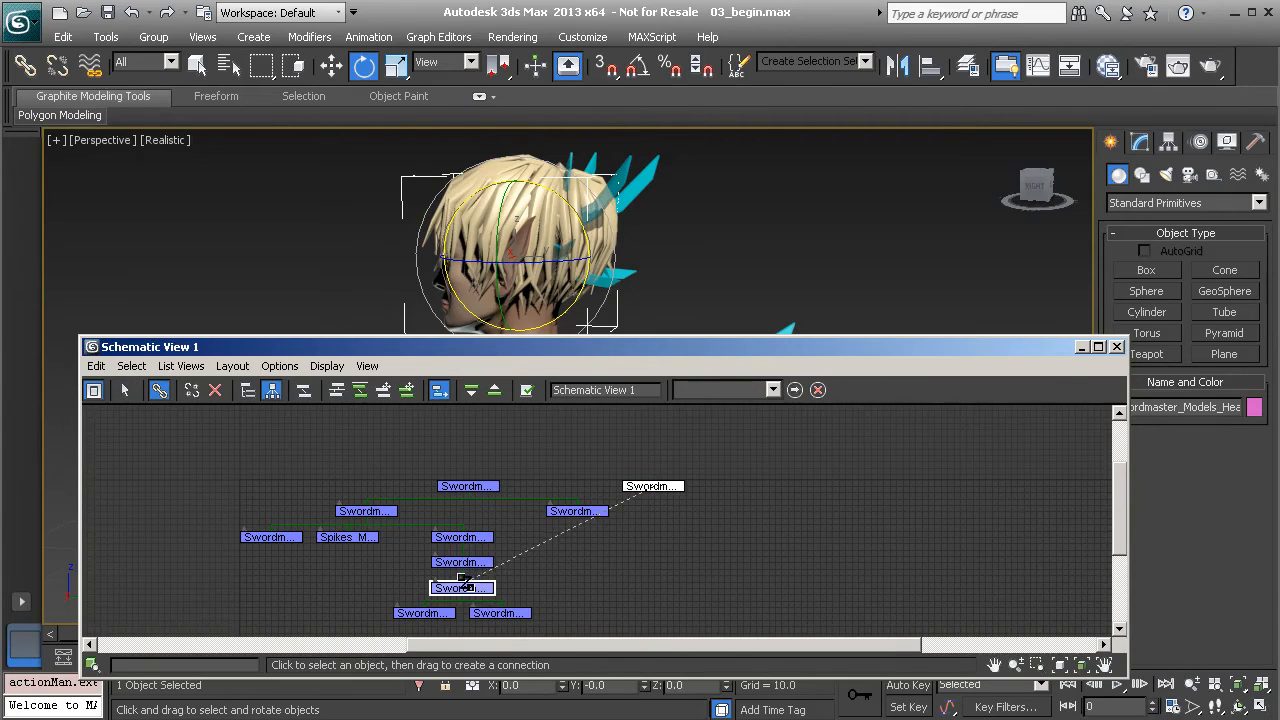
{"action": "left_click_drag", "start_coordinate": [470, 590], "coordinate": [464, 587]}
{"action": "left_click", "coordinate": [721, 561]}
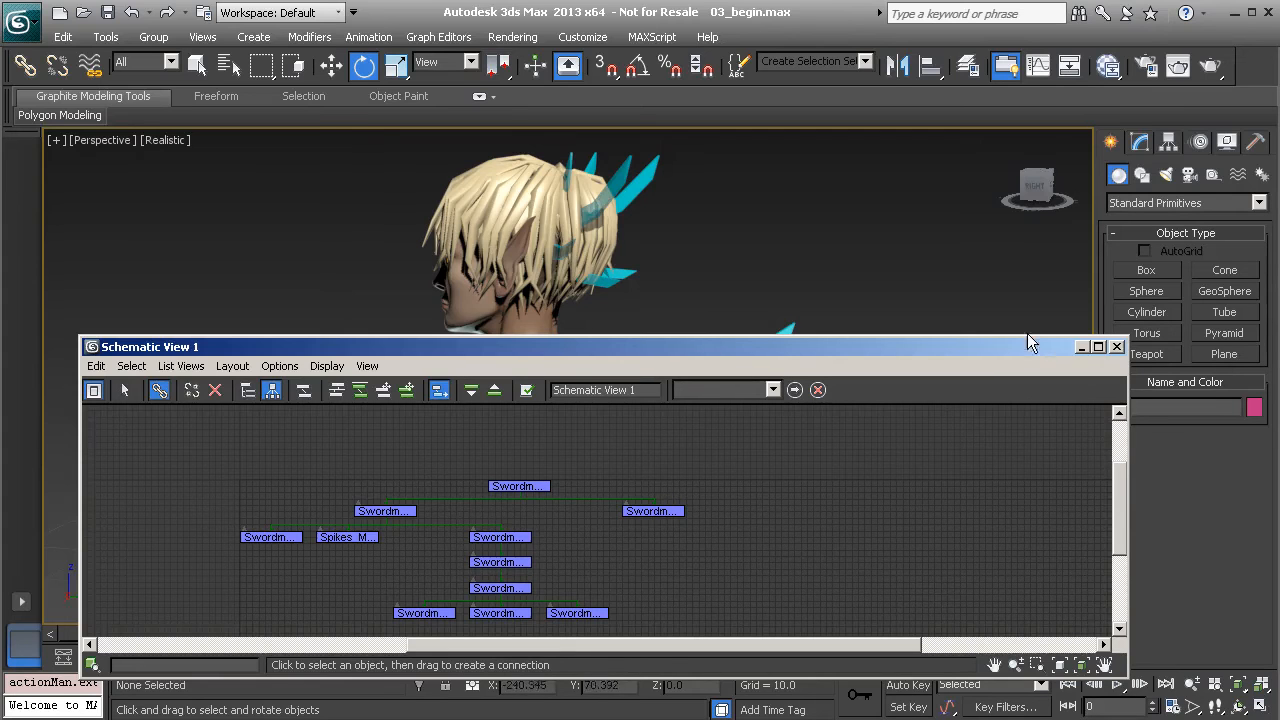
{"action": "left_click", "coordinate": [1118, 346]}
- Select the chest in the viewport and rotate it freely to test the complete hierarchy above it
{"action": "middle_click_drag", "start_coordinate": [863, 349], "coordinate": [601, 396], "text": "alt"}
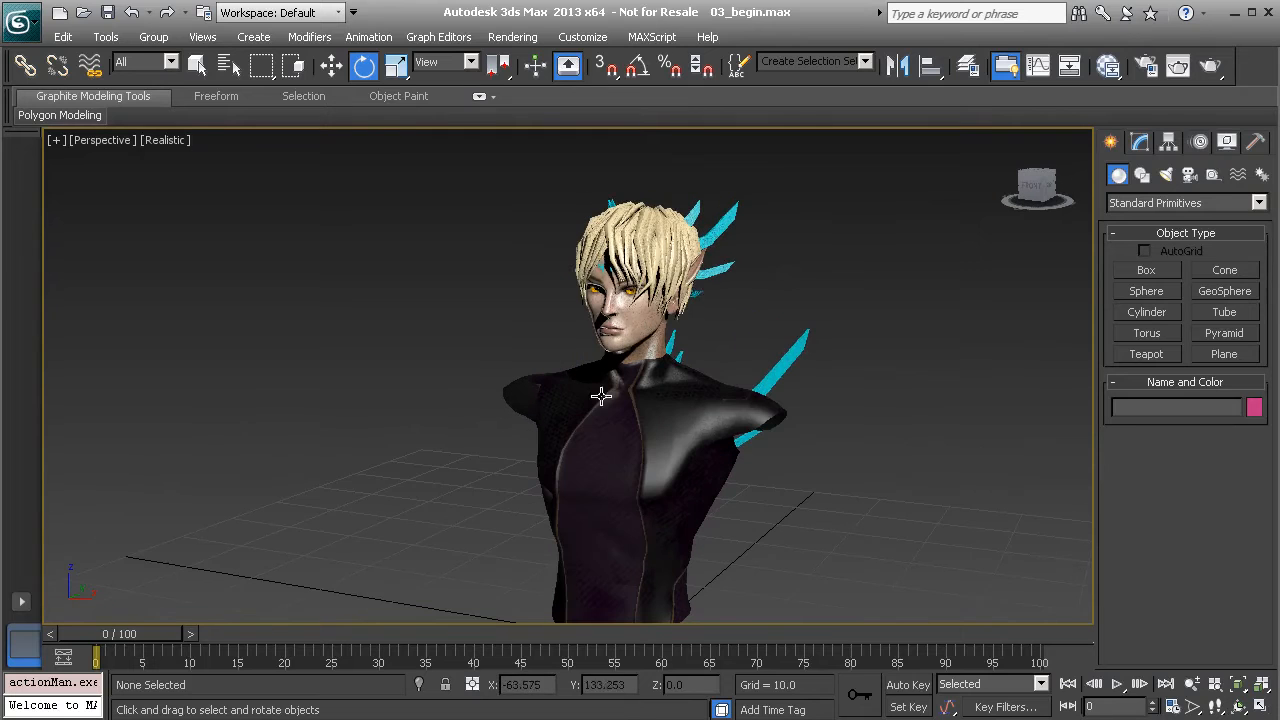
{"action": "left_click", "coordinate": [636, 238]}
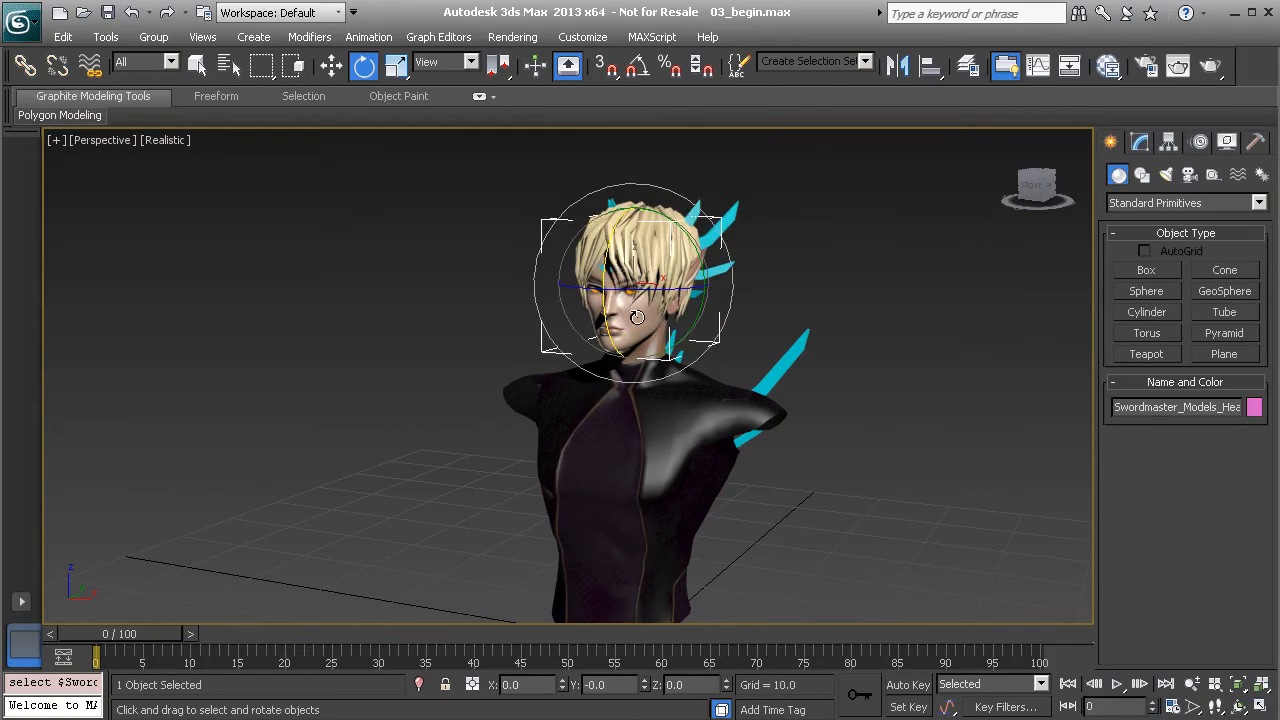
{"action": "left_click", "coordinate": [662, 424]}
{"action": "middle_click_drag", "start_coordinate": [662, 424], "coordinate": [626, 372], "text": "alt"}
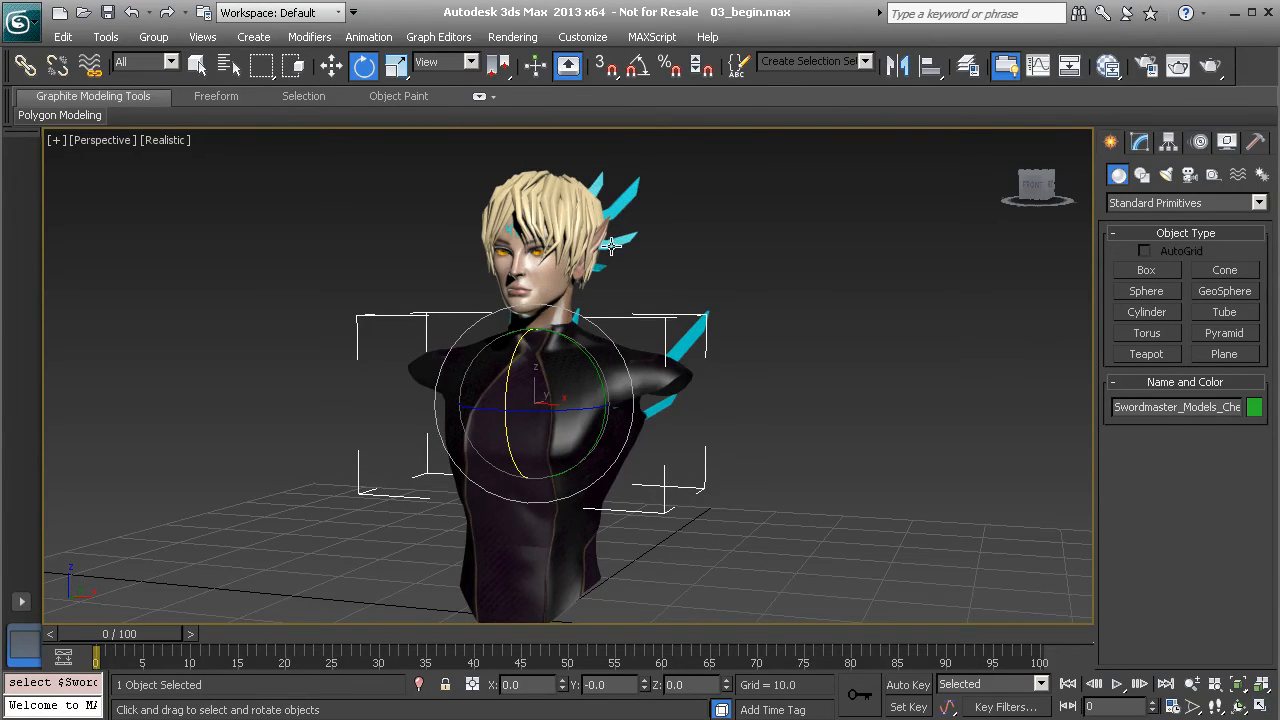
{"action": "middle_click_drag", "start_coordinate": [573, 346], "coordinate": [592, 367], "text": "alt"}
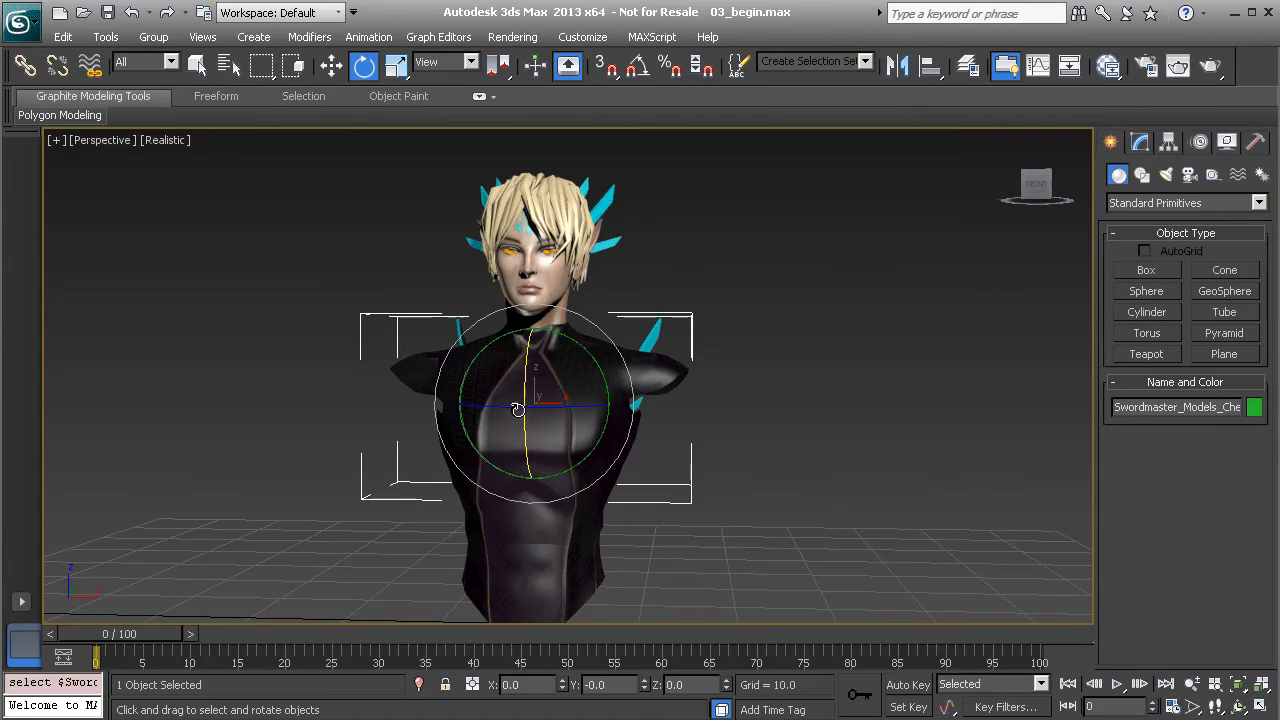
{"action": "middle_click_drag", "start_coordinate": [560, 340], "coordinate": [592, 322], "text": "alt"}
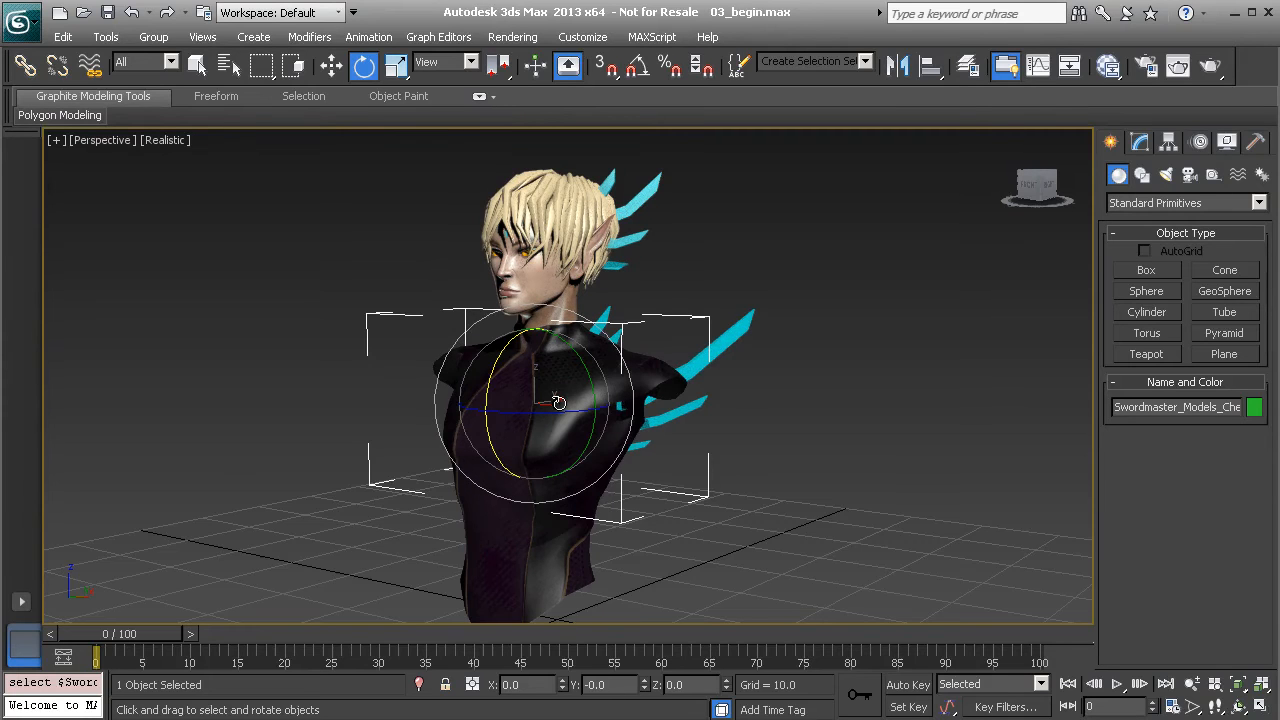
{"action": "middle_click_drag", "start_coordinate": [559, 402], "coordinate": [605, 416], "text": "alt"}
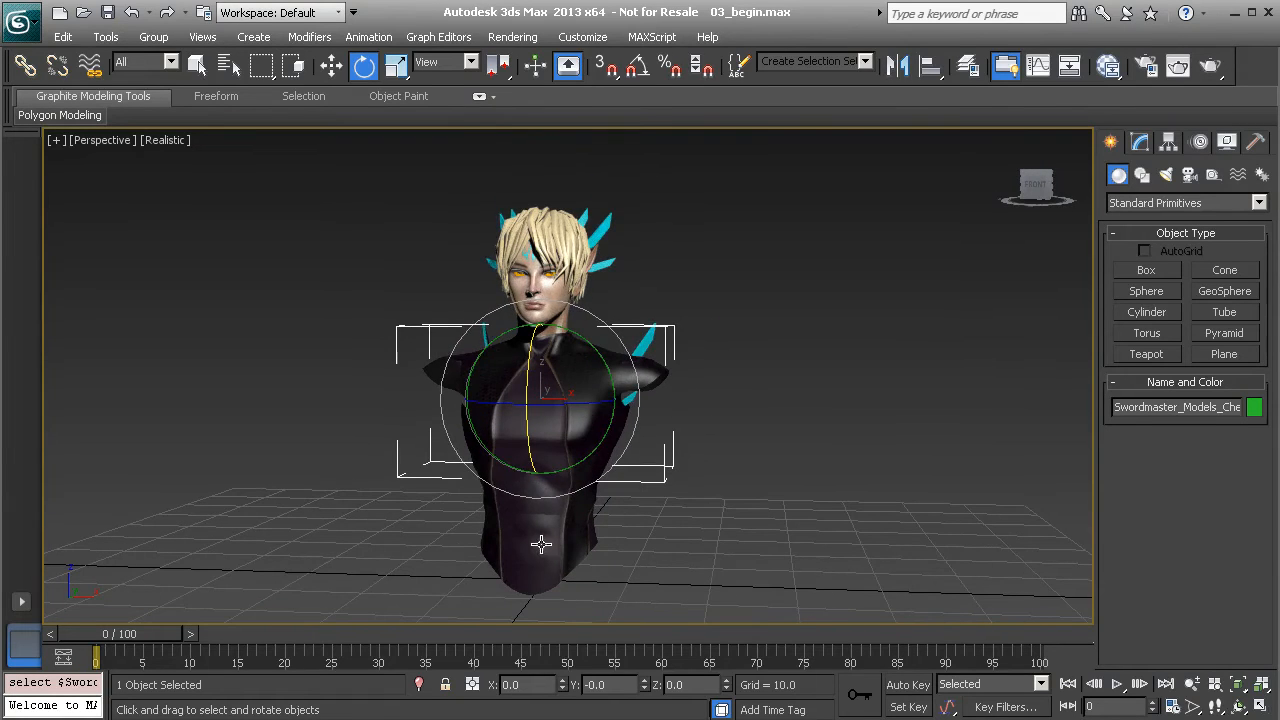
{"action": "middle_click_drag", "start_coordinate": [563, 381], "coordinate": [501, 386], "text": "alt"}
{"action": "left_click_drag", "start_coordinate": [557, 367], "coordinate": [523, 323]}
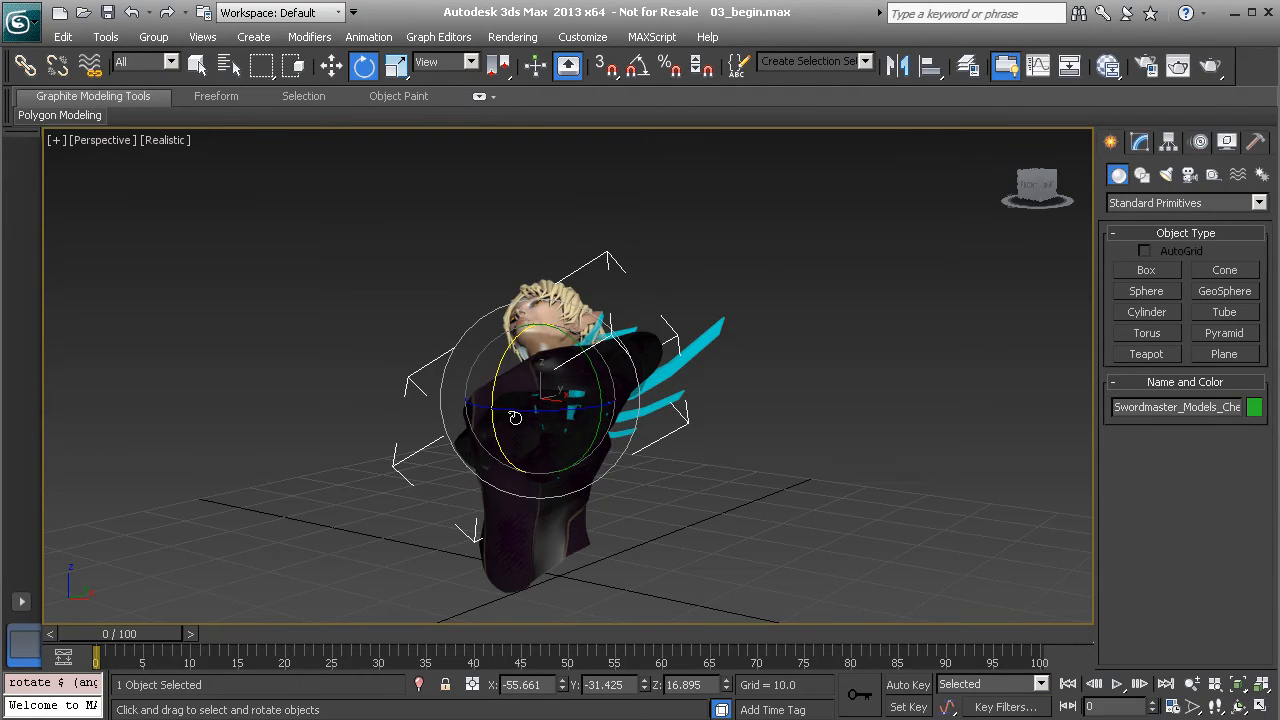
{"action": "left_click_drag", "start_coordinate": [537, 388], "coordinate": [550, 403]}
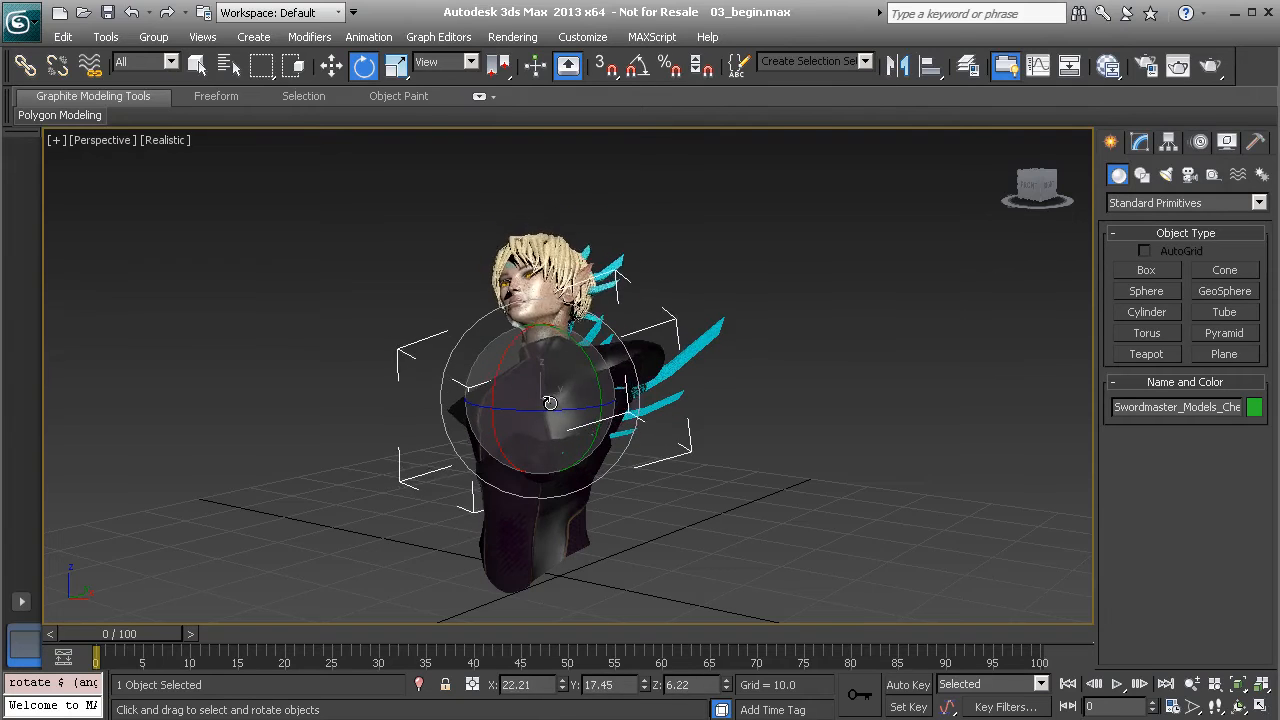
- Try to return the rotated chest to its original pose with Transform To Zero
{"action": "right_click", "coordinate": [730, 390]}
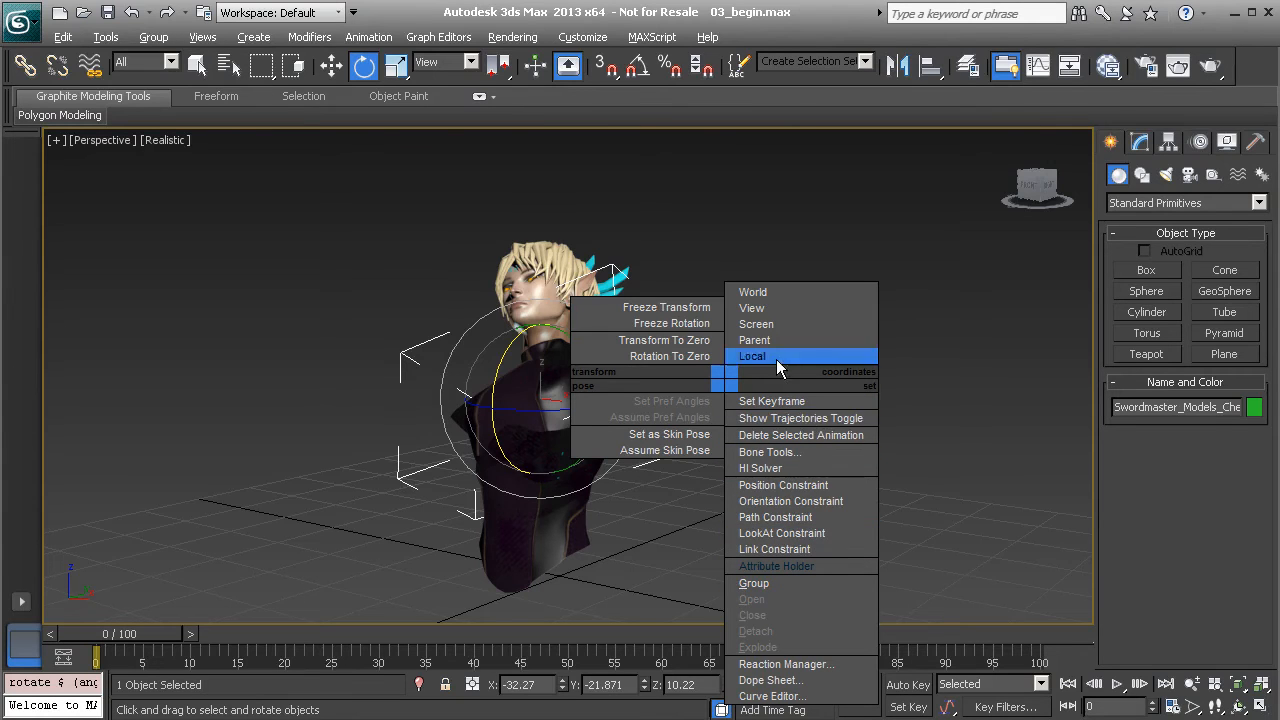
{"action": "left_click", "coordinate": [677, 343]}
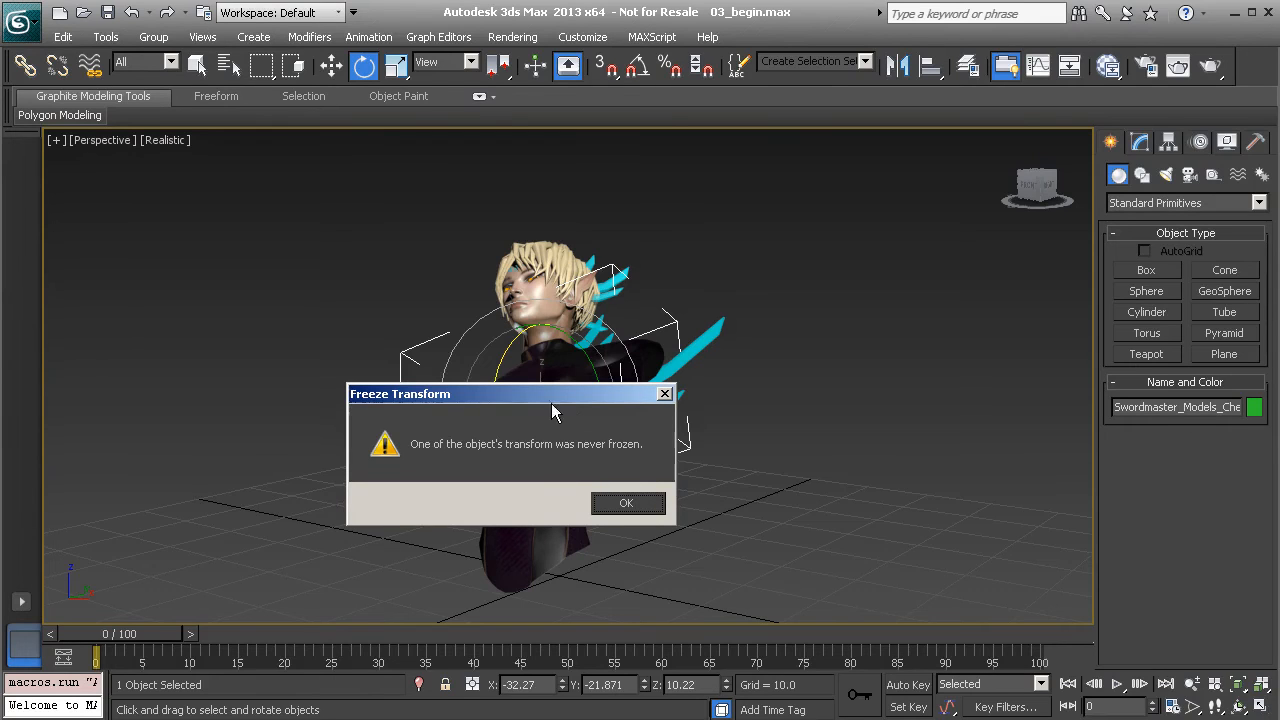
{"action": "left_click", "coordinate": [624, 502]}
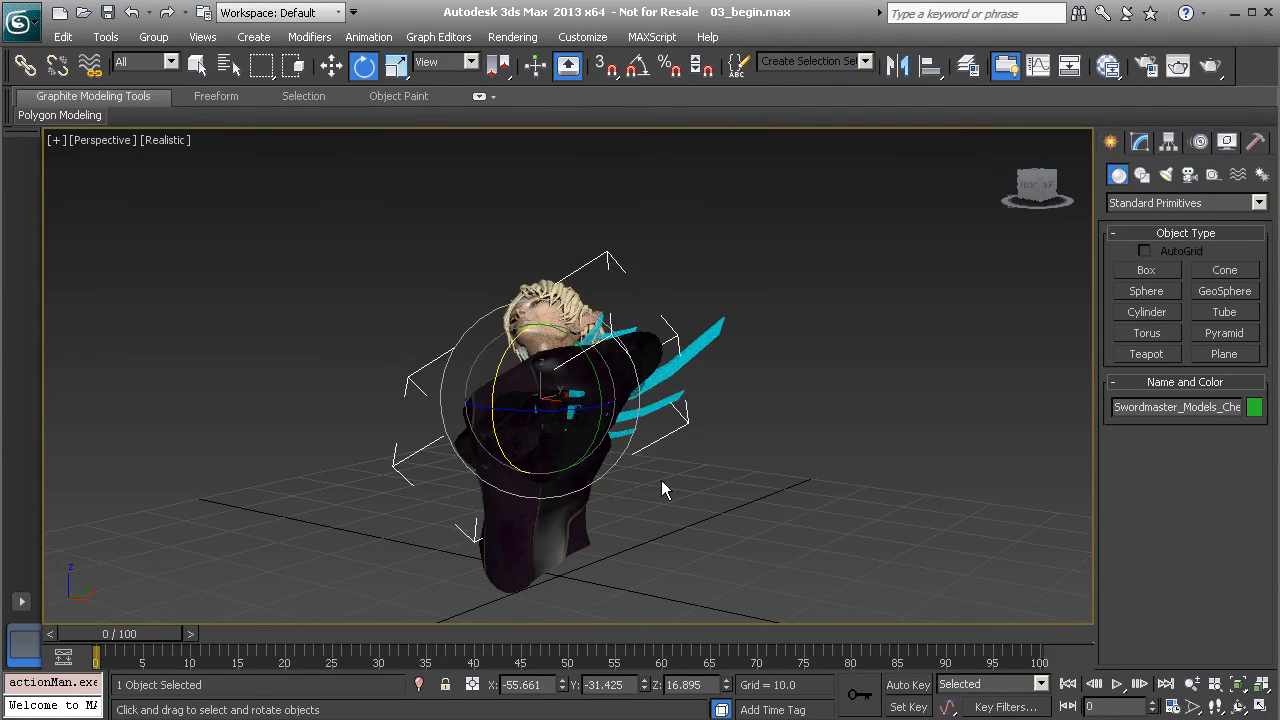
- Select all objects of the bust in its rest pose and apply Freeze Transform to them, accepting the new controller layer
{"action": "middle_click_drag", "start_coordinate": [480, 418], "coordinate": [565, 405], "text": "alt"}
{"action": "scroll", "coordinate": [565, 405], "scroll_direction": "down", "scroll_amount": 2}
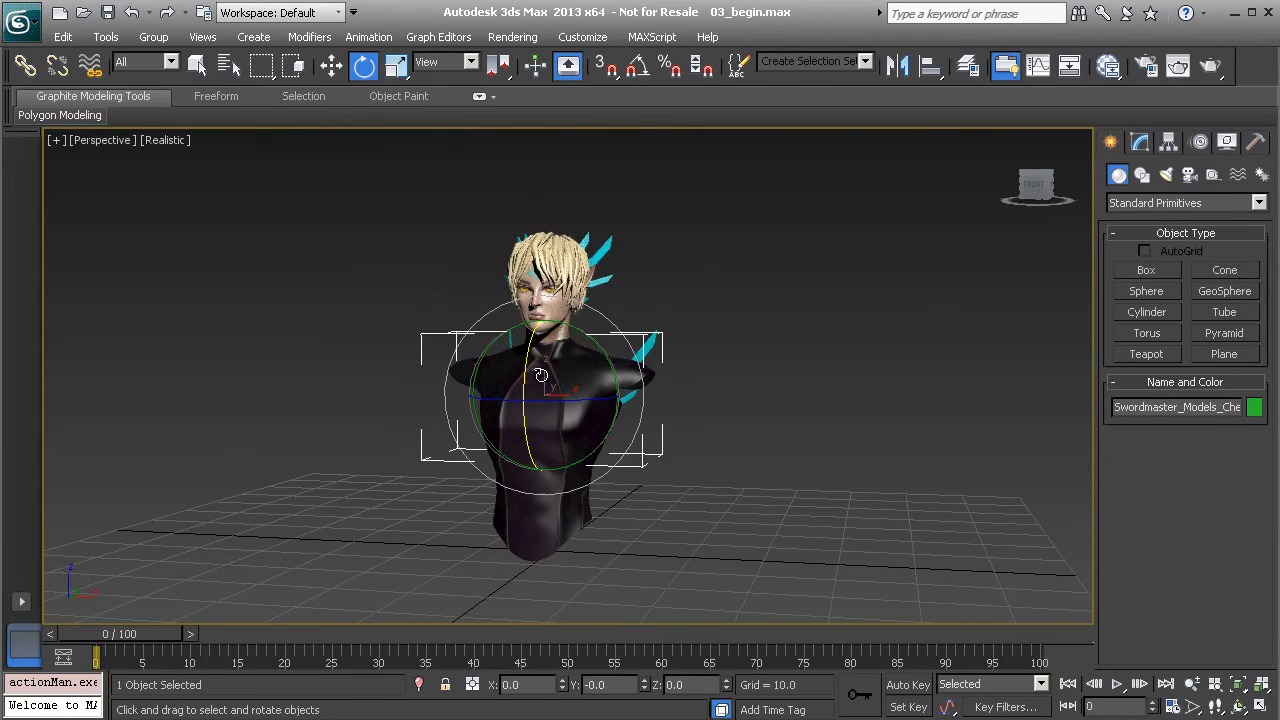
{"action": "left_click_drag", "start_coordinate": [395, 206], "coordinate": [724, 580]}
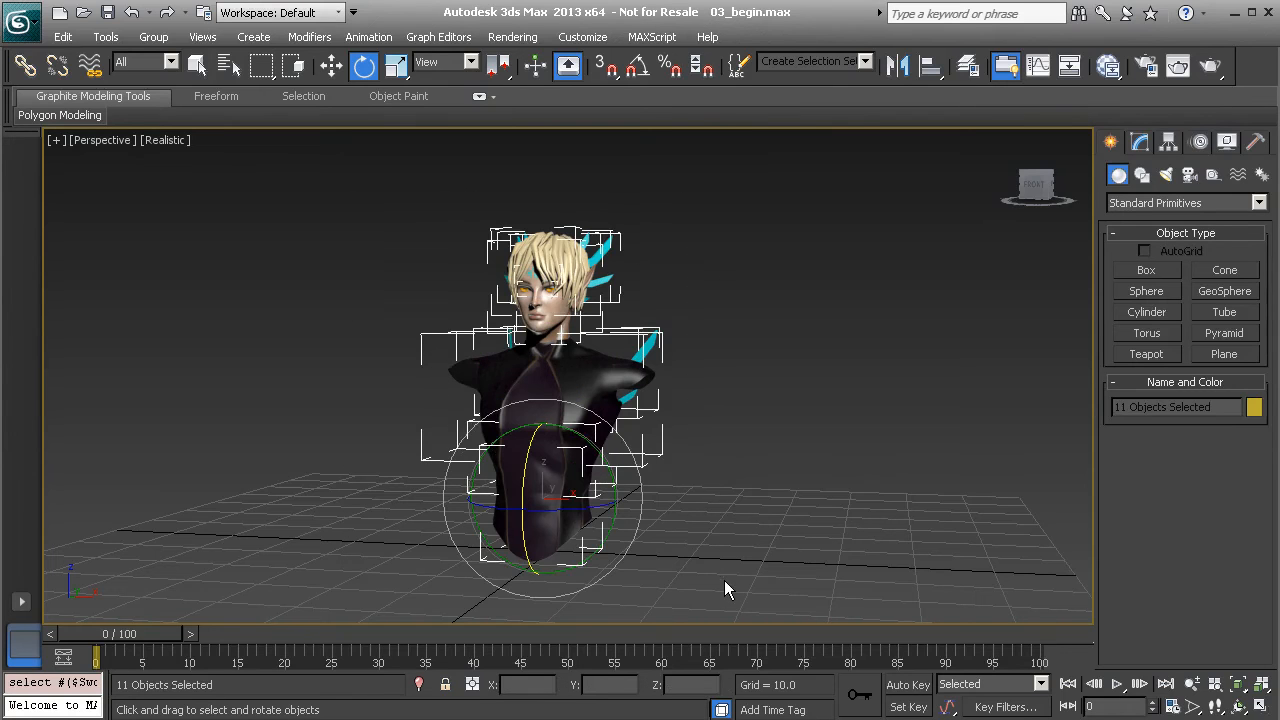
{"action": "right_click", "coordinate": [702, 379]}
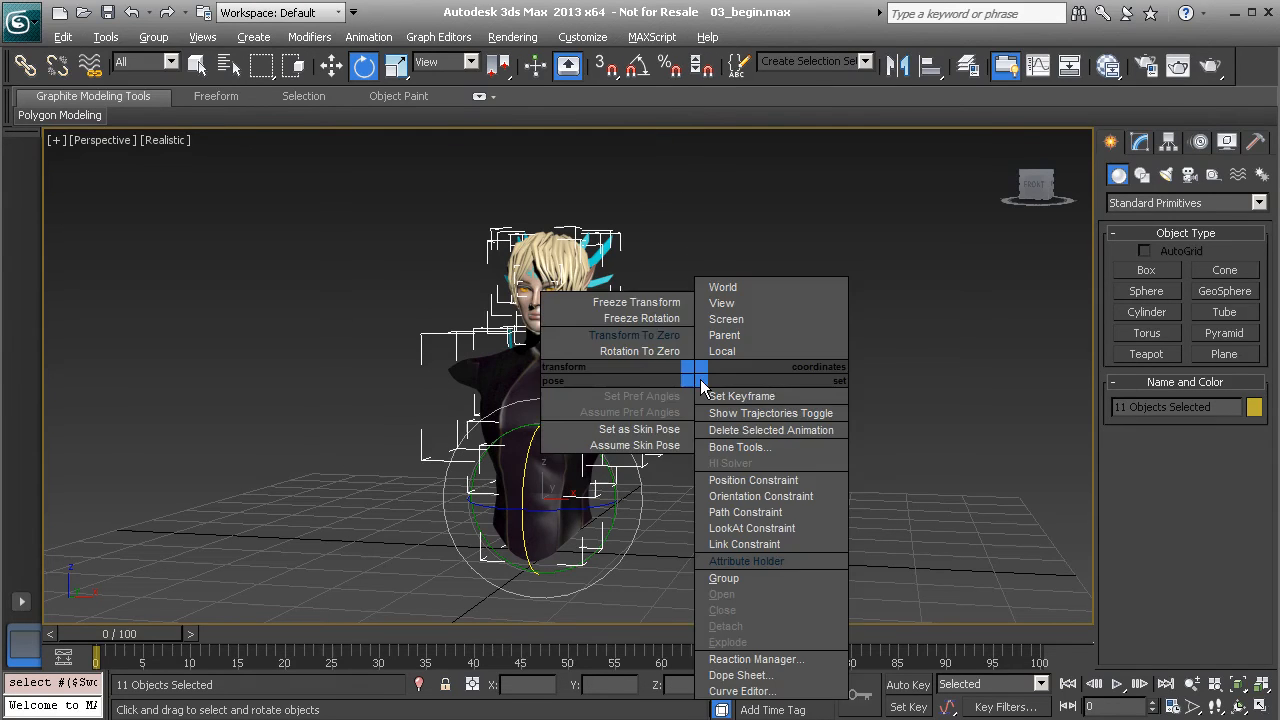
{"action": "left_click", "coordinate": [628, 300]}
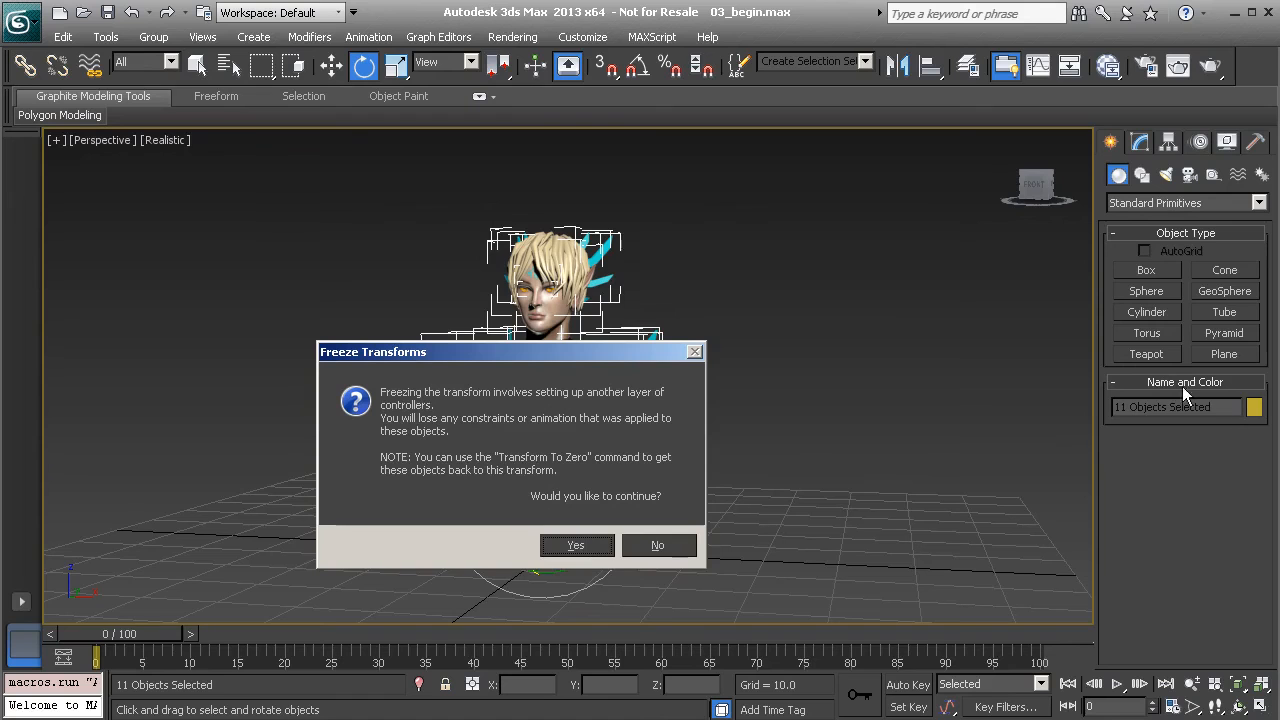
{"action": "left_click_drag", "start_coordinate": [588, 356], "coordinate": [604, 375]}
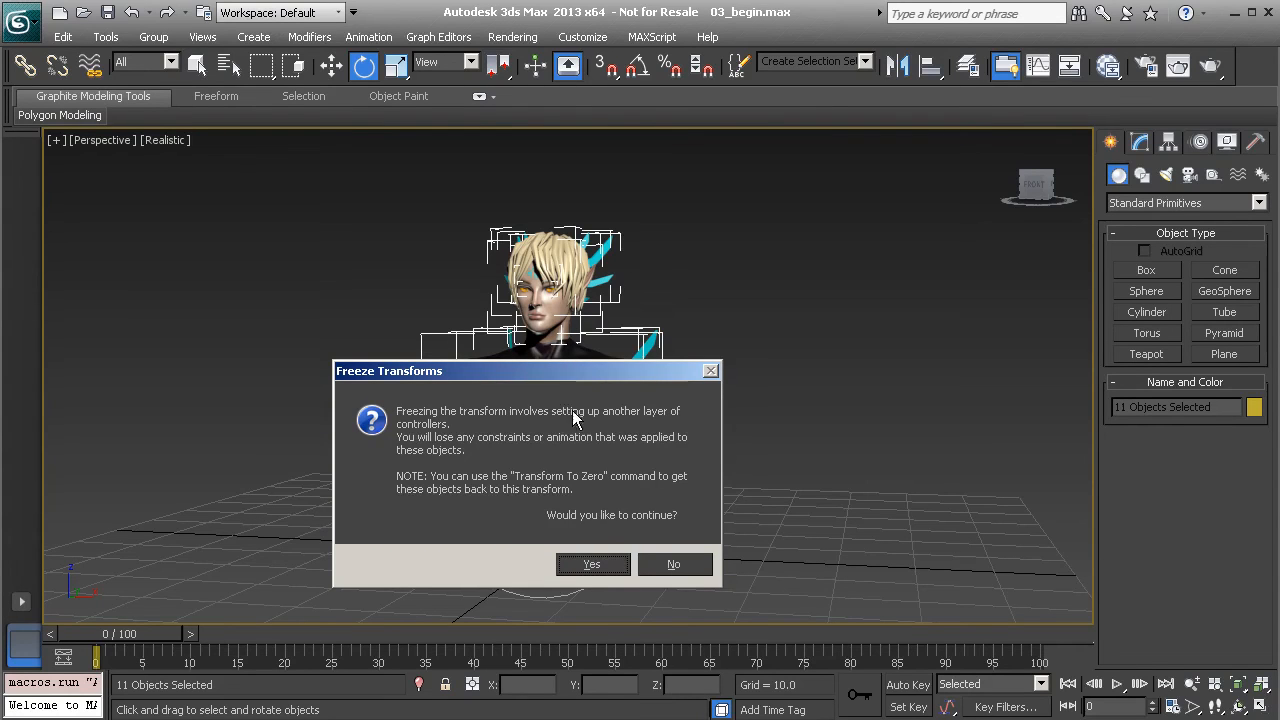
{"action": "left_click", "coordinate": [592, 565]}
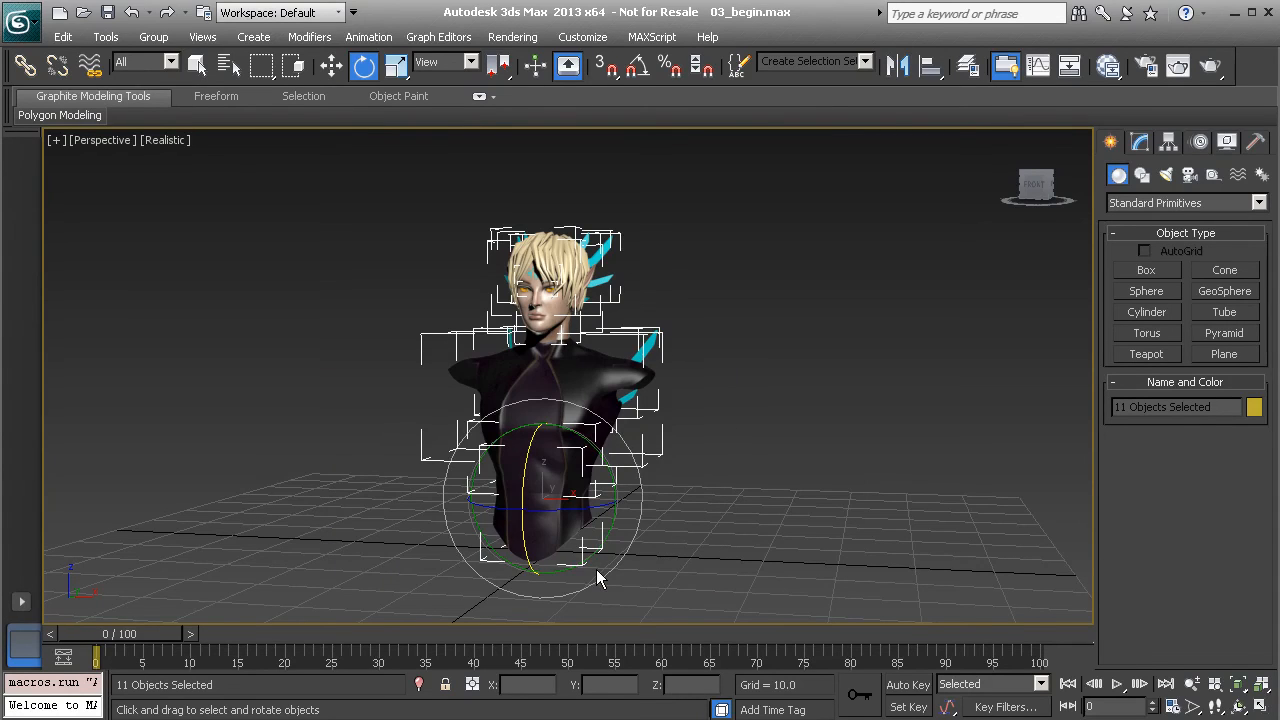
- Select the chest, rotate it freely, and restore its frozen pose with Transform To Zero
{"action": "left_click", "coordinate": [588, 367]}
{"action": "left_click_drag", "start_coordinate": [585, 372], "coordinate": [528, 325]}
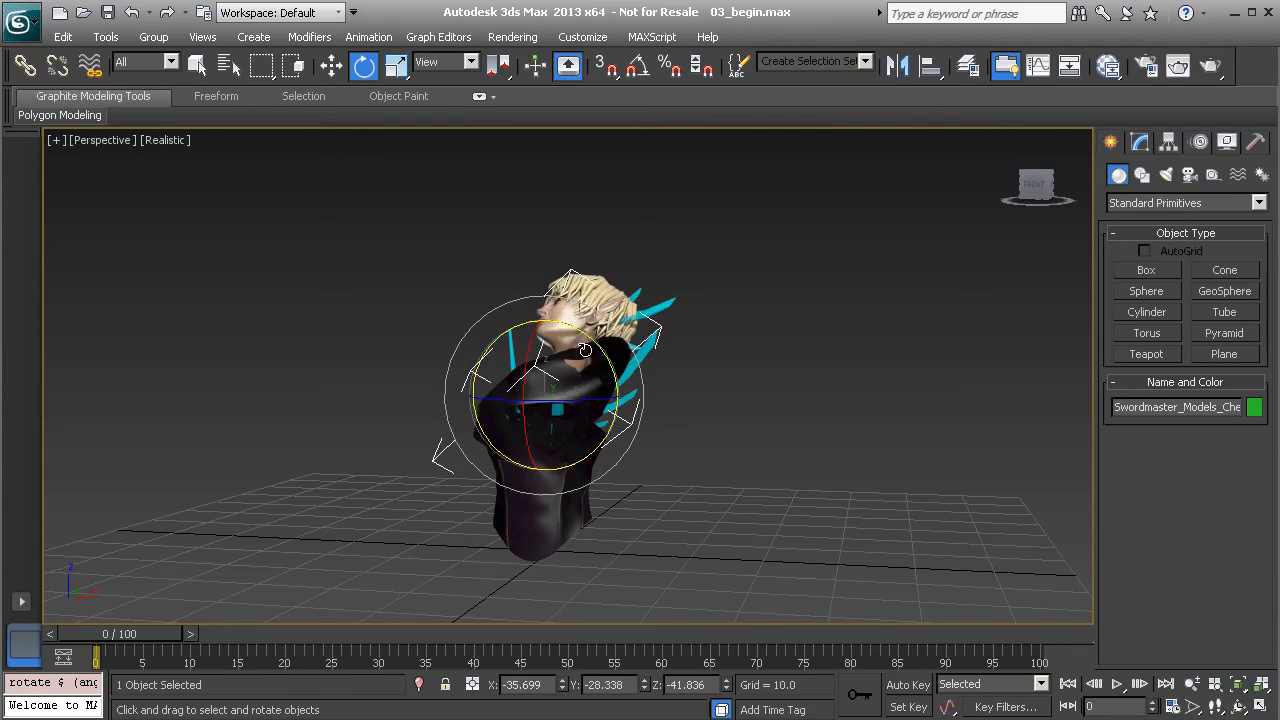
{"action": "right_click", "coordinate": [741, 345]}
{"action": "left_click", "coordinate": [670, 291]}
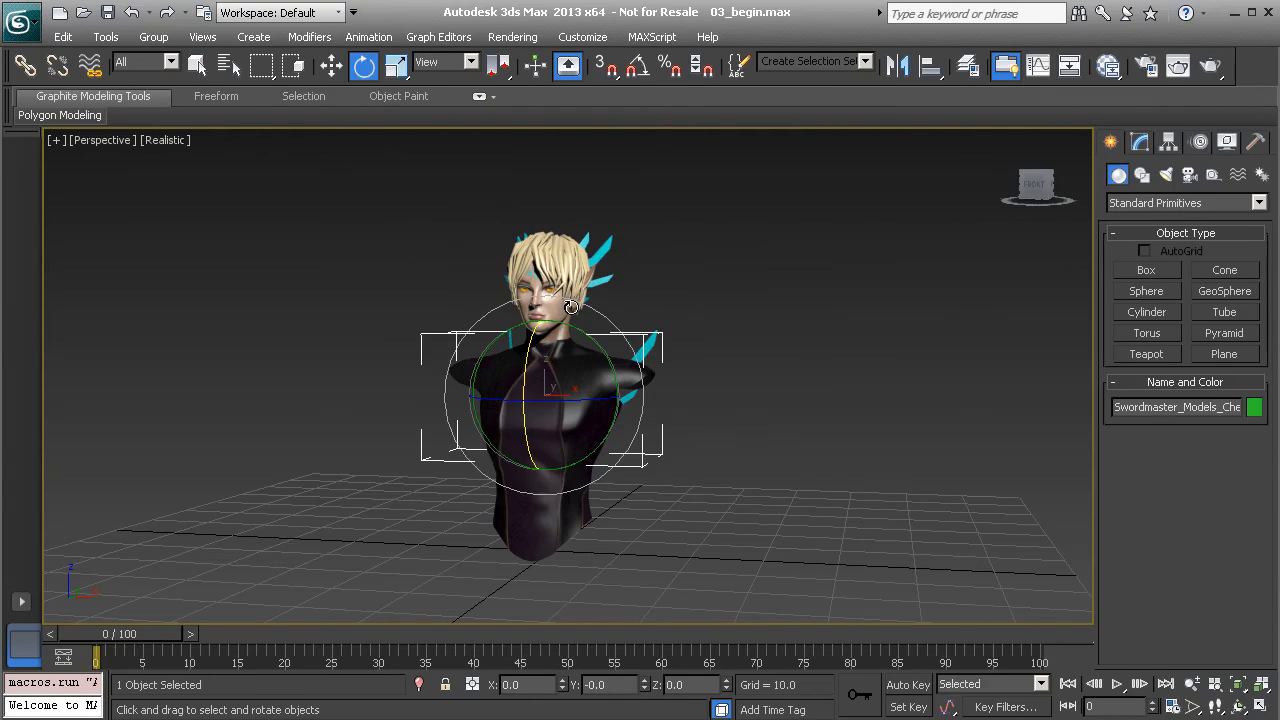
- Rotate the chest once more to test it, then undo that rotation
{"action": "mouse_move", "coordinate": [560, 390]}
{"action": "middle_mouse_down", "text": "alt"}
{"action": "mouse_move", "coordinate": [582, 382]}
{"action": "mouse_move", "coordinate": [551, 381]}
{"action": "middle_mouse_up", "text": "alt"}
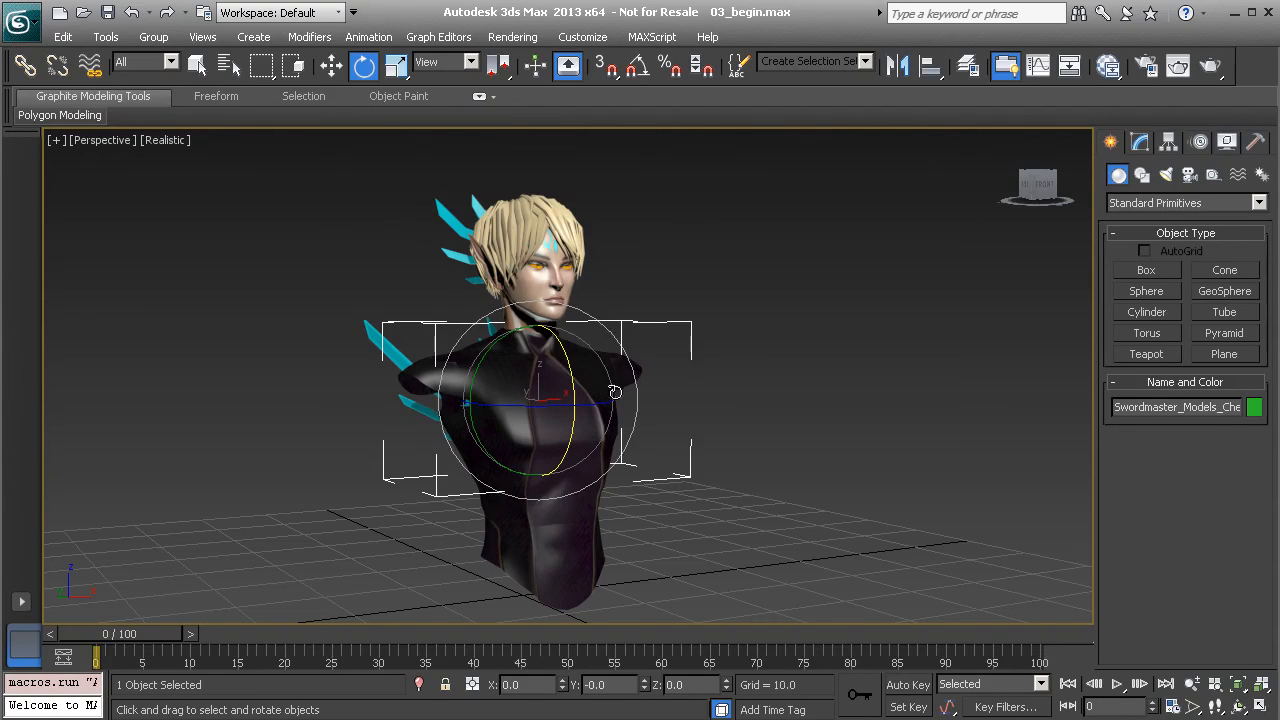
{"action": "left_click_drag", "start_coordinate": [557, 396], "coordinate": [548, 327]}
{"action": "key", "text": "ctrl+z"}
- Examine the Frozen Position and Zero Pos XYZ layers in the chest's Position List among its motion parameters
{"action": "left_click", "coordinate": [1200, 142]}
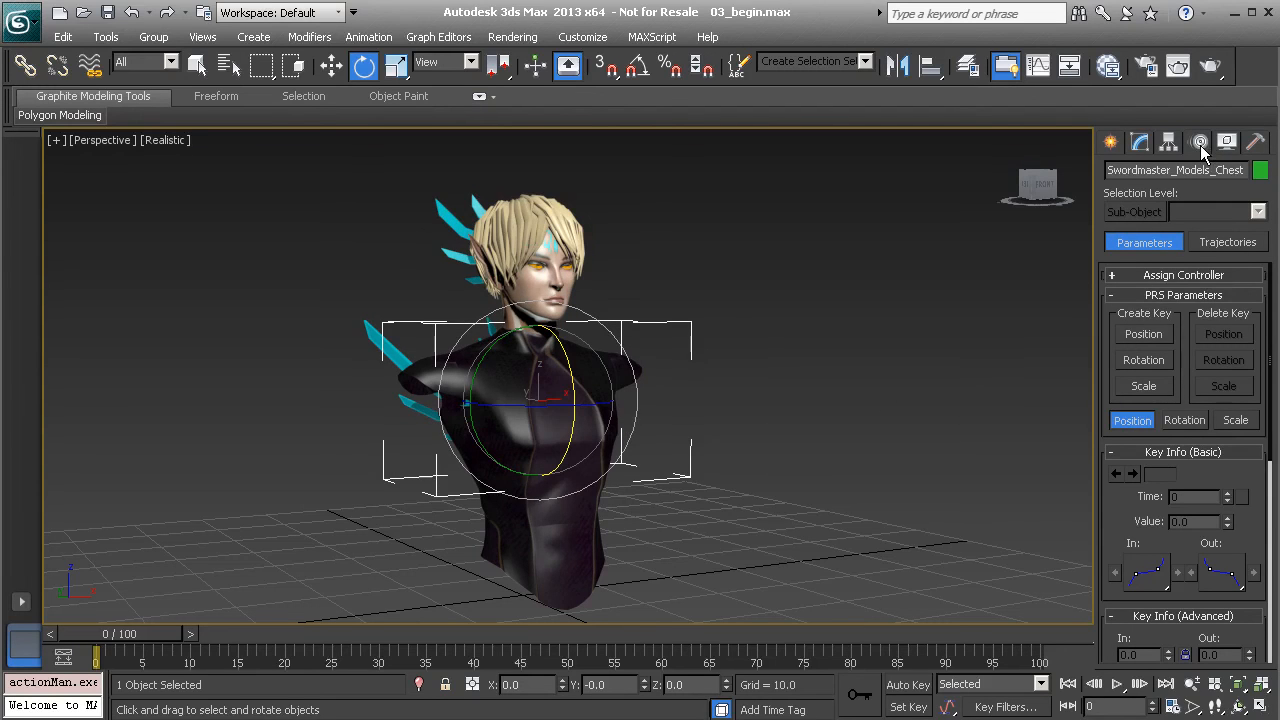
{"action": "left_click_drag", "start_coordinate": [1106, 496], "coordinate": [1105, 180]}
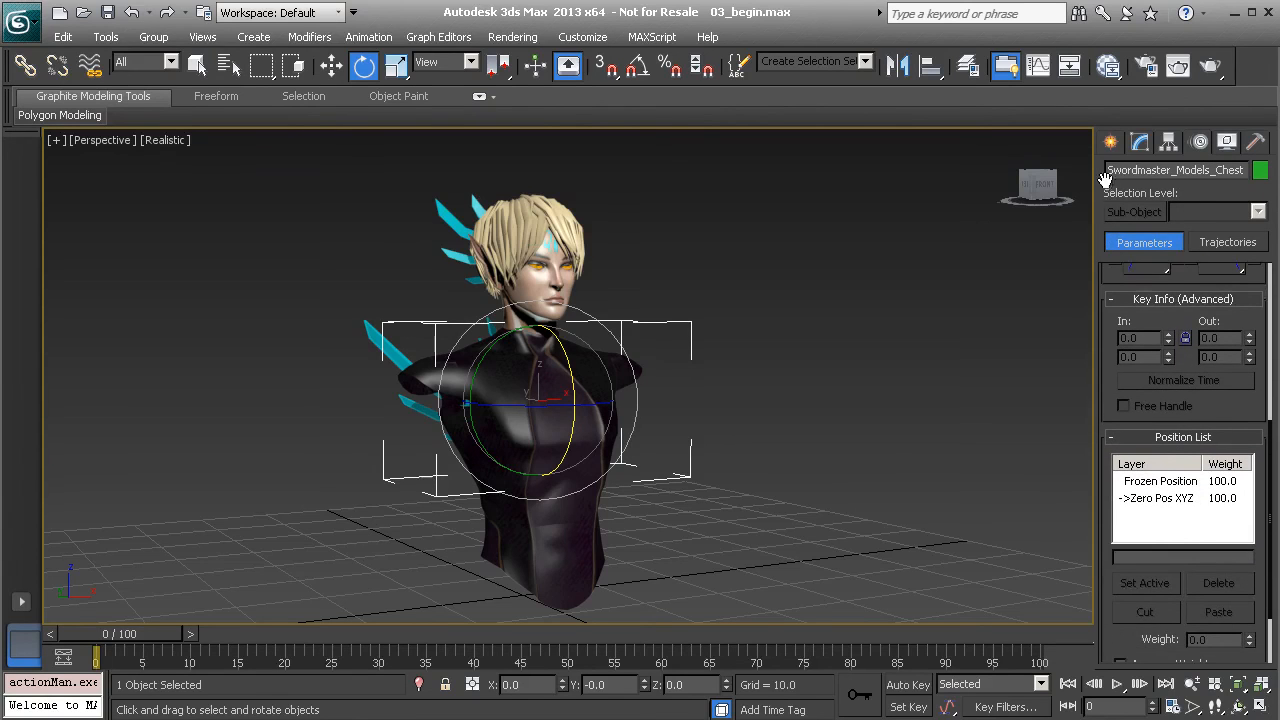
{"action": "left_click", "coordinate": [1159, 484]}
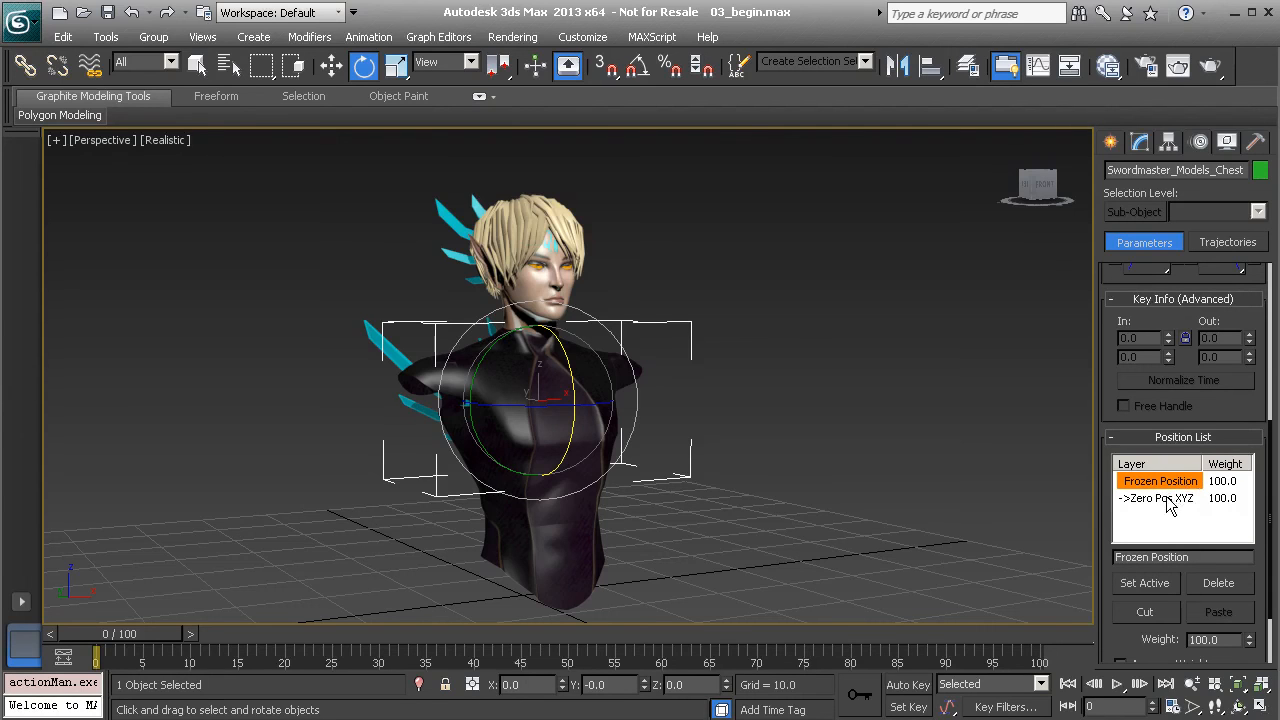
{"action": "left_click", "coordinate": [1171, 499]}
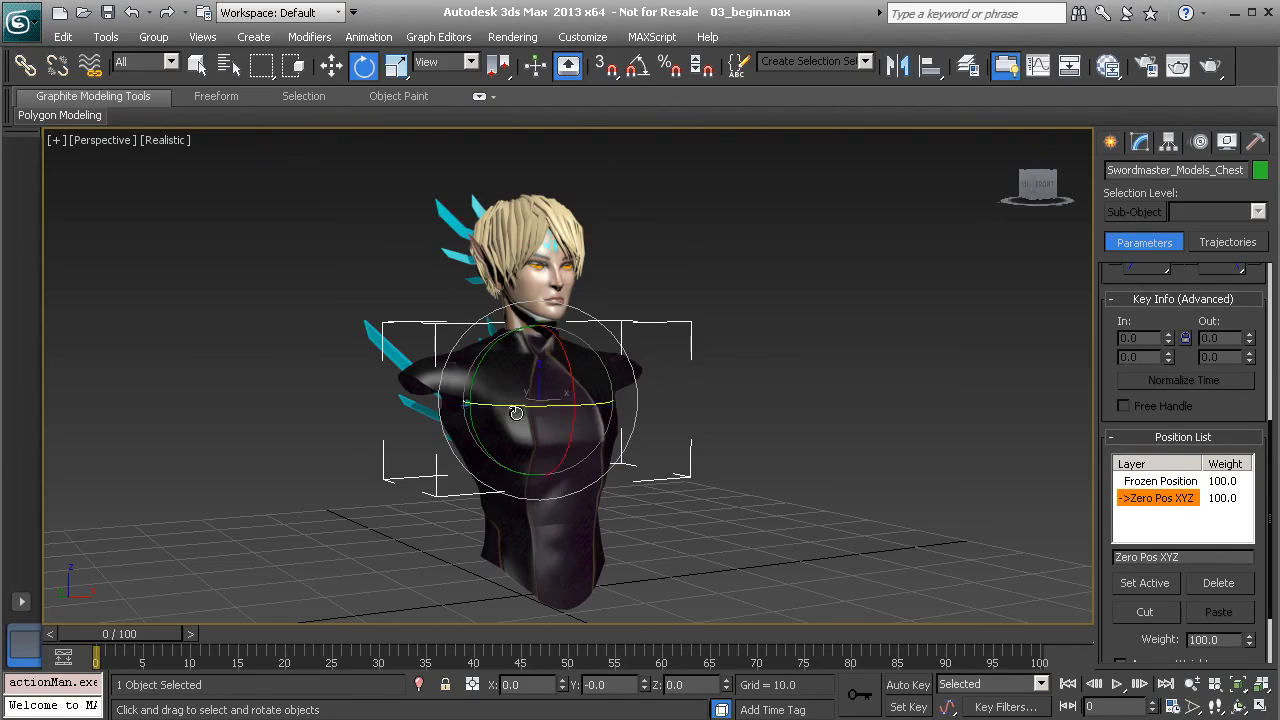
- Clear the chest selection so that no object is selected
{"action": "right_click", "coordinate": [716, 372]}
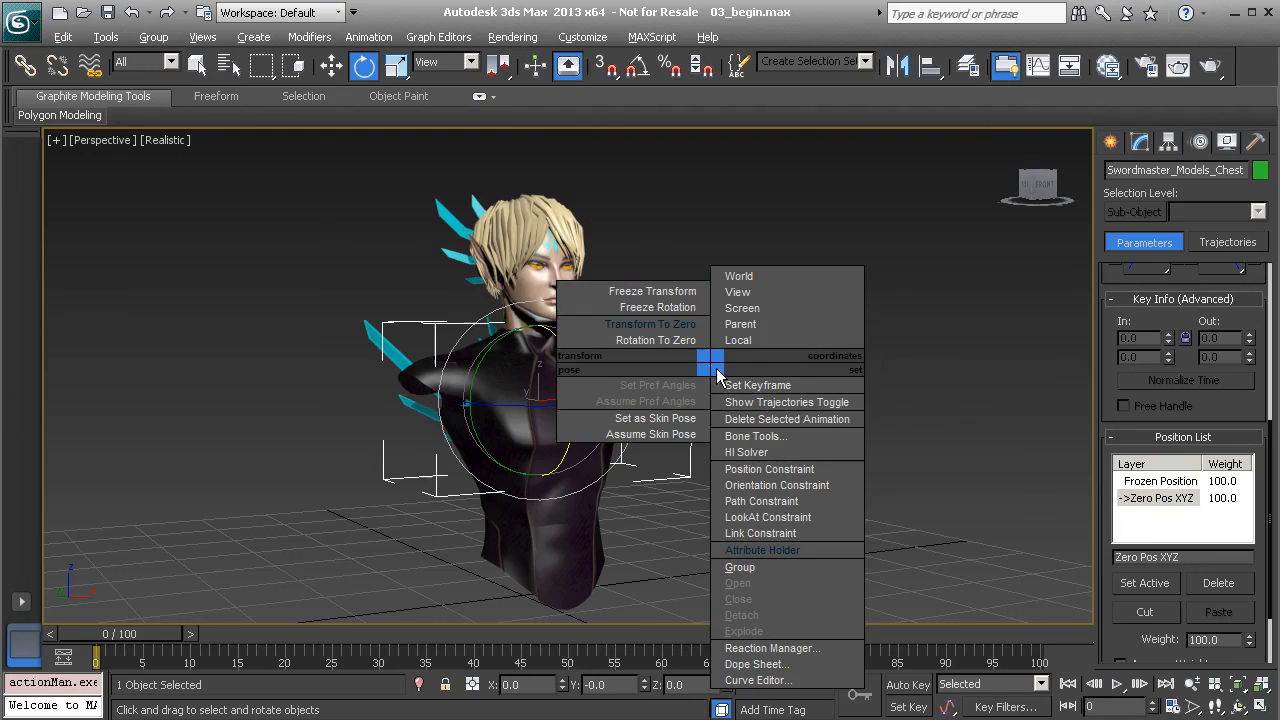
{"action": "left_click", "coordinate": [655, 296]}
{"action": "left_click", "coordinate": [735, 379]}
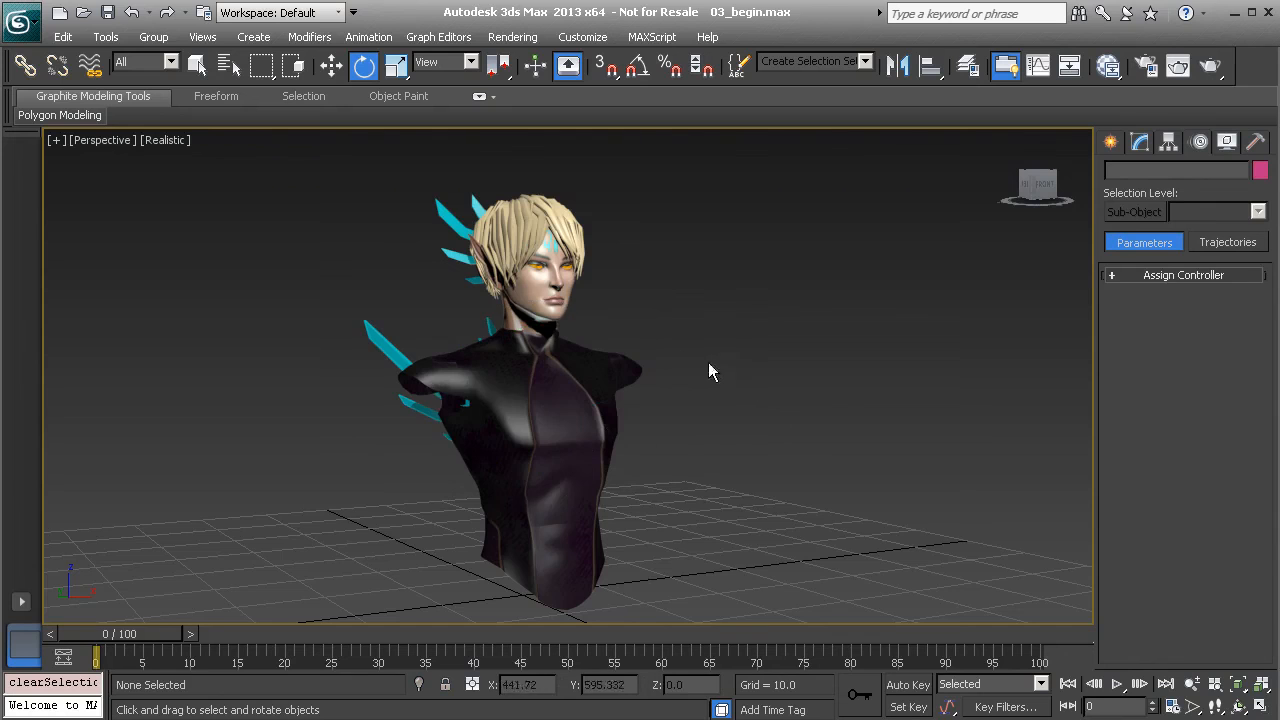
{"action": "mouse_move", "coordinate": [727, 421]}
{"action": "middle_mouse_down", "text": "alt"}
{"action": "mouse_move", "coordinate": [605, 435]}
{"action": "mouse_move", "coordinate": [720, 434]}
{"action": "mouse_move", "coordinate": [741, 413]}
{"action": "middle_mouse_up", "text": "alt"}
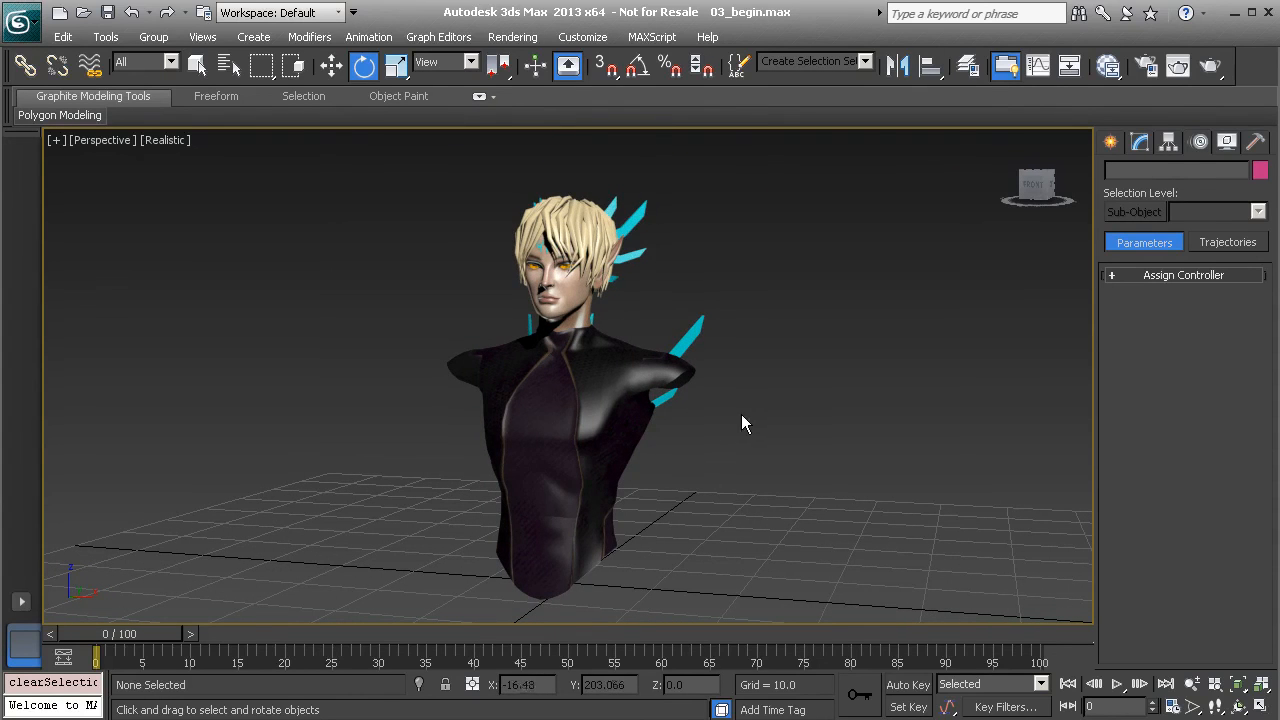
{"action": "middle_click_drag", "start_coordinate": [741, 424], "coordinate": [726, 421]}
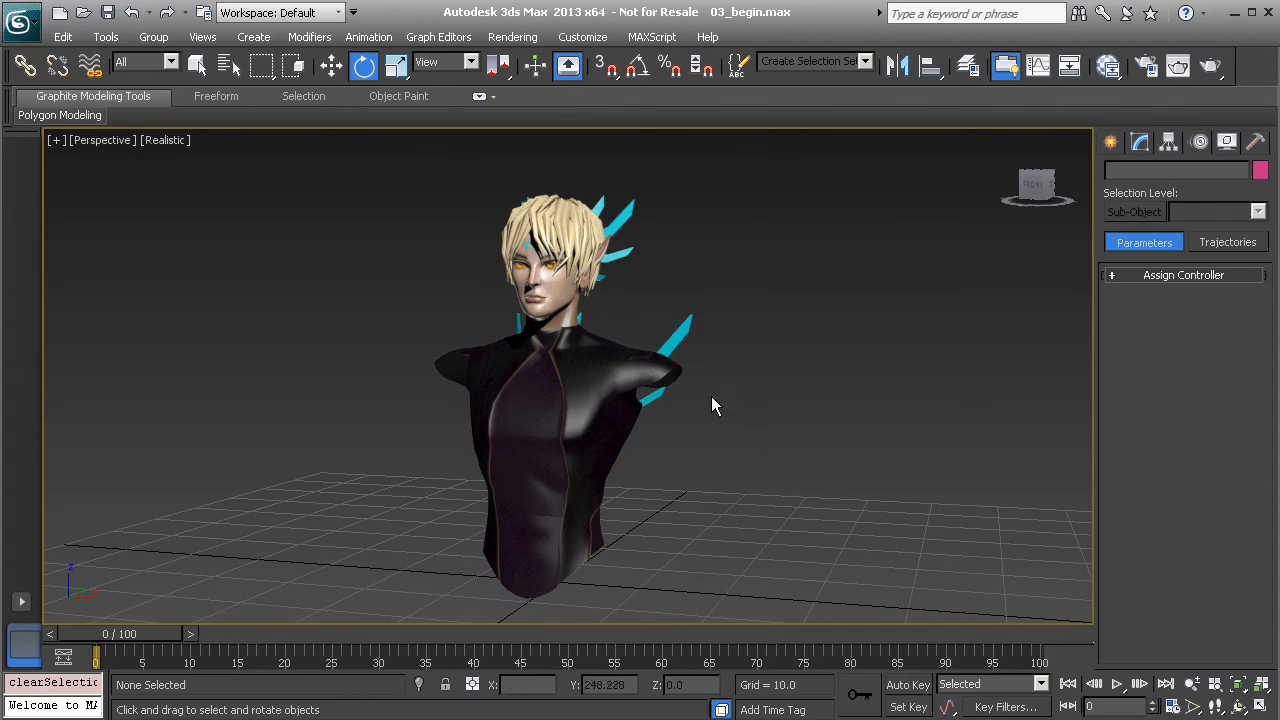
{"action": "mouse_move", "coordinate": [699, 438]}
{"action": "middle_mouse_down", "text": "alt"}
{"action": "mouse_move", "coordinate": [720, 431]}
{"action": "mouse_move", "coordinate": [691, 446]}
{"action": "middle_mouse_up", "text": "alt"}
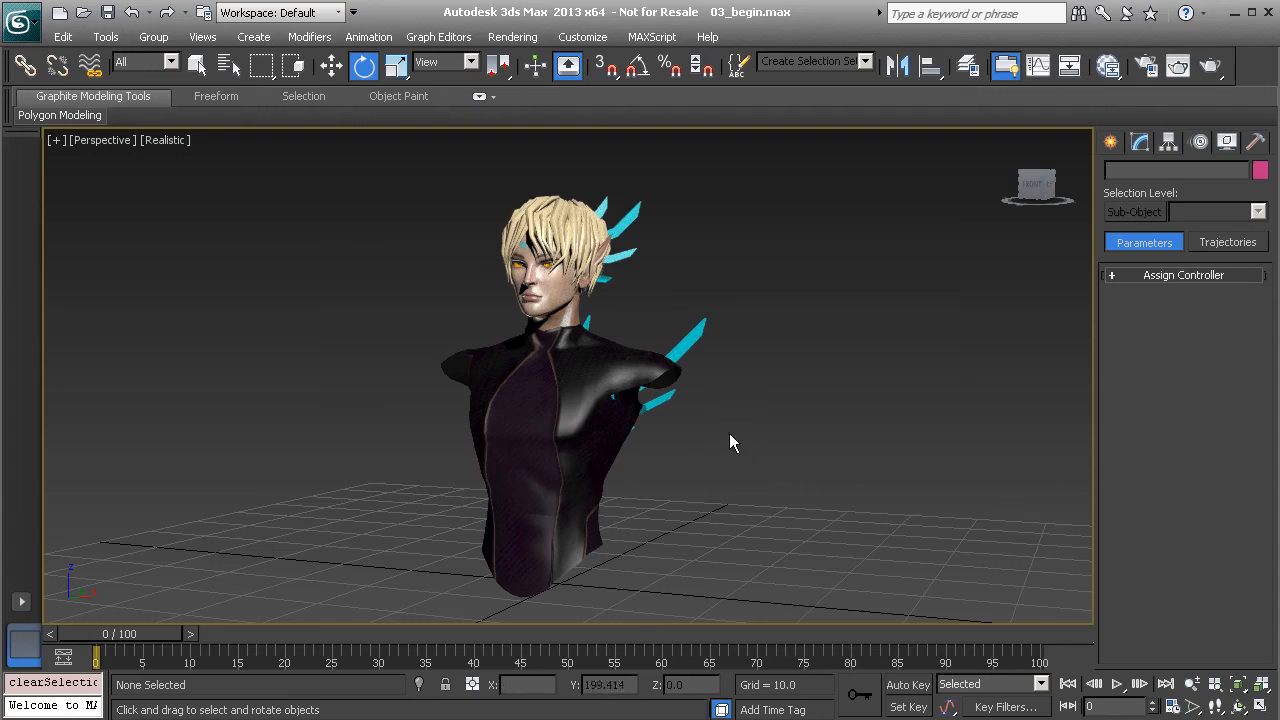